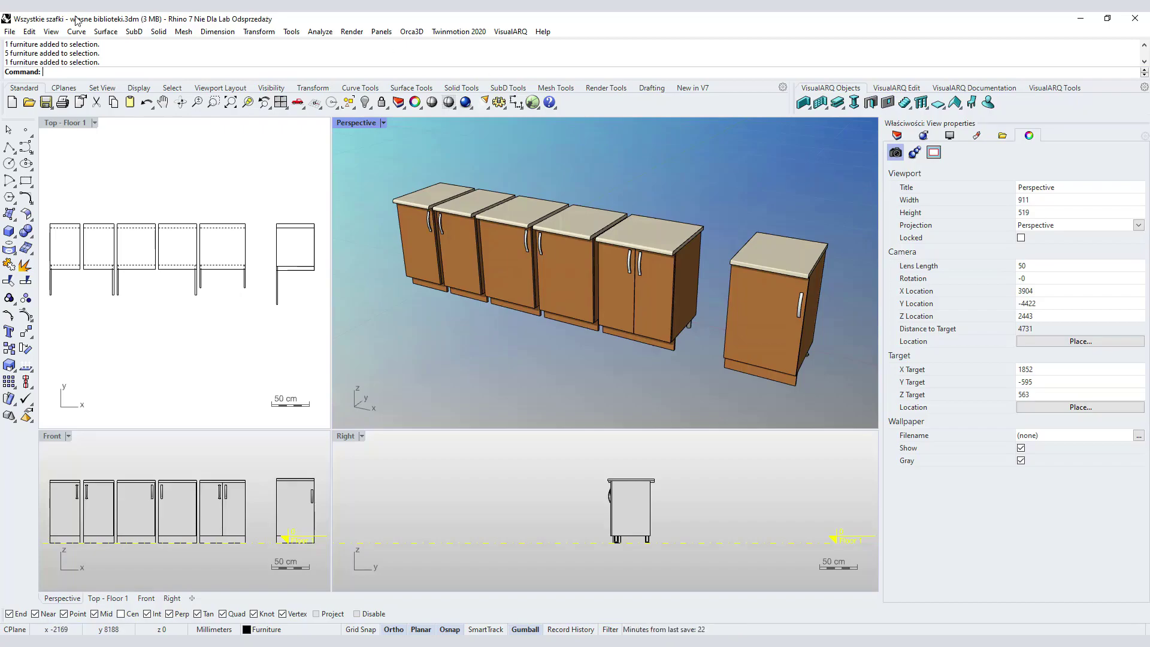
- Start a new model from the template VisualARQ 2 - Millimeters - Szafki.3dm, discarding changes to the current file
left_click(10, 31)
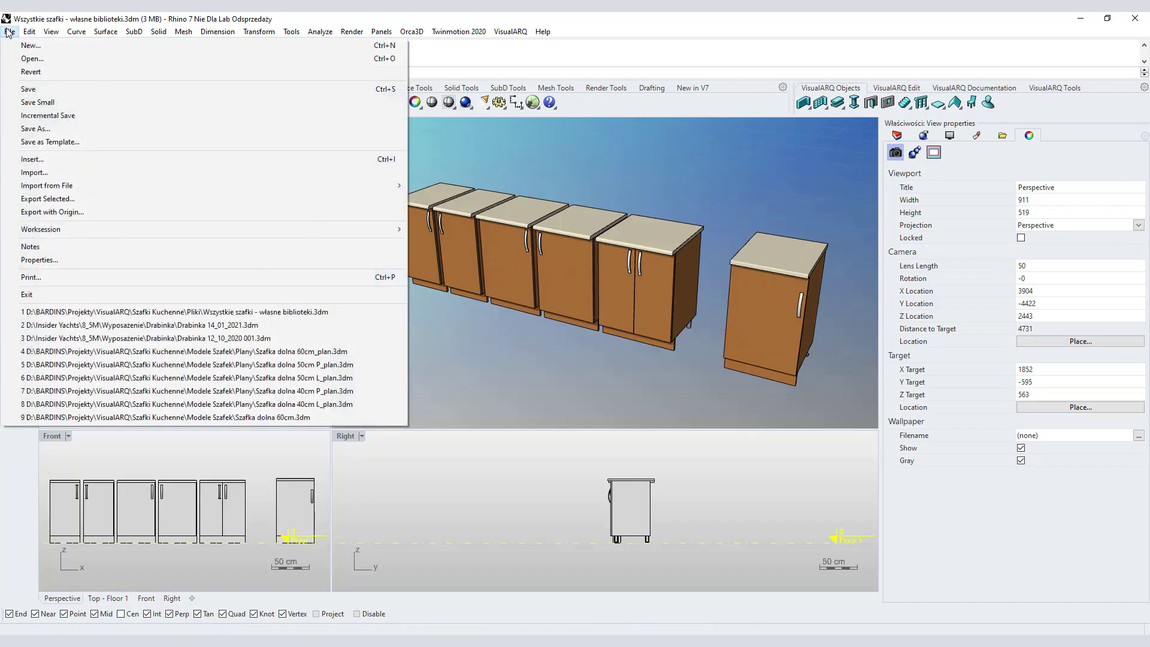
left_click(36, 48)
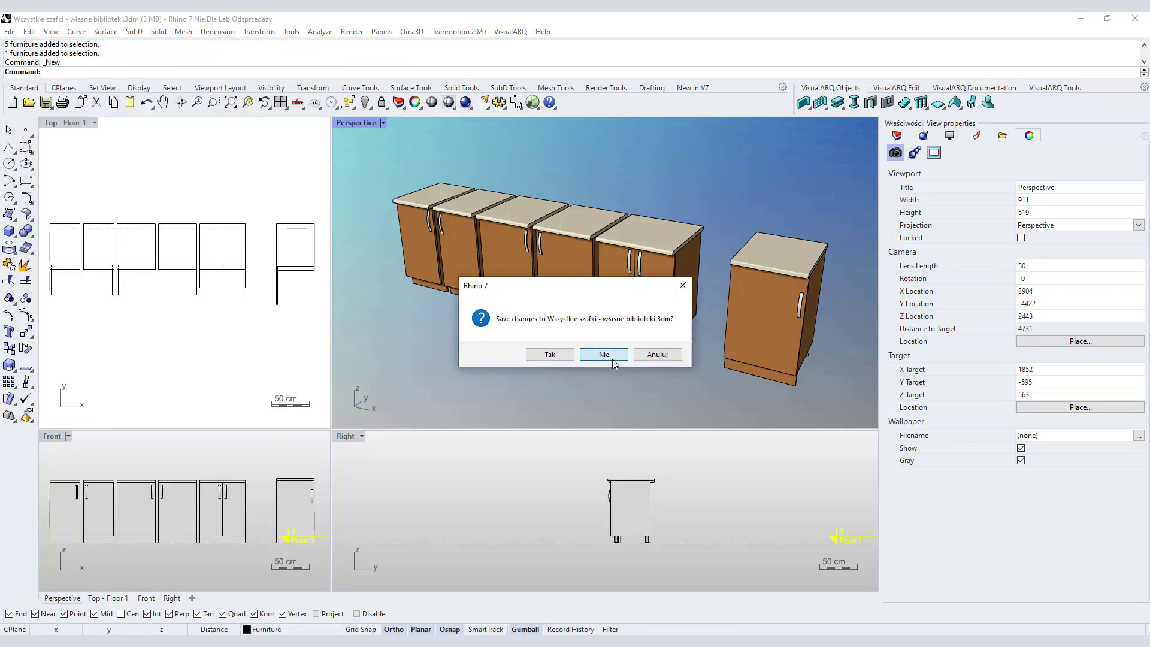
left_click(604, 355)
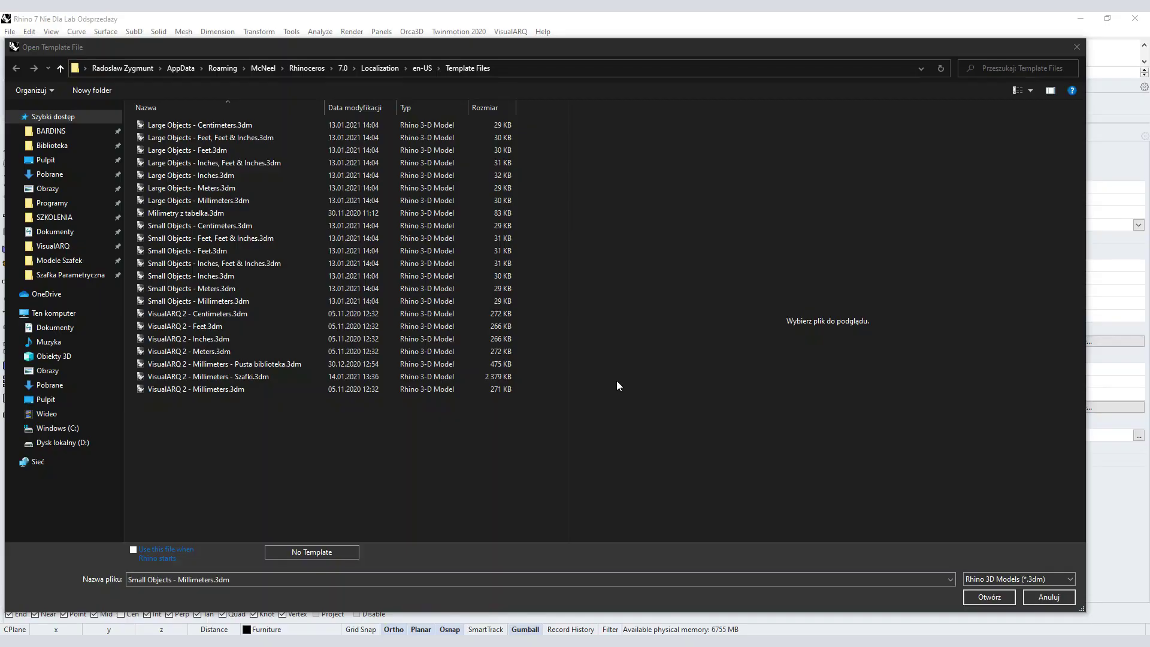
left_click(255, 378)
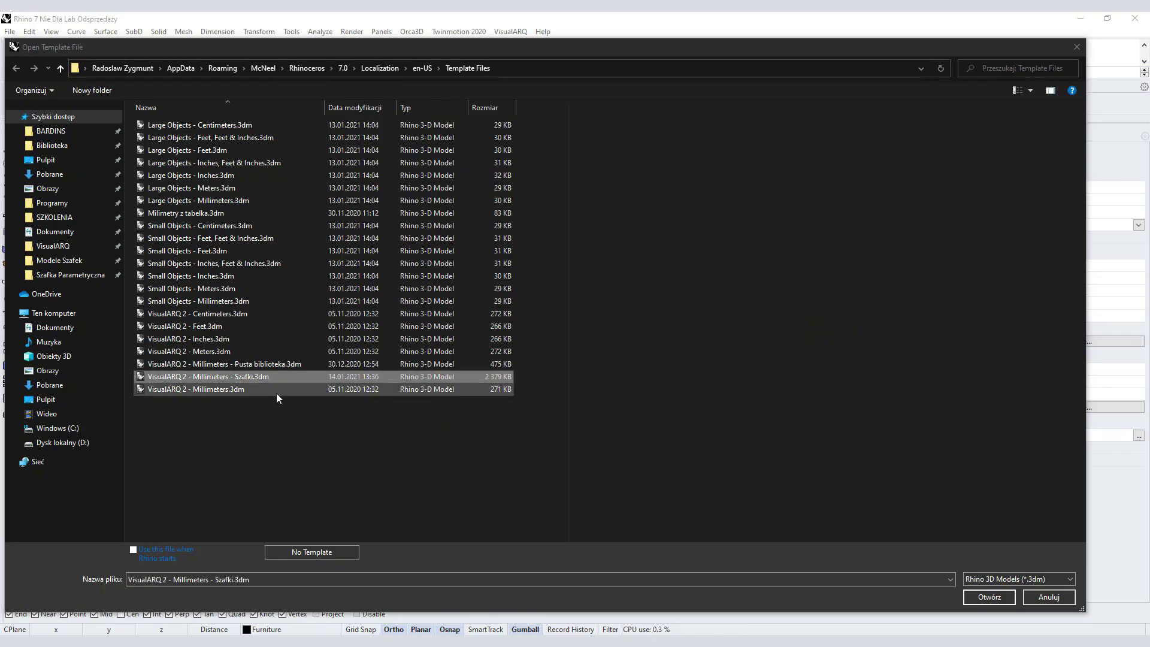
left_click(989, 597)
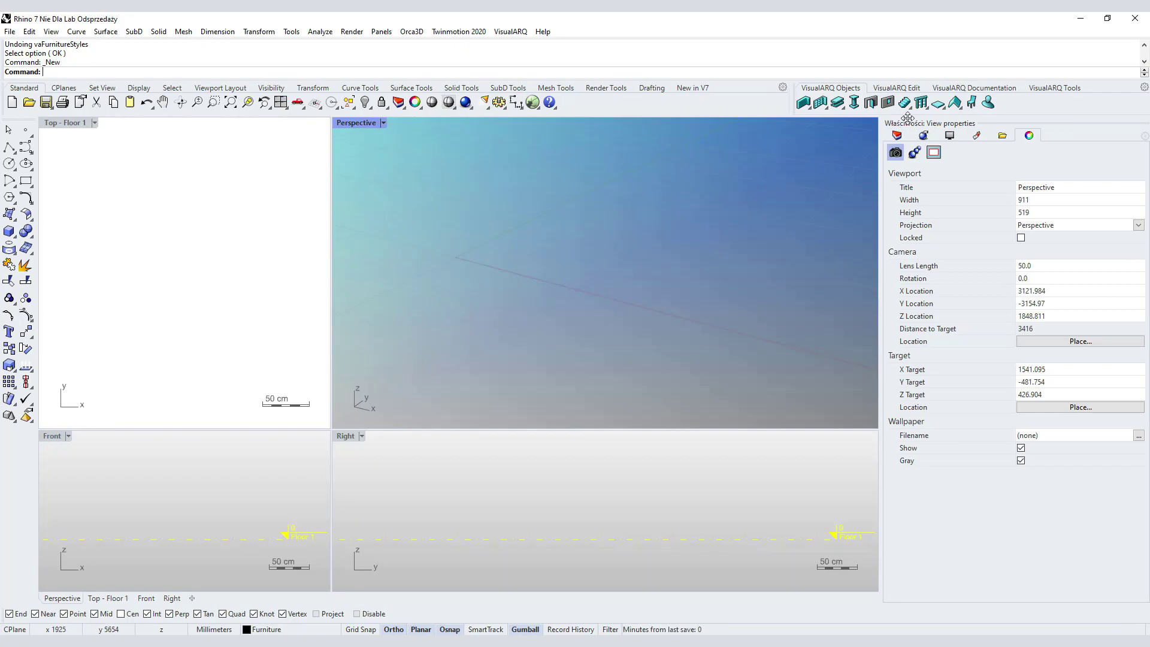
- Review the geometry of the fixed-size cabinet furniture styles and the parameters of the Szafka Parametryczna style
right_click(972, 103)
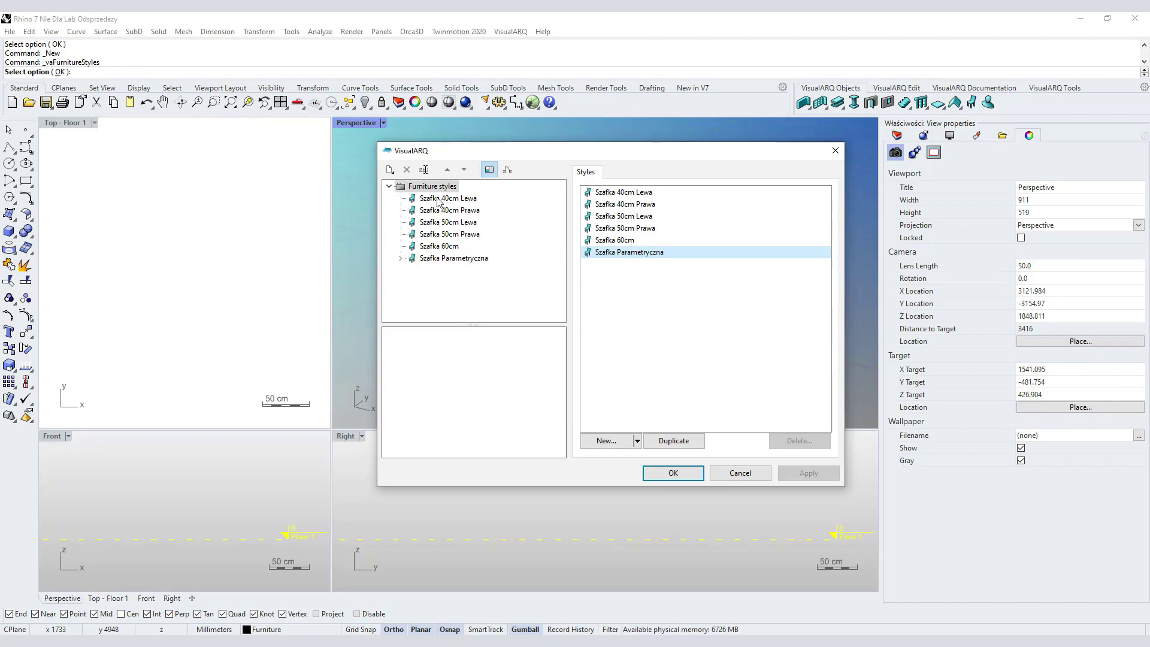
left_click(439, 201)
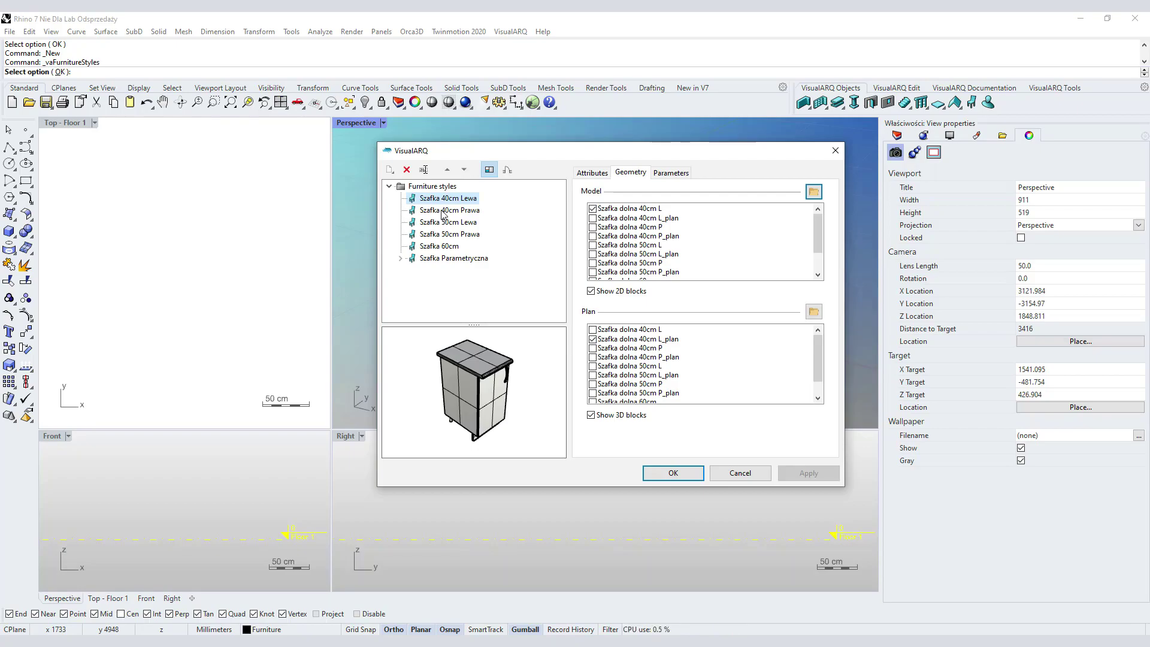
left_click(442, 213)
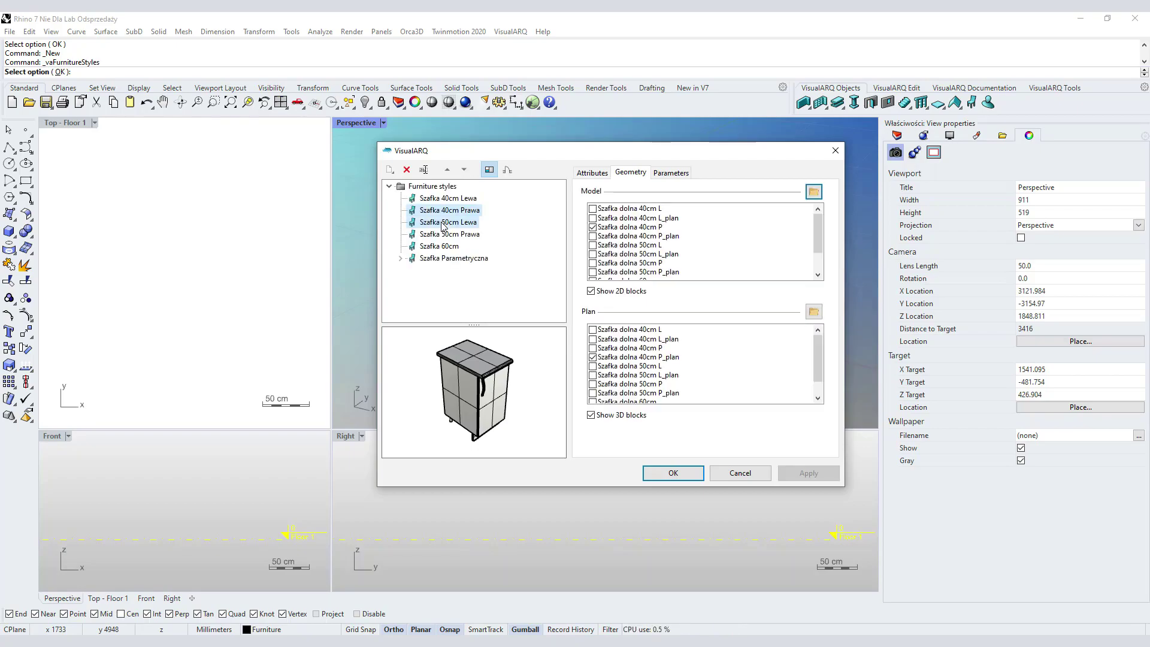
left_click(442, 233)
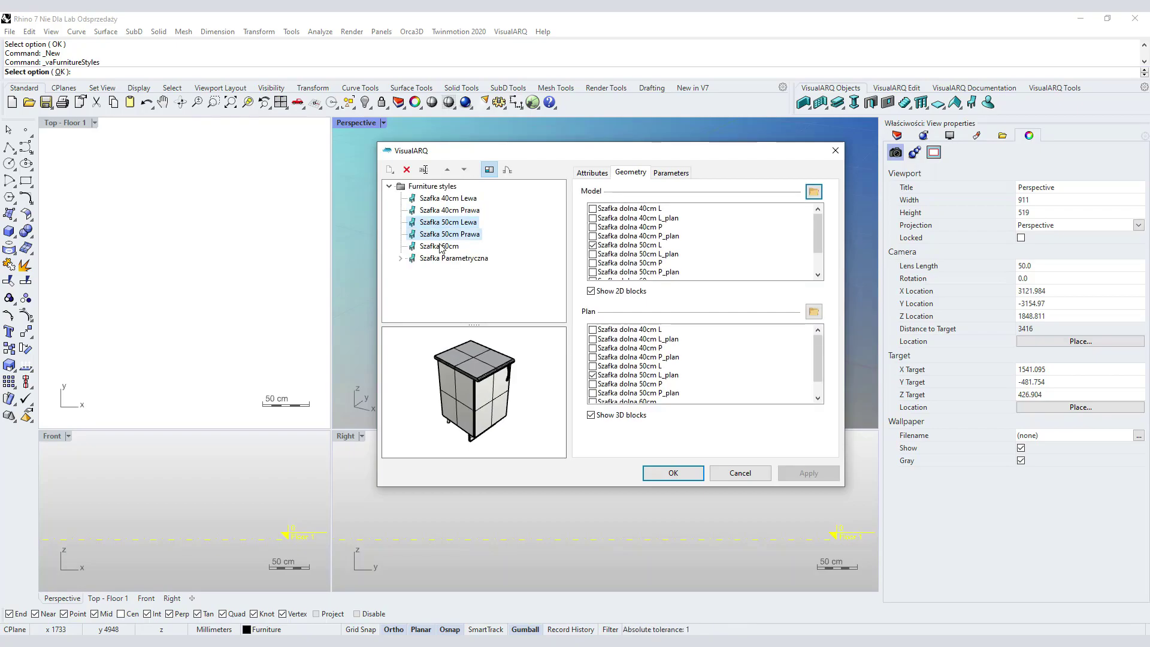
left_click(441, 247)
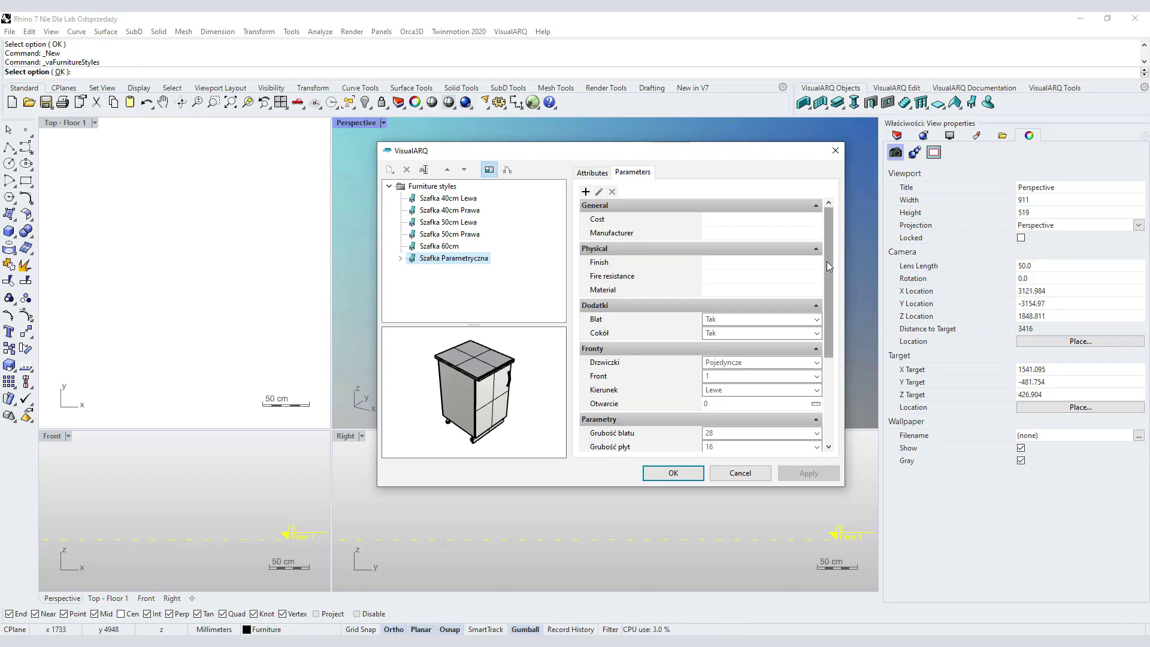
left_click_drag(826, 261, 825, 364)
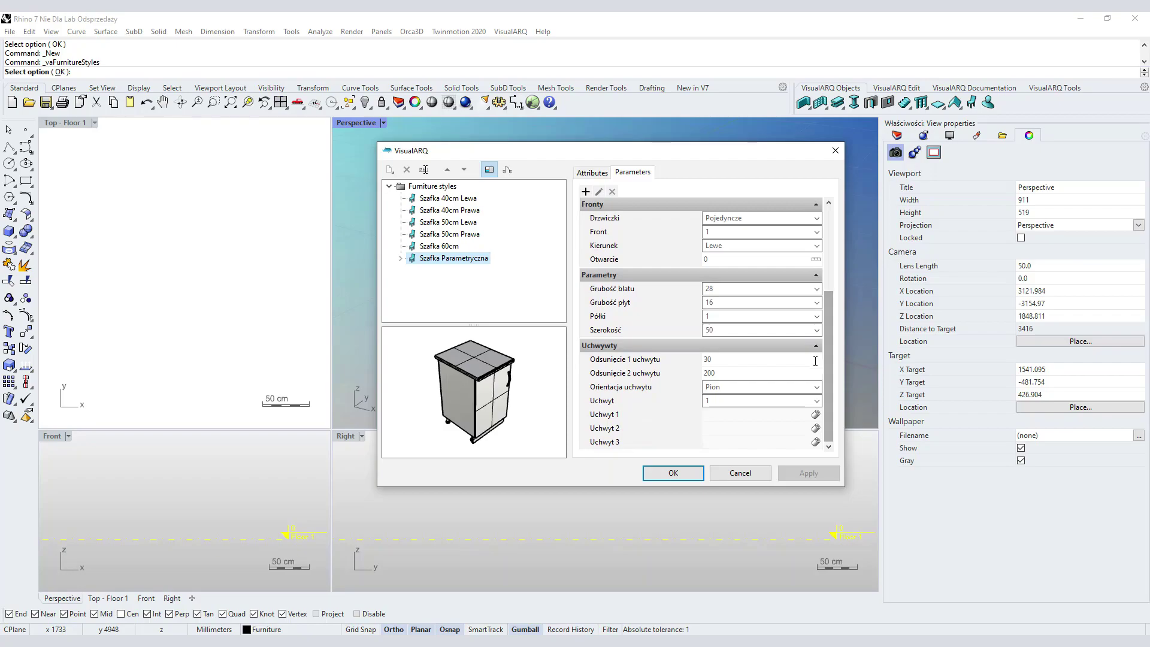
left_click(673, 473)
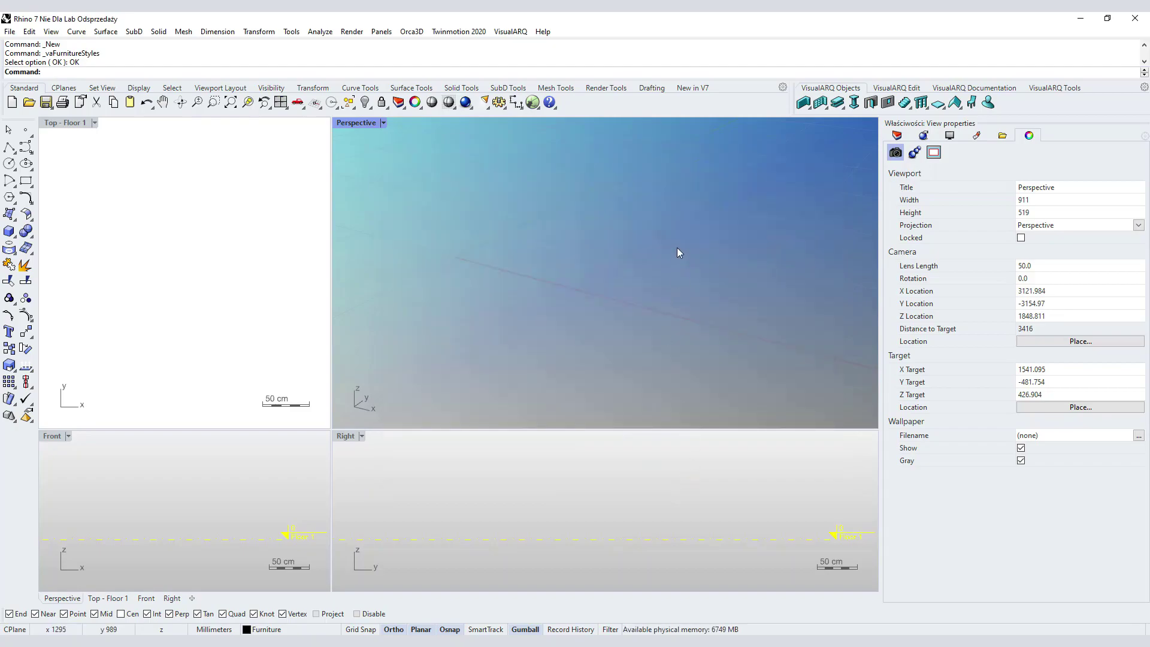
- Insert a furniture object of style Szafka 40cm Lewa at the origin (0), unrotated
left_click(972, 104)
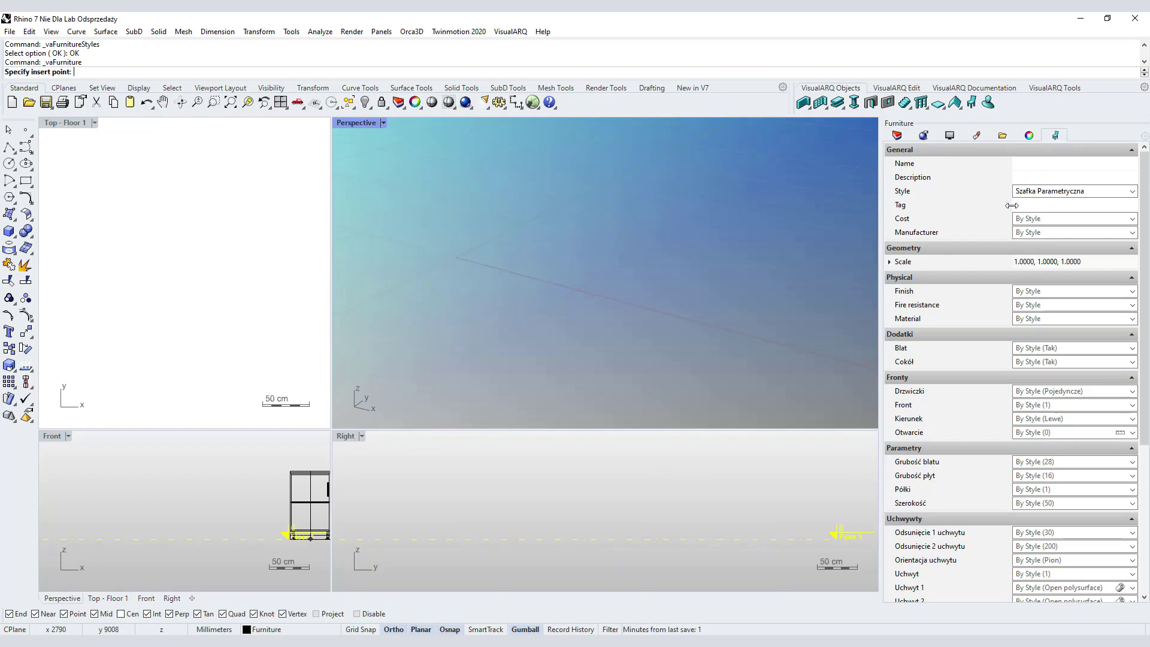
left_click(1132, 192)
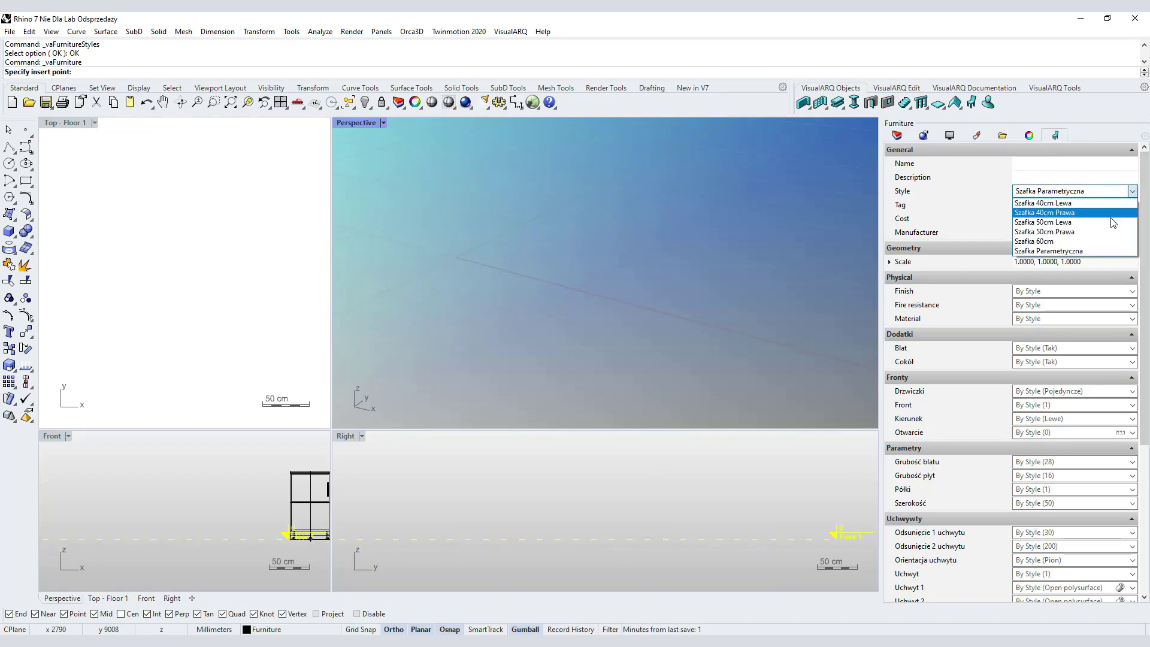
left_click(1031, 206)
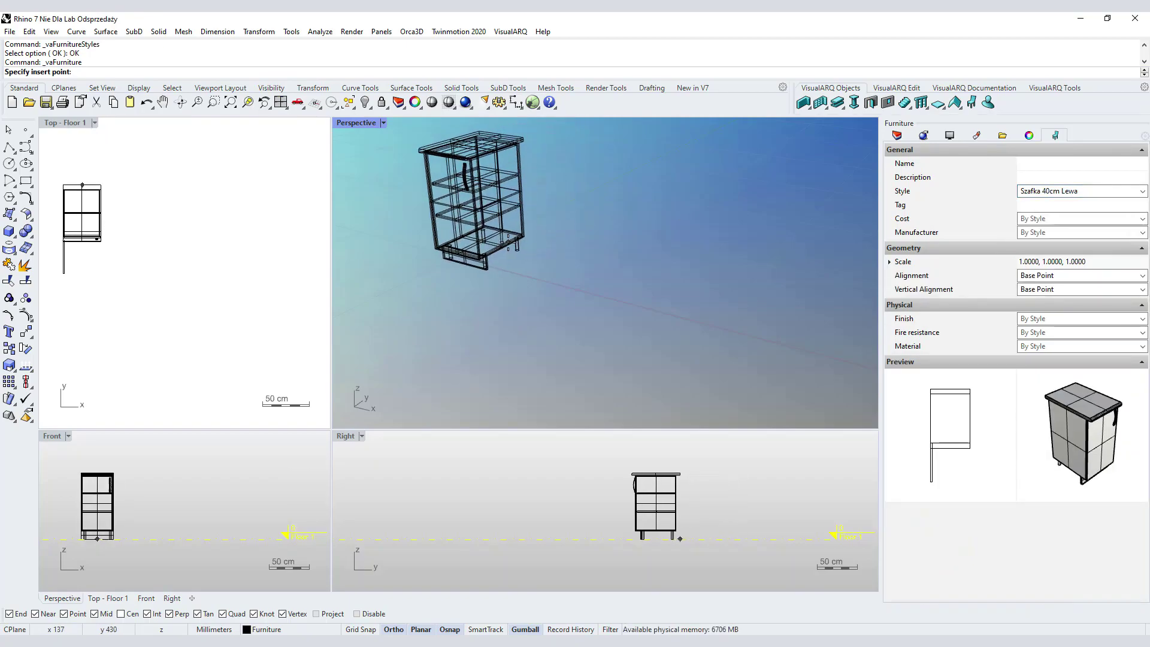
type("0")
key("Return")
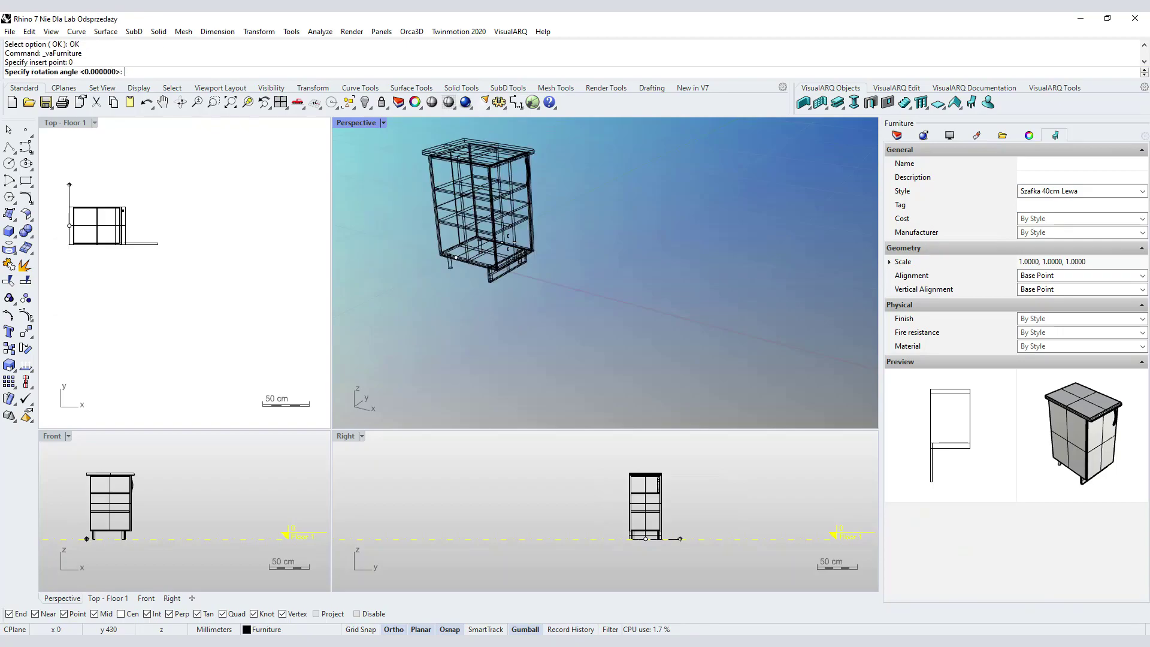
left_click(536, 278)
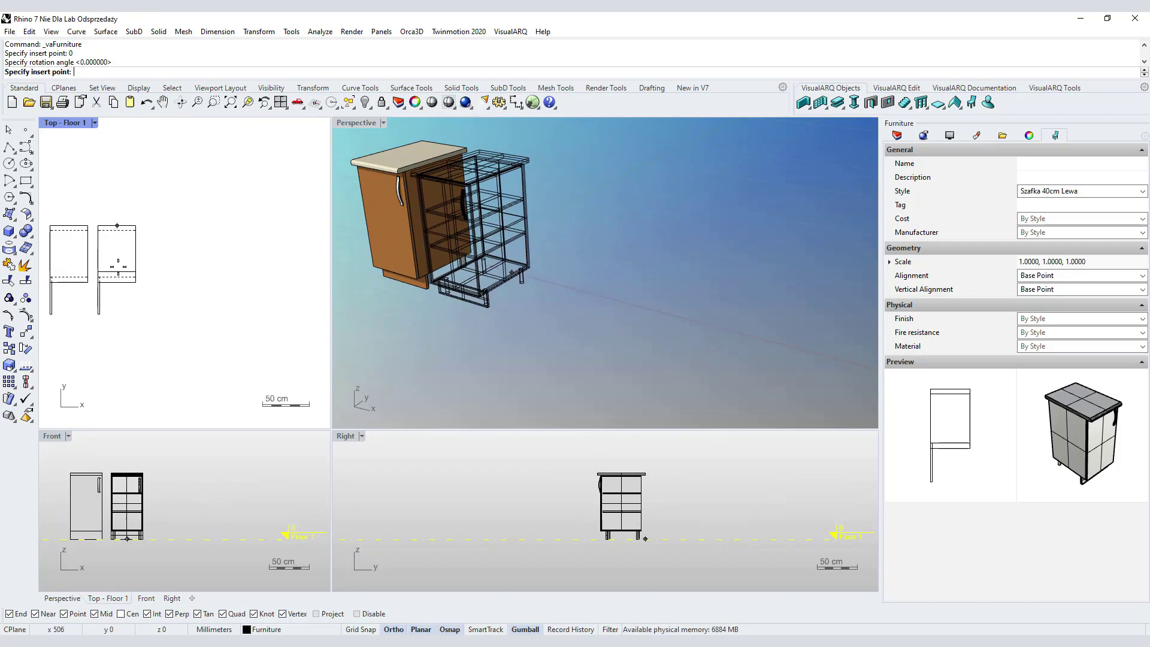
- Place an unrotated Szafka 40cm Prawa cabinet on the X axis, just beyond the first cabinet
left_click(1137, 192)
left_click(1059, 214)
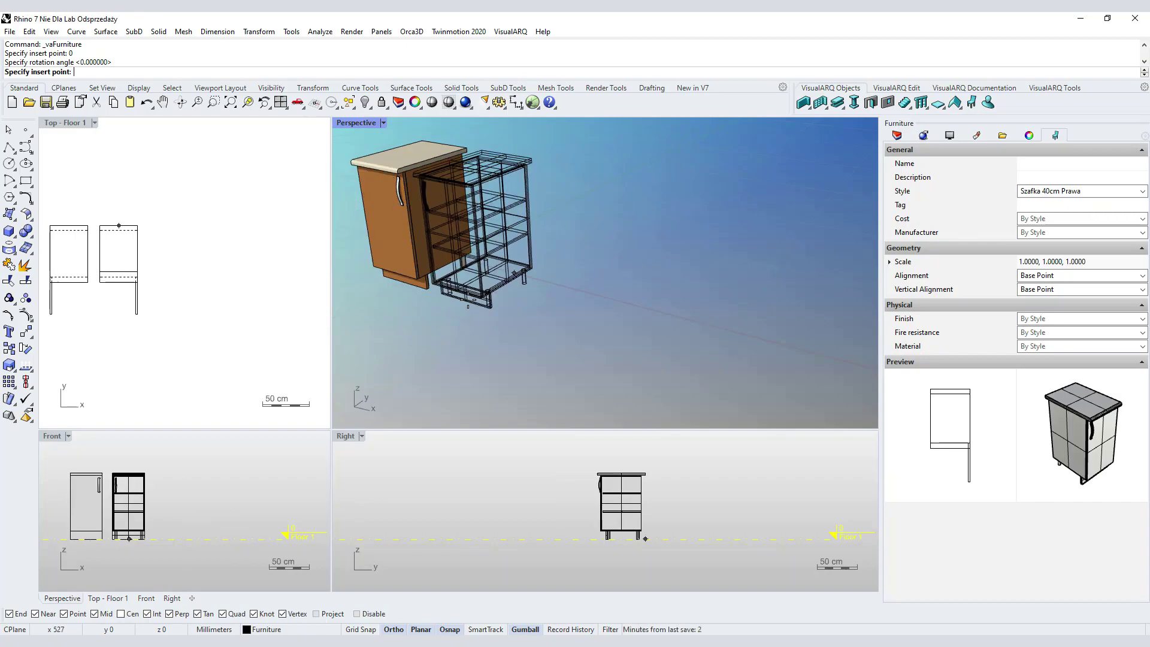
left_click(513, 273)
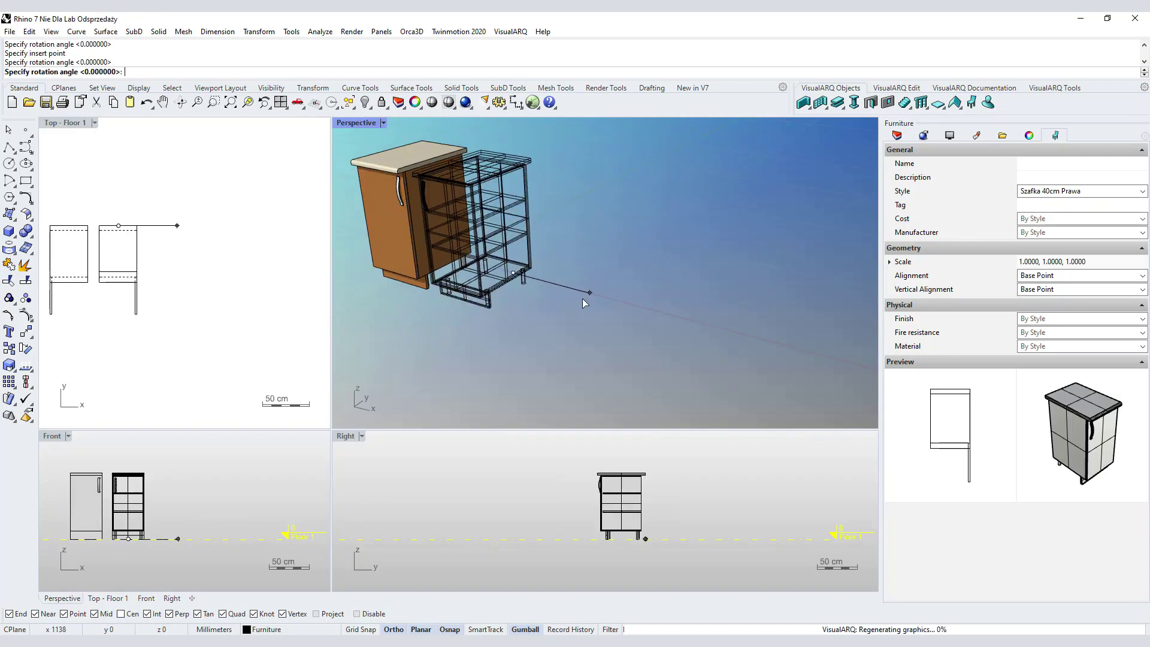
left_click(581, 298)
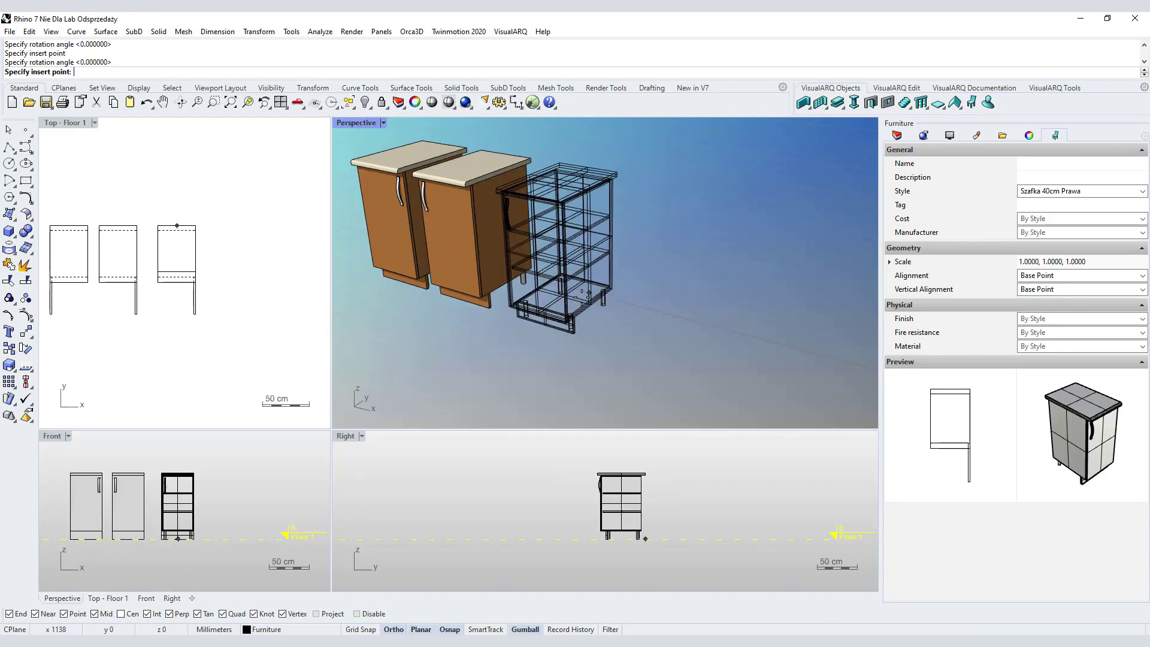
- Place an unrotated Szafka 50cm Lewa cabinet as the third one in the row along the X axis
left_click(1143, 192)
left_click(1070, 222)
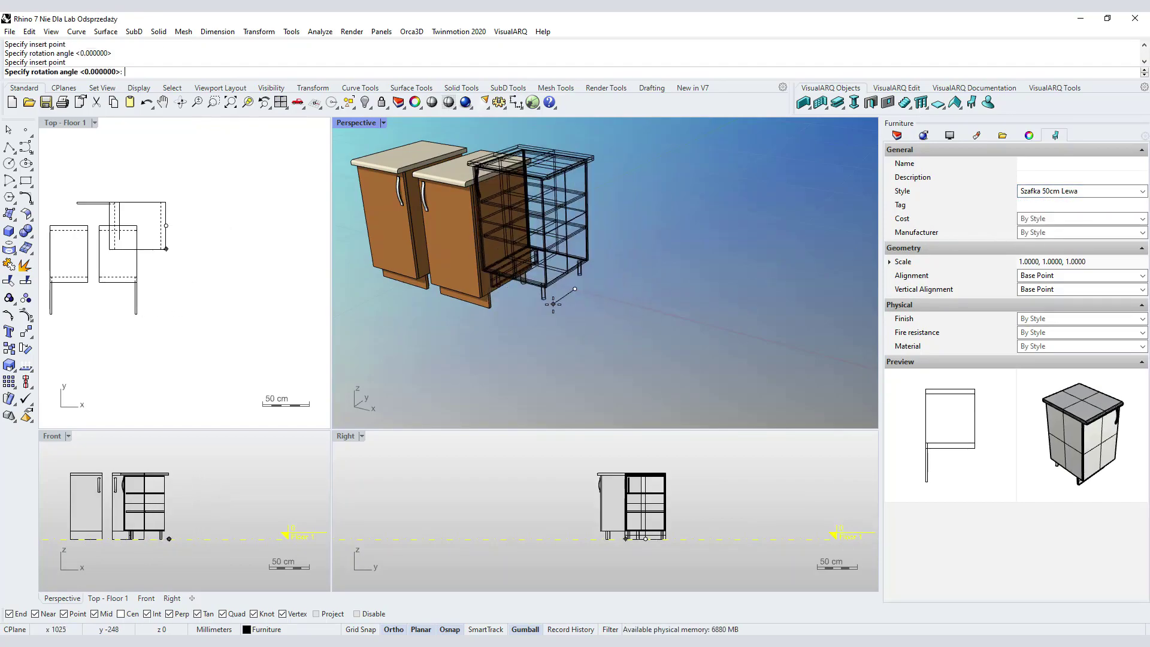
left_click(633, 297)
left_click(635, 297)
- Place an unrotated Szafka 50cm Prawa cabinet as the fourth one in the row along the X axis
left_click(1142, 191)
left_click(1026, 236)
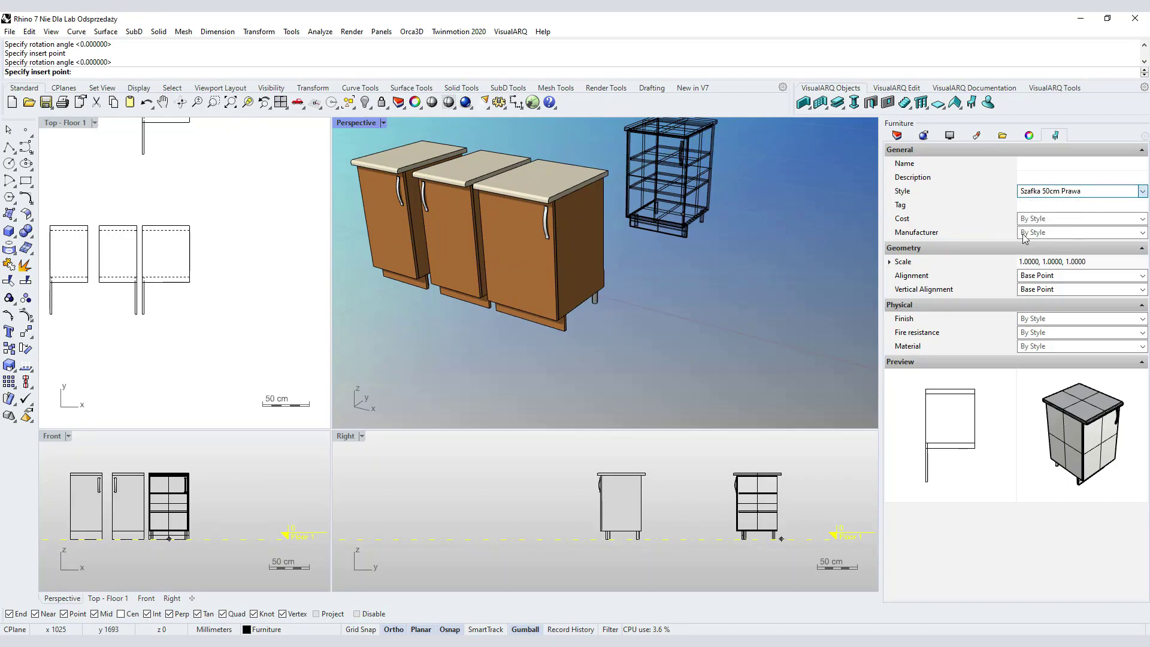
left_click(693, 324)
left_click(693, 324)
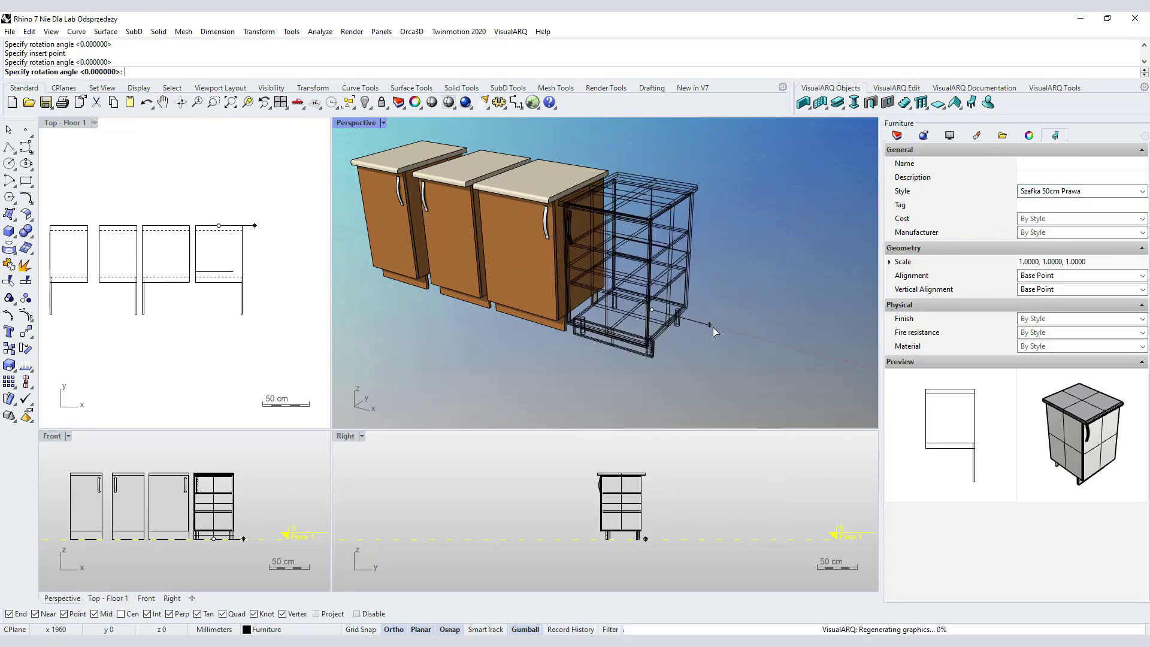
- Place an unrotated Szafka 60cm double-door cabinet at the end of the row as the fifth one
left_click(1143, 191)
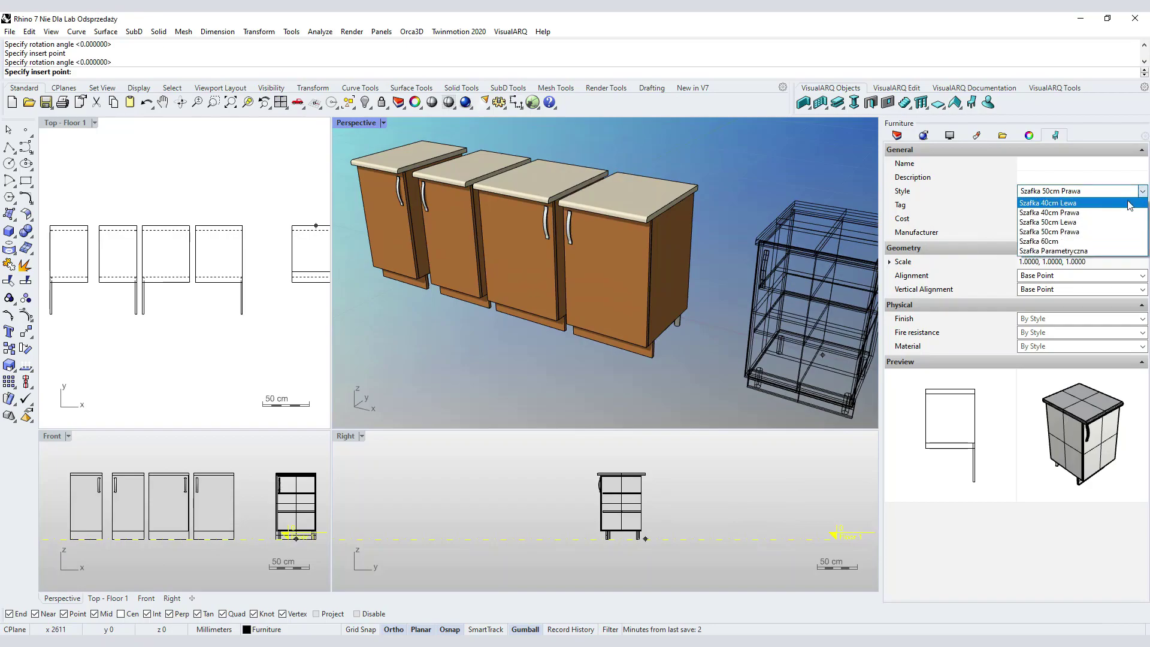
left_click(1068, 242)
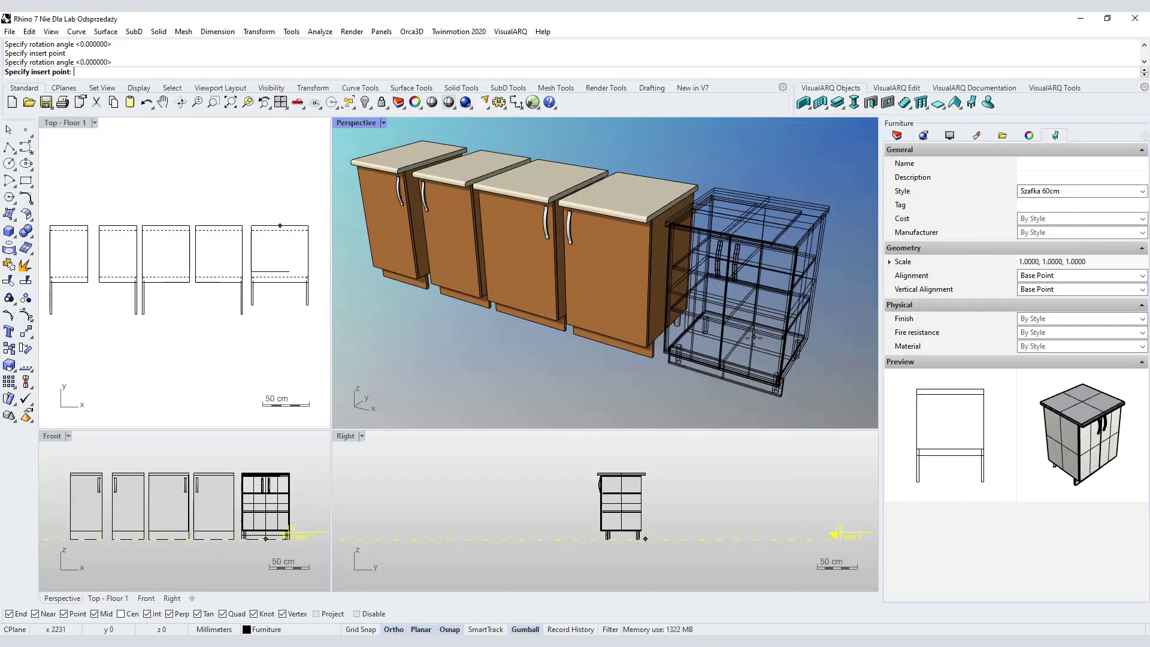
left_click(748, 335)
left_click(801, 347)
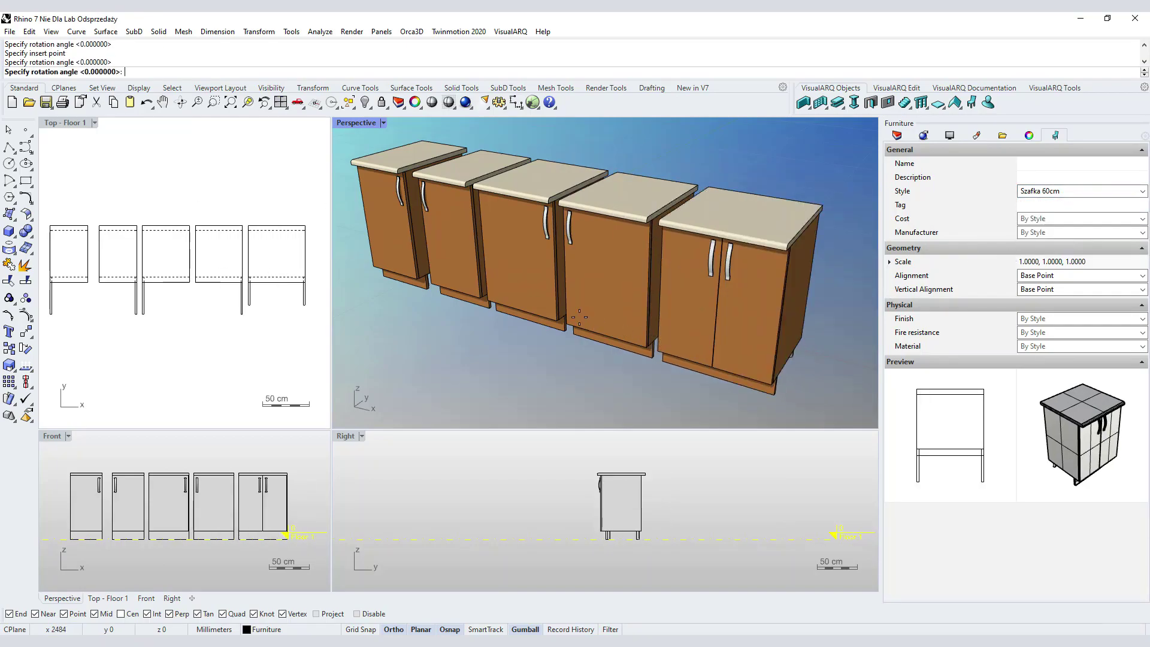
- Switch the furniture style to Szafka Parametryczna and collapse the General, Geometry, Physical and Preview property sections
scroll(565, 308, "down", 4)
scroll(644, 311, "up", 2)
scroll(650, 304, "up", 1)
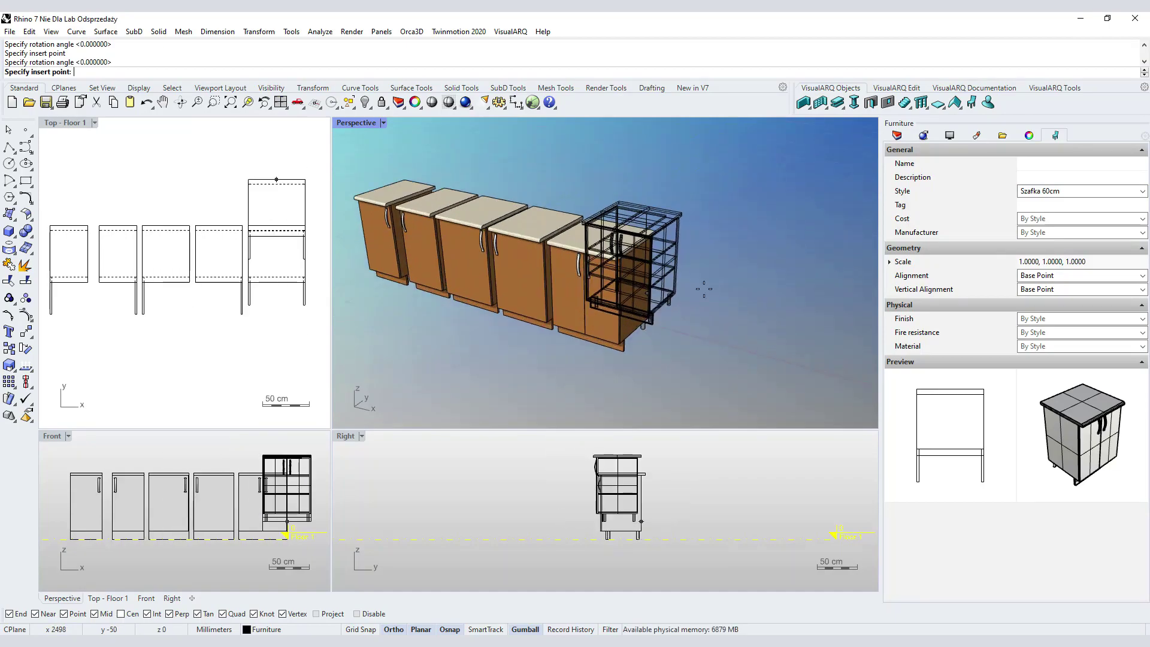
left_click(1141, 192)
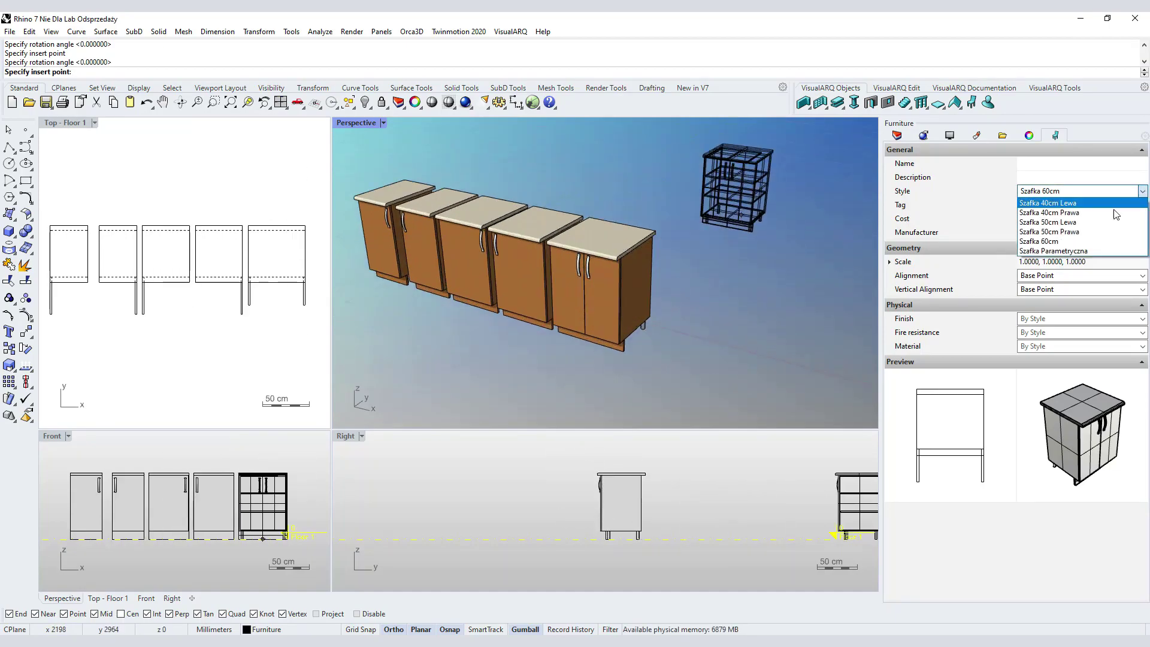
left_click(1065, 248)
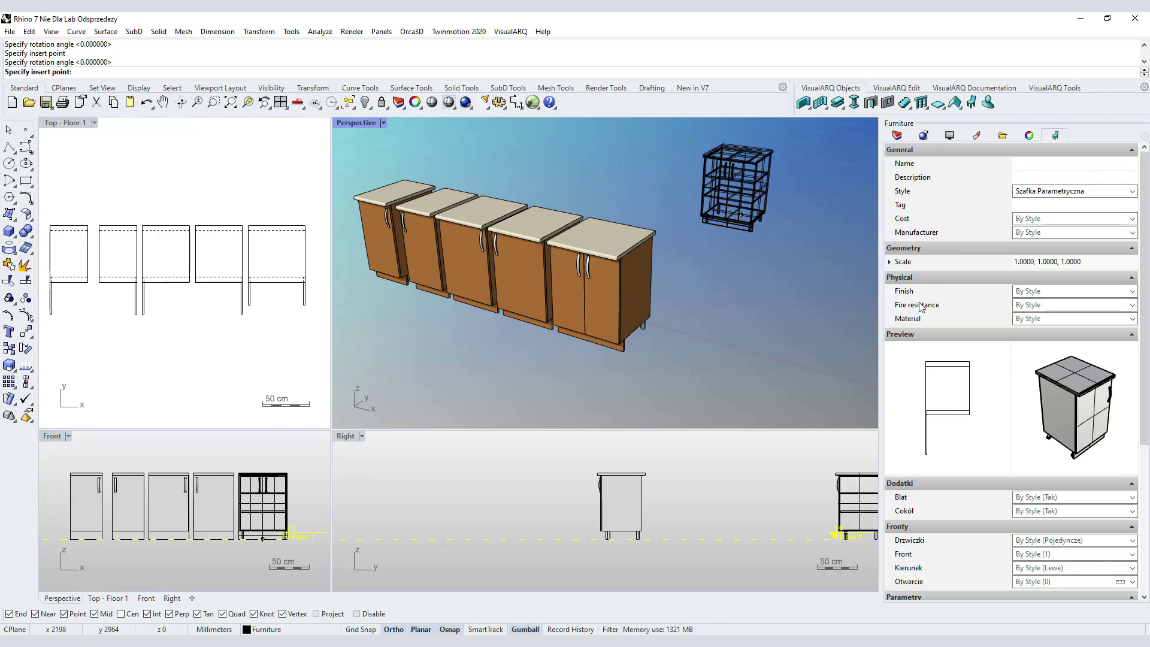
left_click(1131, 150)
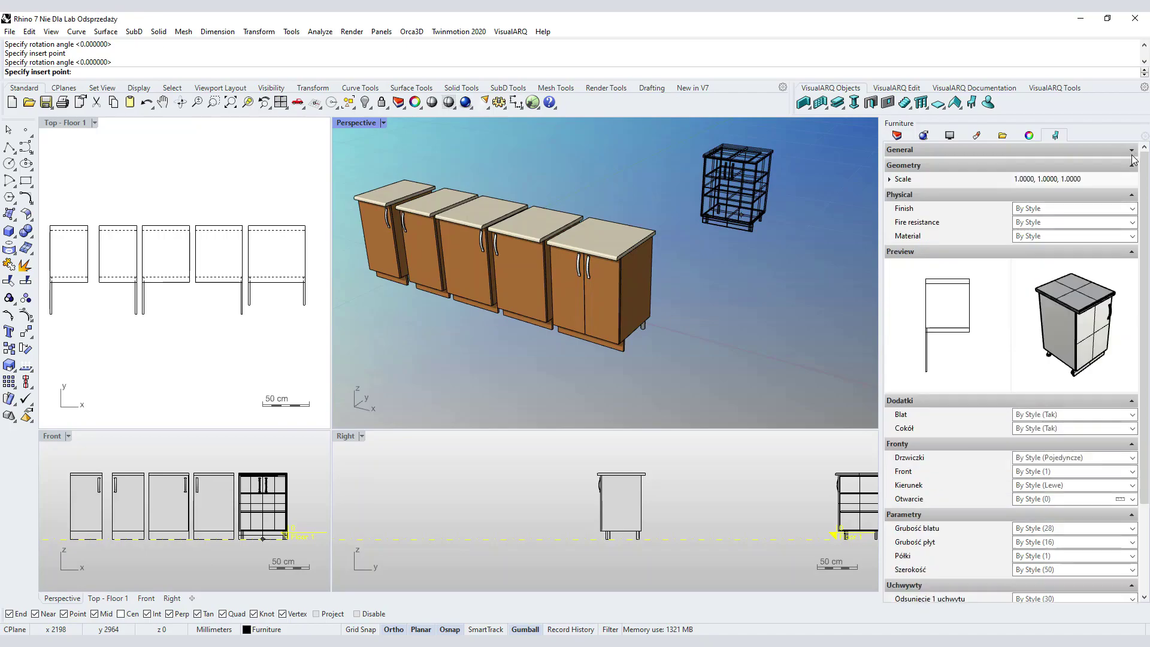
left_click(1132, 166)
left_click(1132, 181)
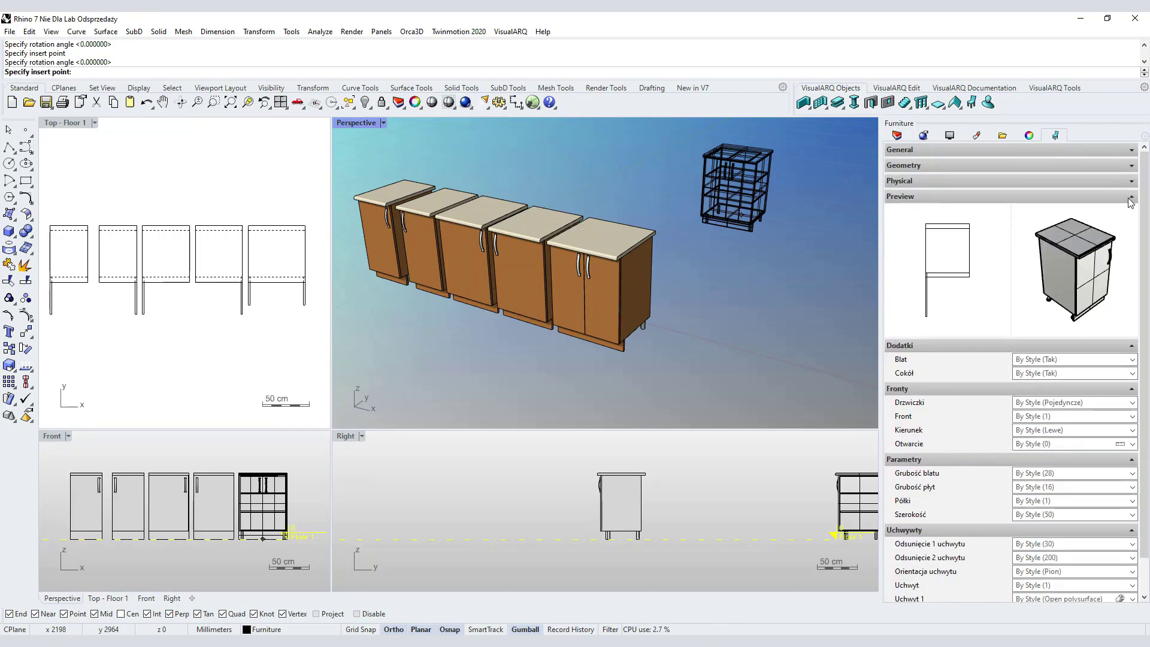
left_click(1132, 198)
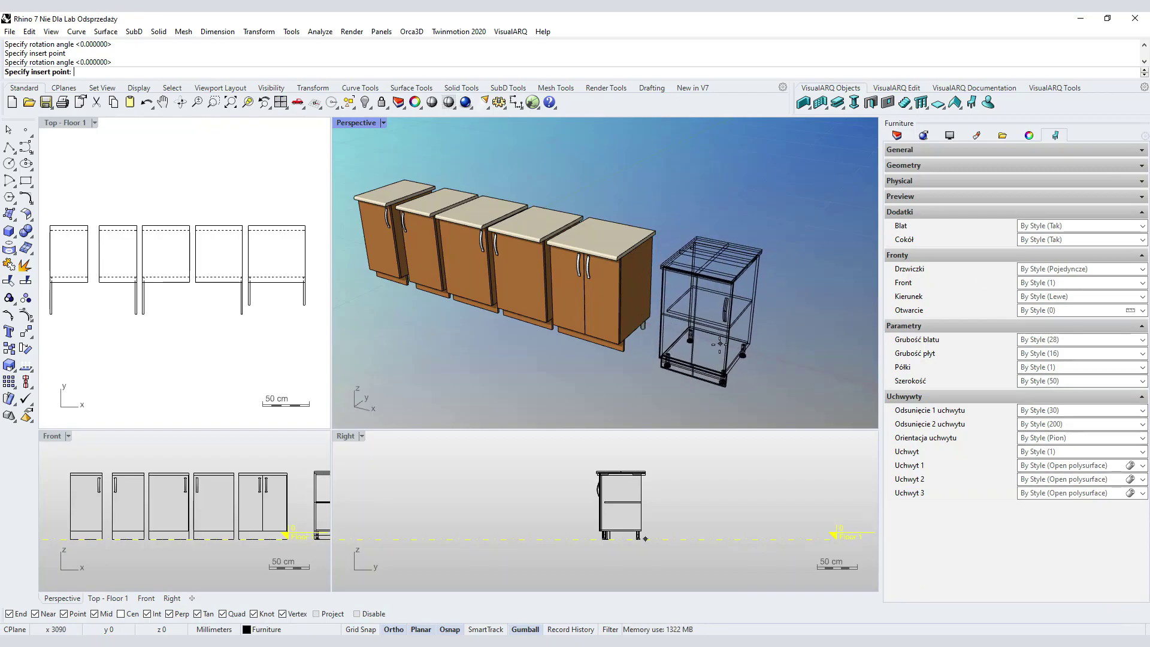
- Place two unrotated Szafka Parametryczna cabinets along the X axis beyond the row, with gaps between them
left_click(728, 345)
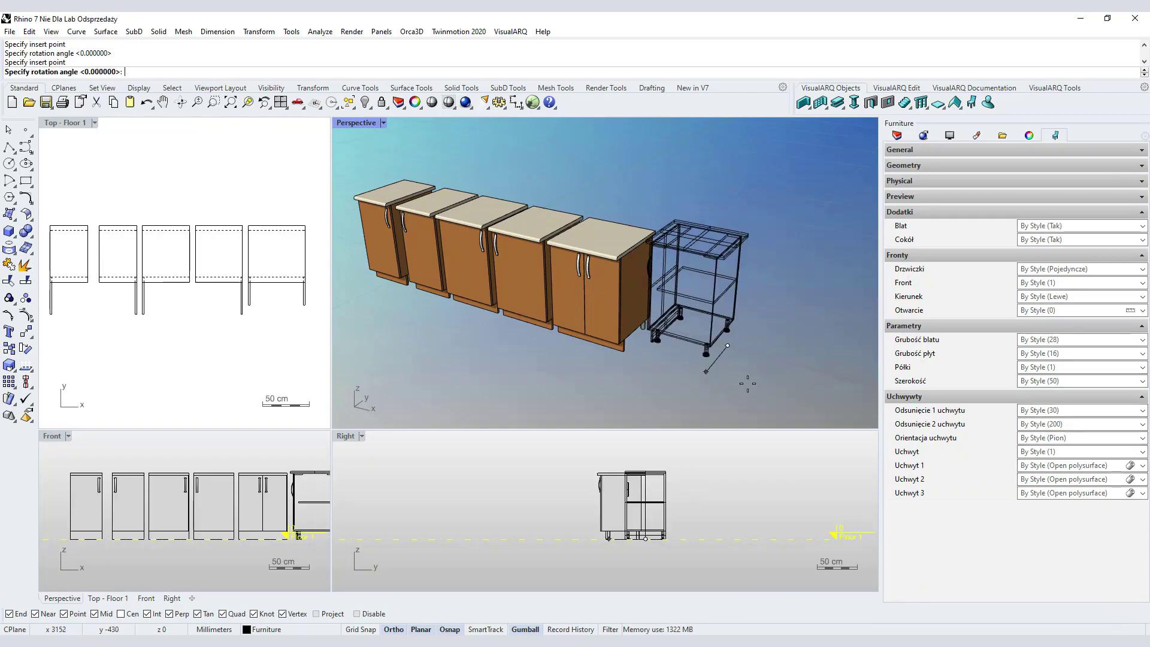
left_click(791, 378)
scroll(805, 360, "down", 2)
scroll(805, 359, "up", 2)
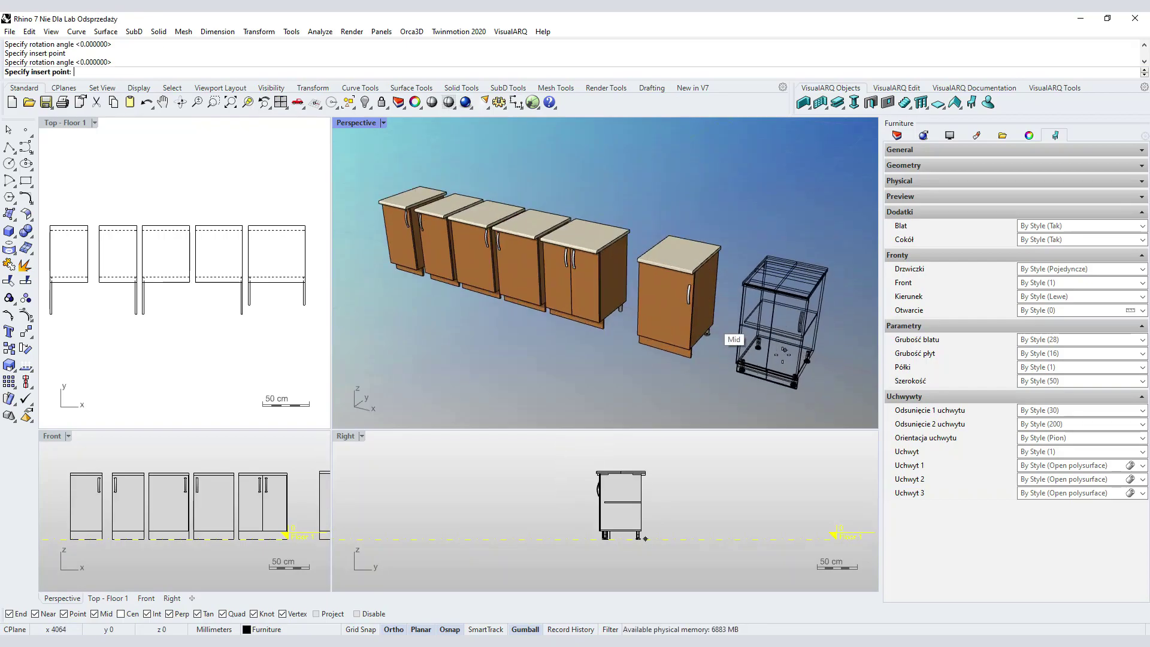
left_click(773, 351)
left_click(773, 351)
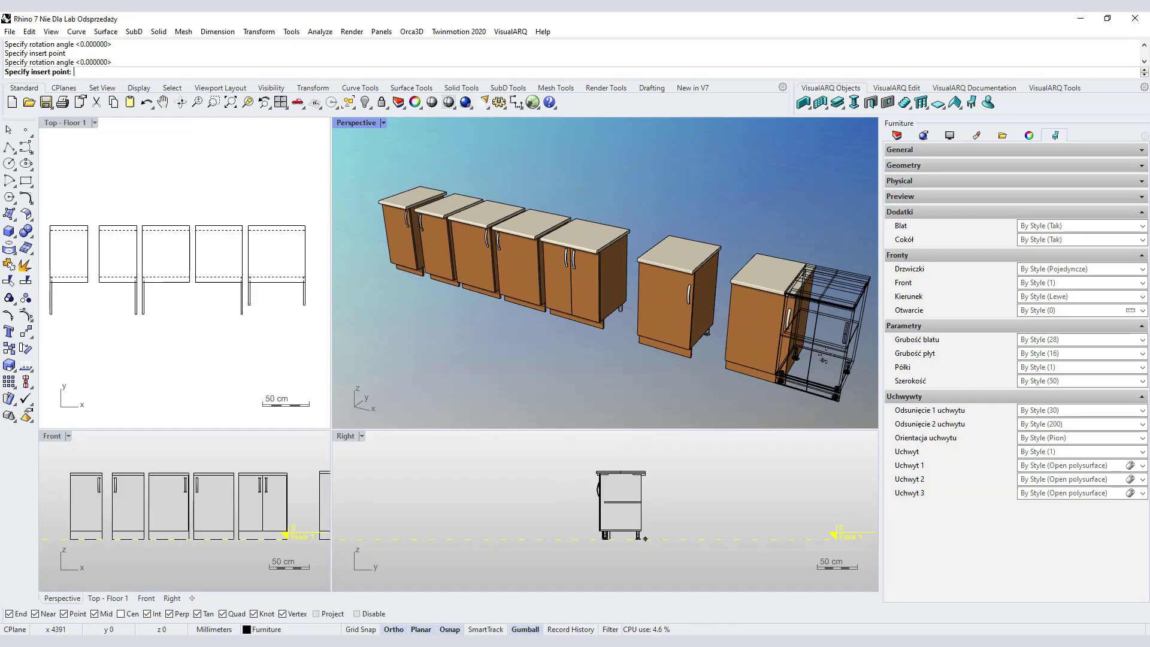
- End the cabinet placement and set the width (Szerokość) of the first parametric cabinet beyond the row to 30
key("Escape")
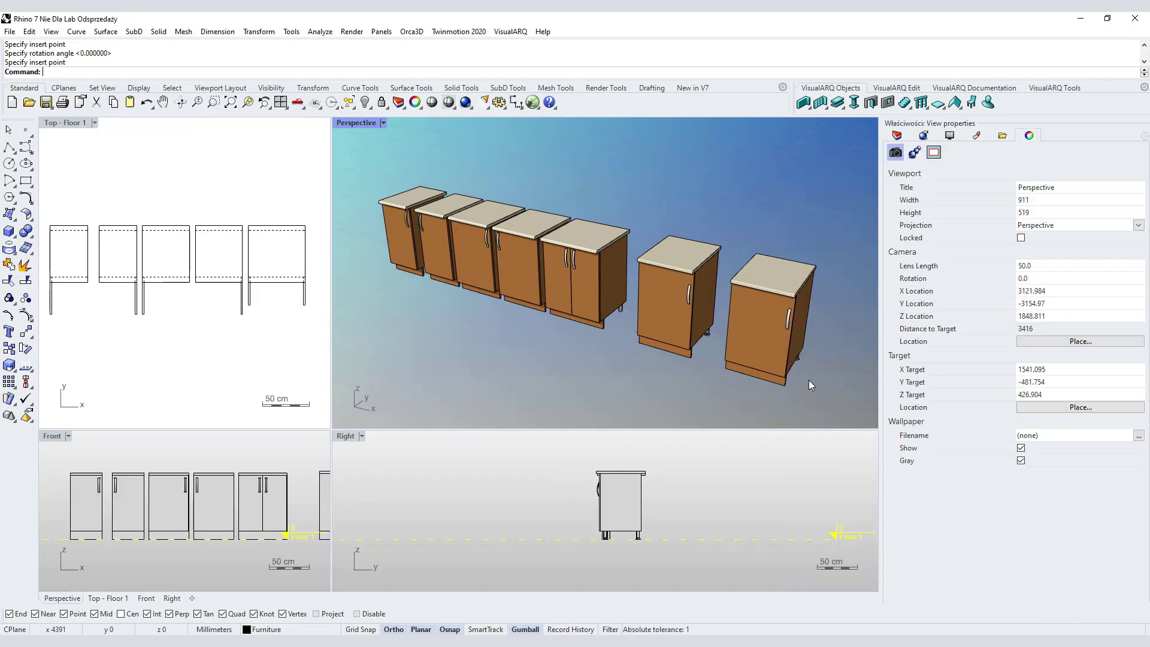
left_click(669, 322)
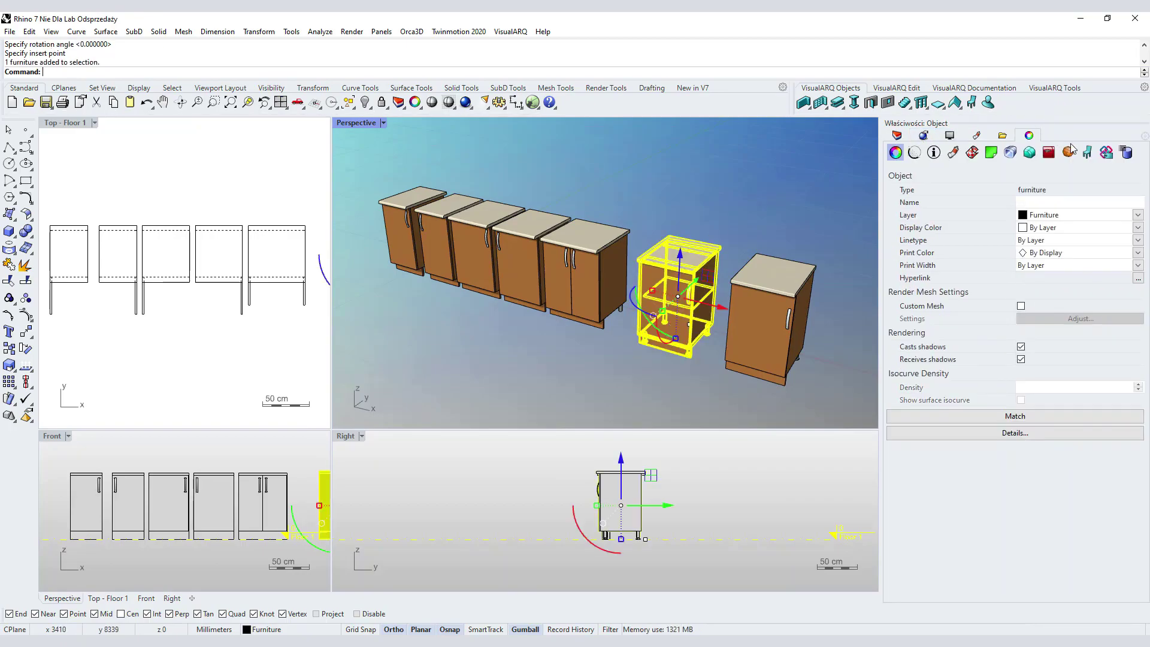
left_click(1086, 154)
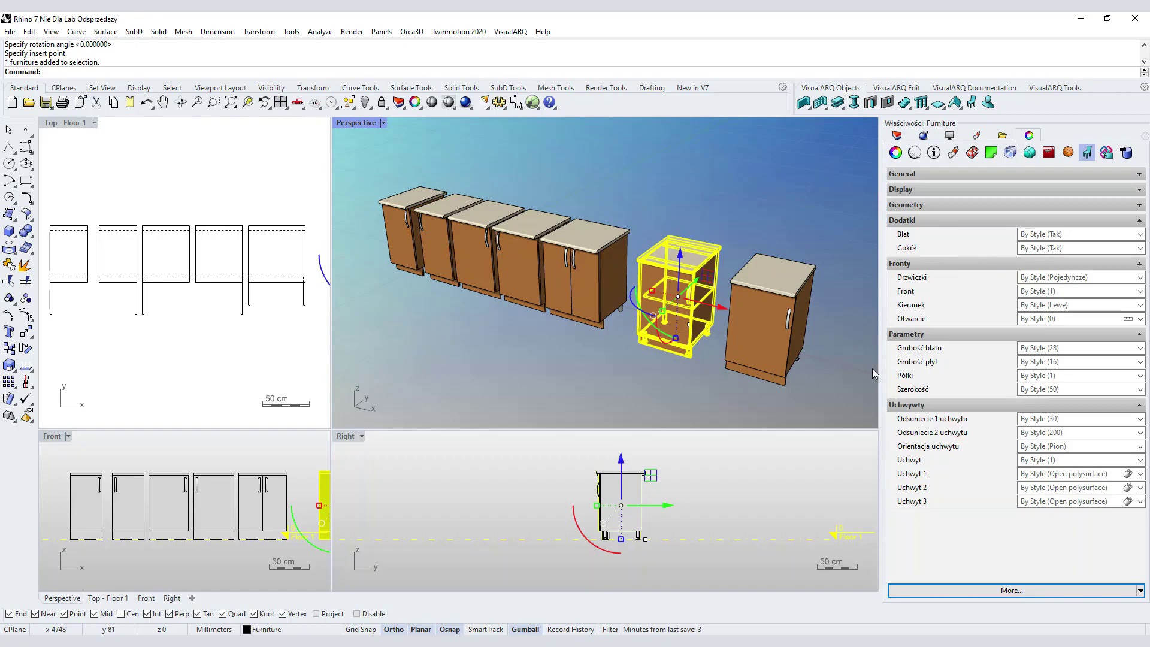
left_click(1138, 392)
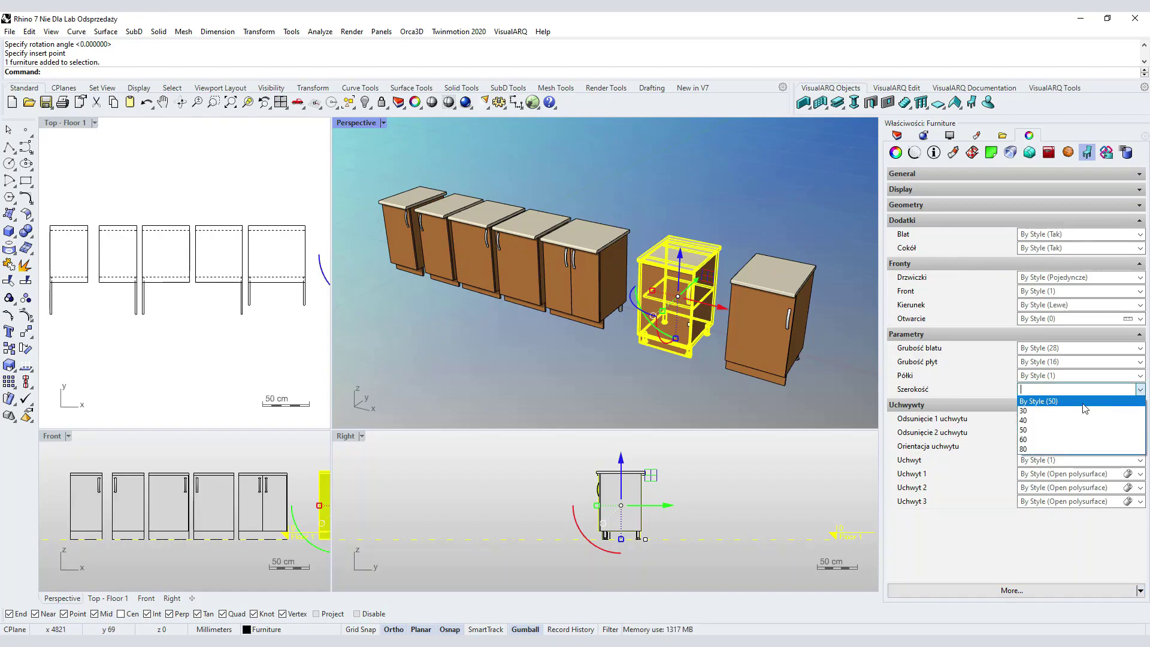
left_click(1054, 403)
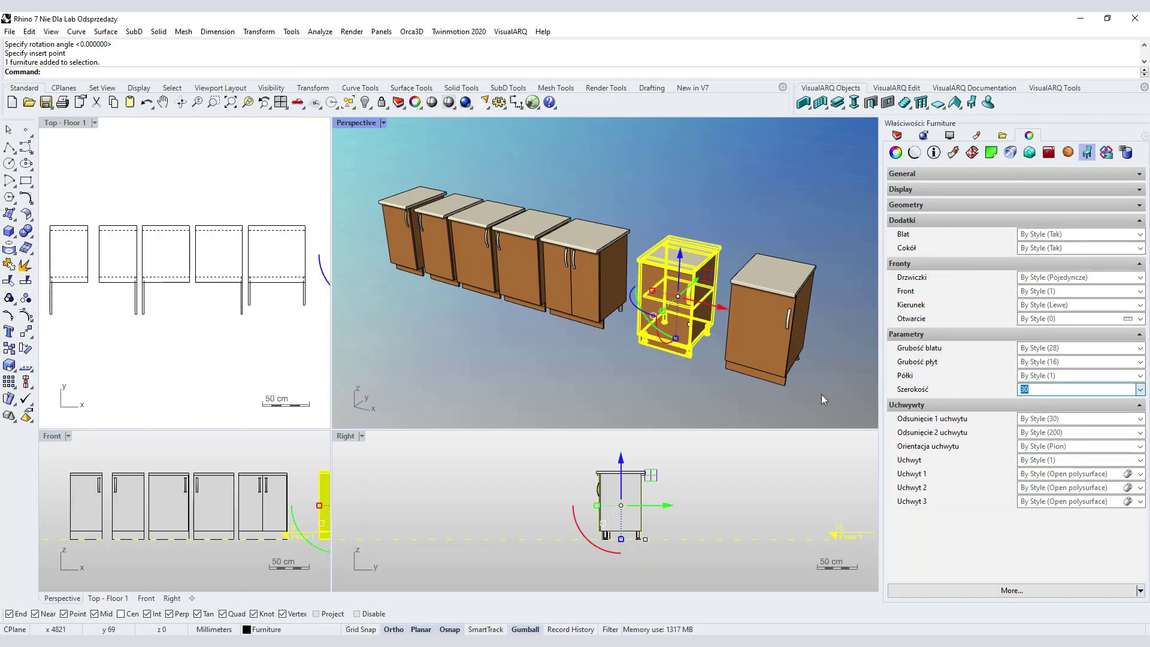
- Set the last parametric cabinet's Szerokość to 80 and its Front style to 2
left_click(778, 356)
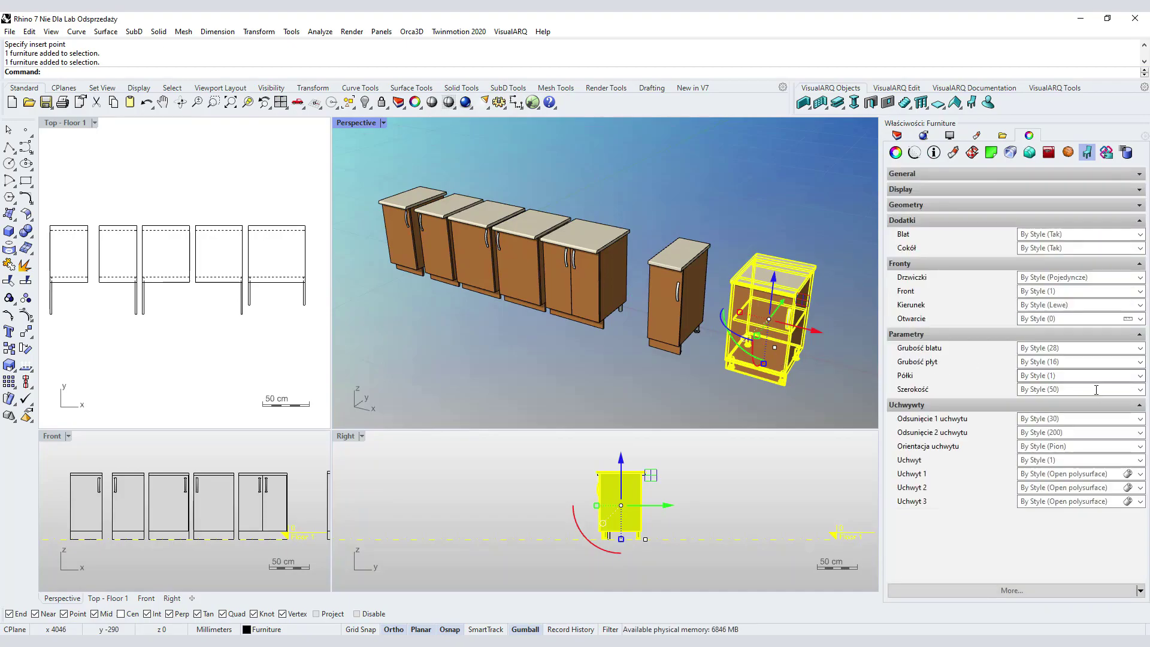
left_click(1140, 390)
left_click(1072, 448)
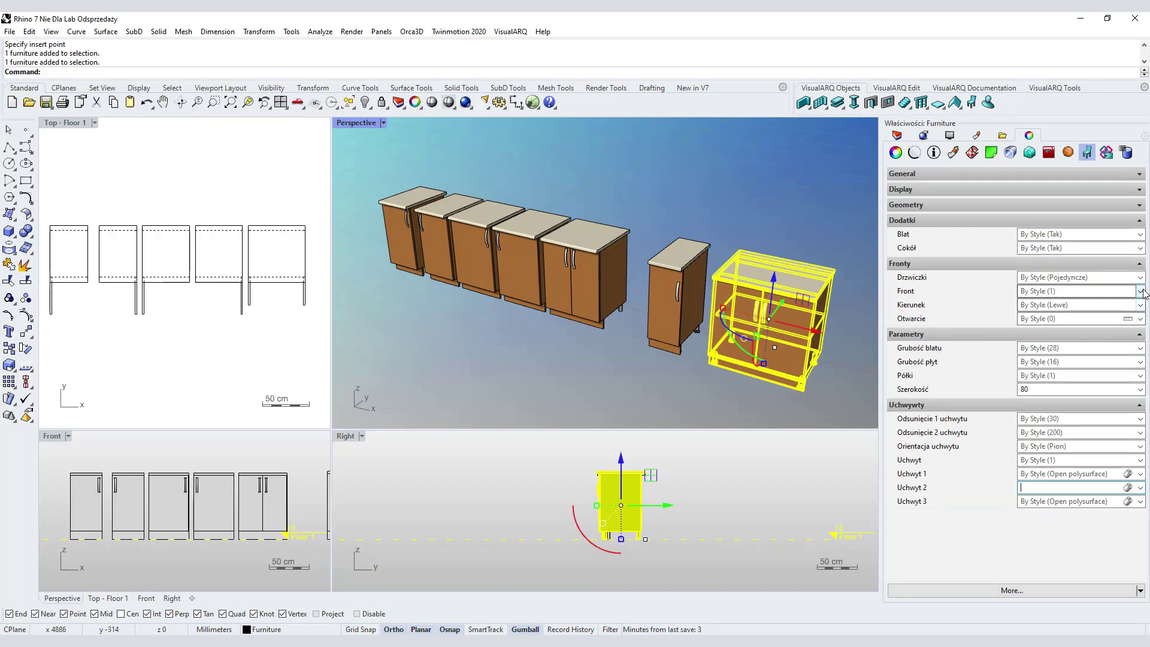
left_click(1055, 291)
left_click(1045, 323)
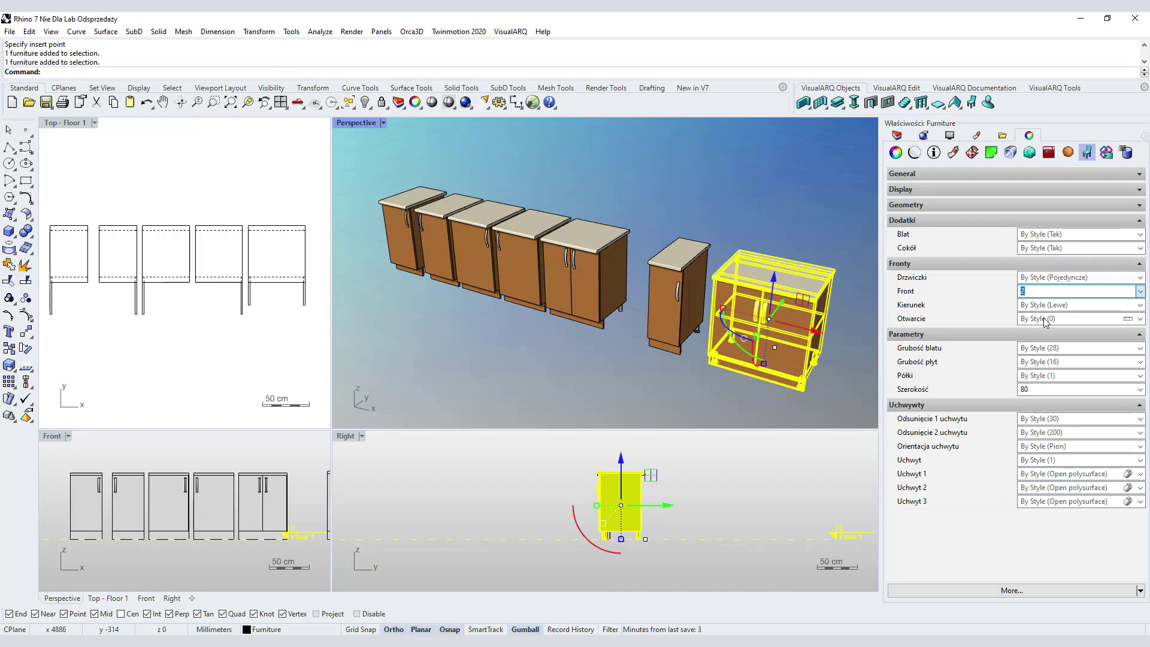
- Set the Front style of the narrow parametric cabinet to 3
left_click(670, 357)
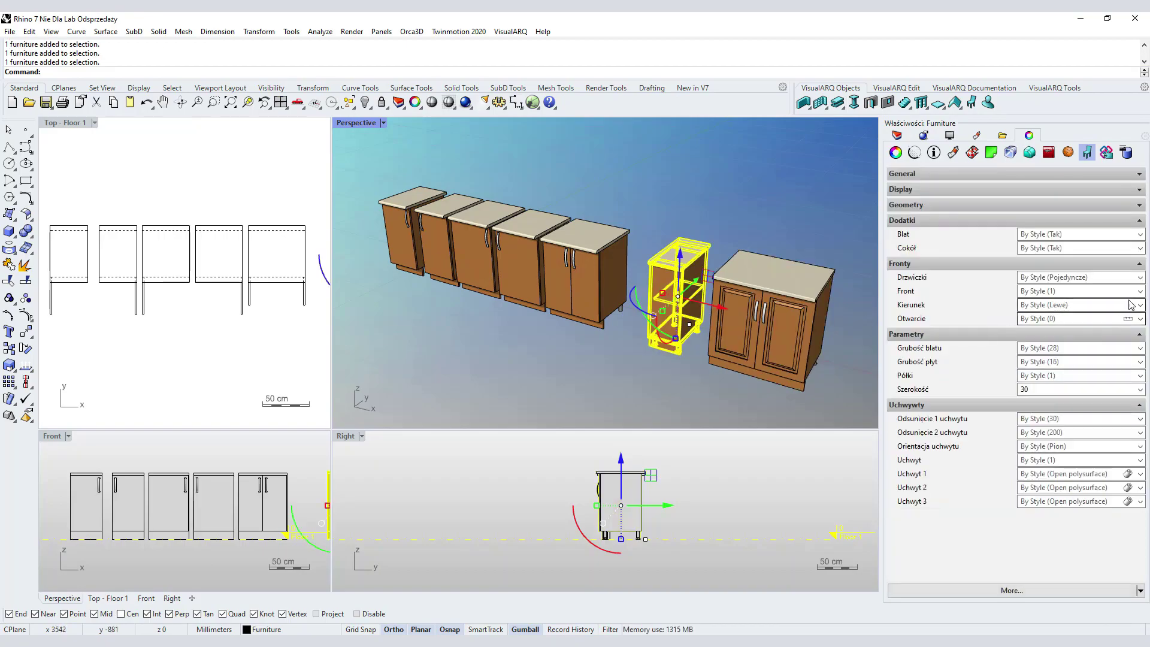
left_click(1140, 291)
left_click(1048, 329)
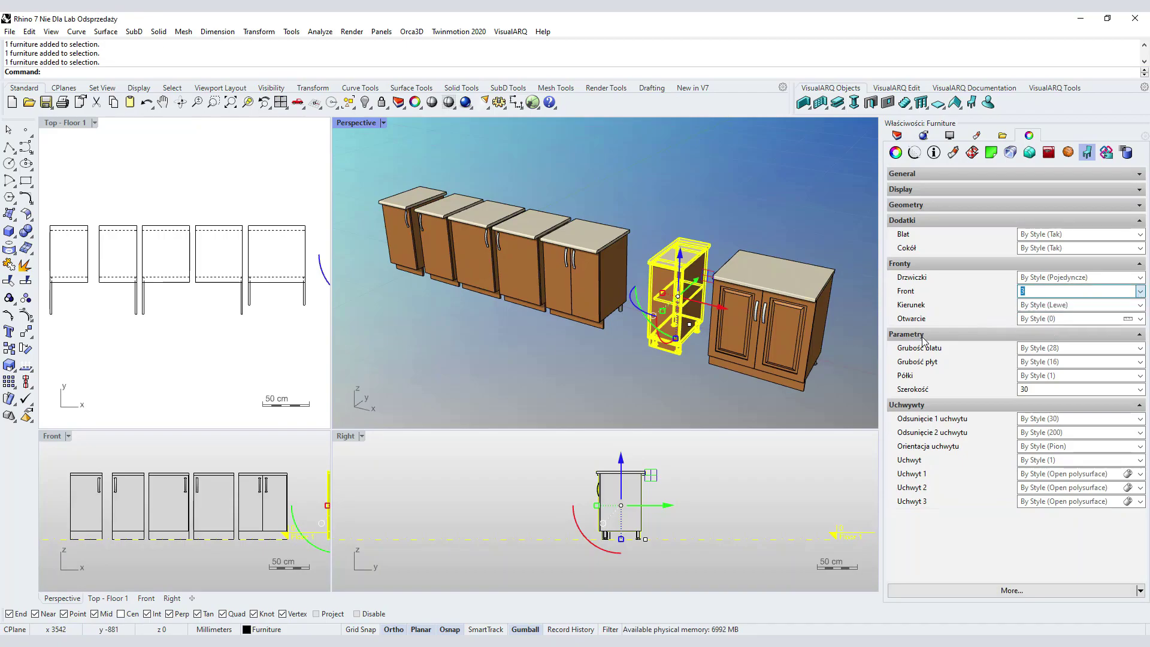
- Set the handle type (Uchwyt) of the wide double-door parametric cabinet to 2 and deselect it
left_click(793, 340)
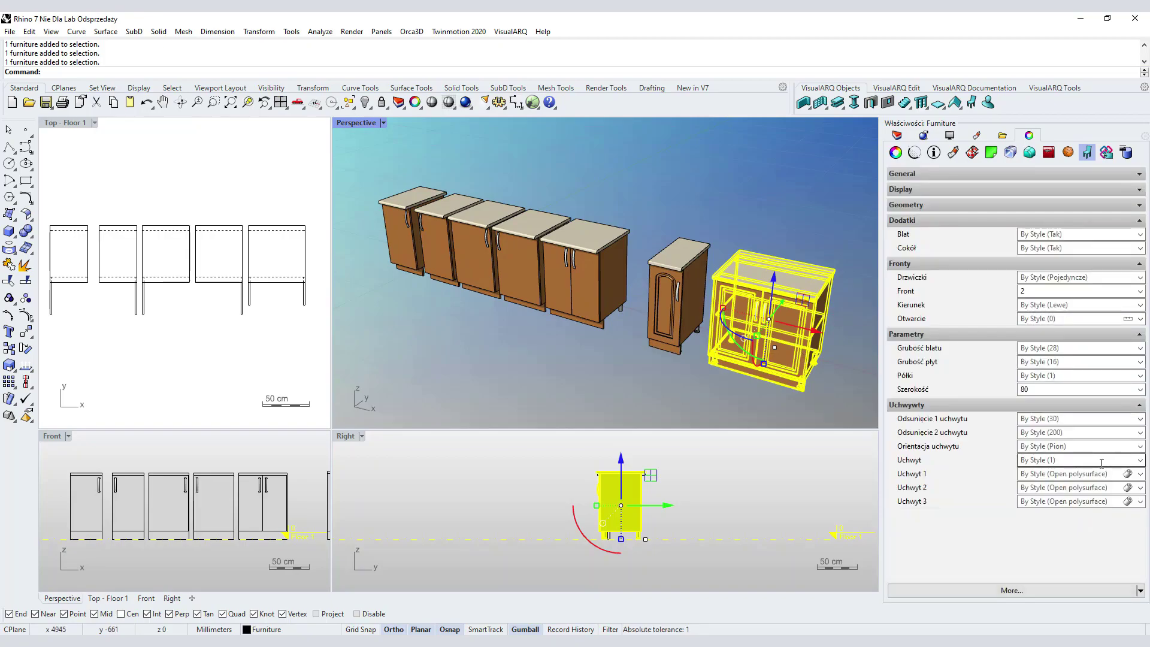
left_click(1137, 460)
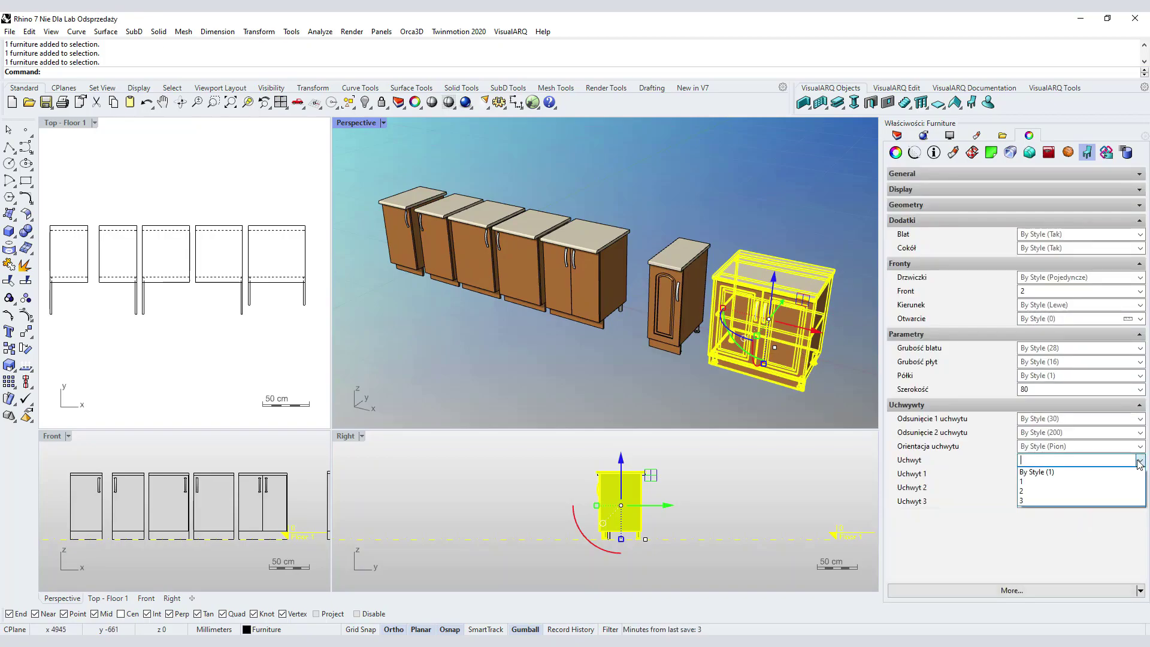
left_click(1052, 491)
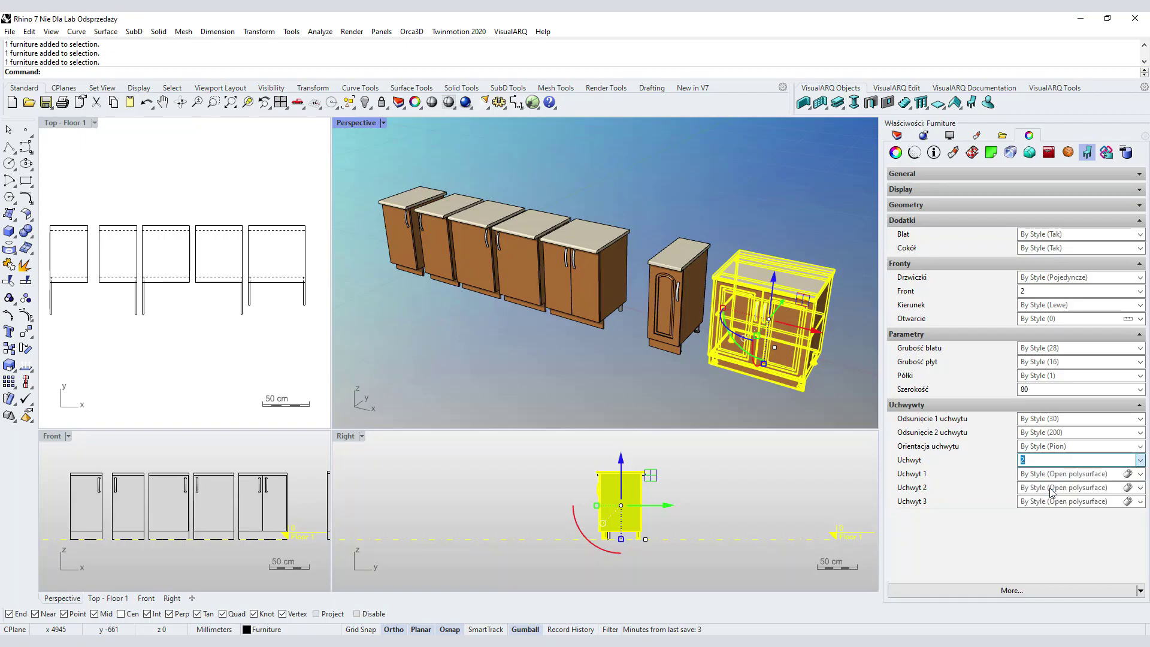
left_click(706, 393)
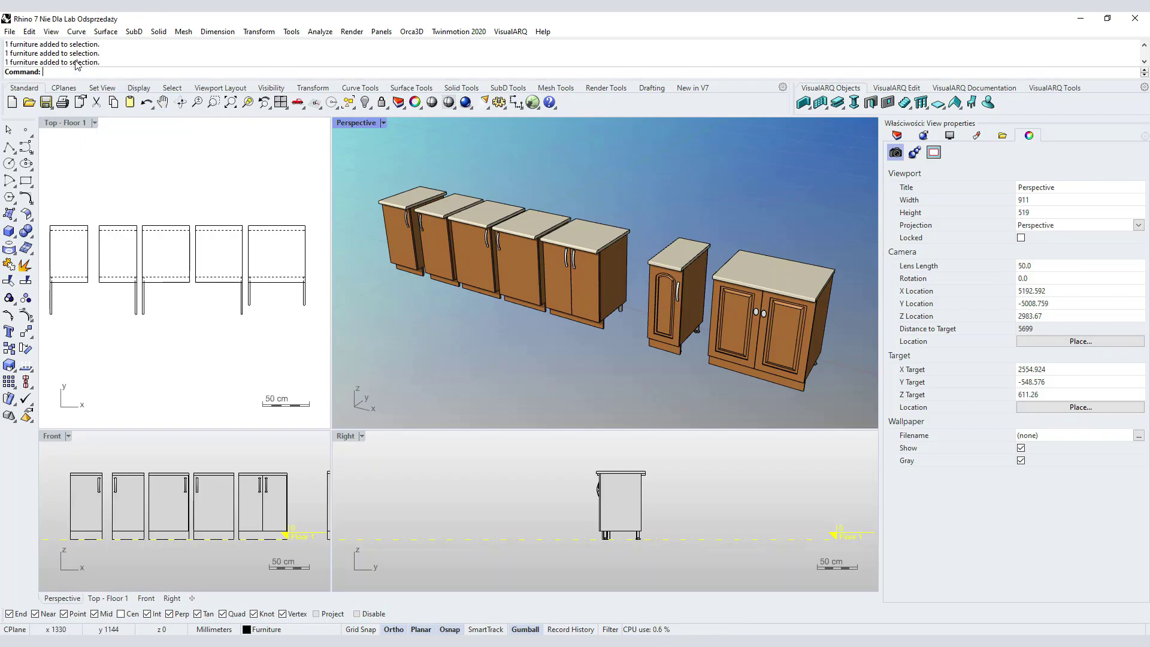
- Open Szafka dolna 40cm L.3dm from the Modele Szafek folder, discarding the changes to the untitled model
left_click(10, 33)
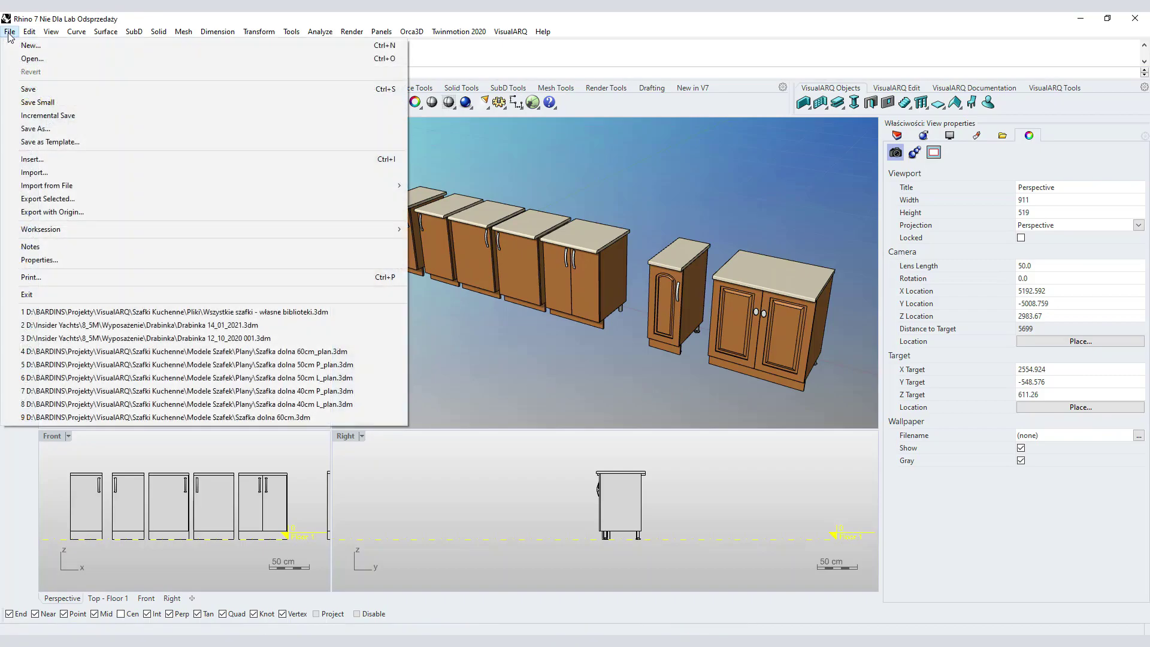
left_click(30, 58)
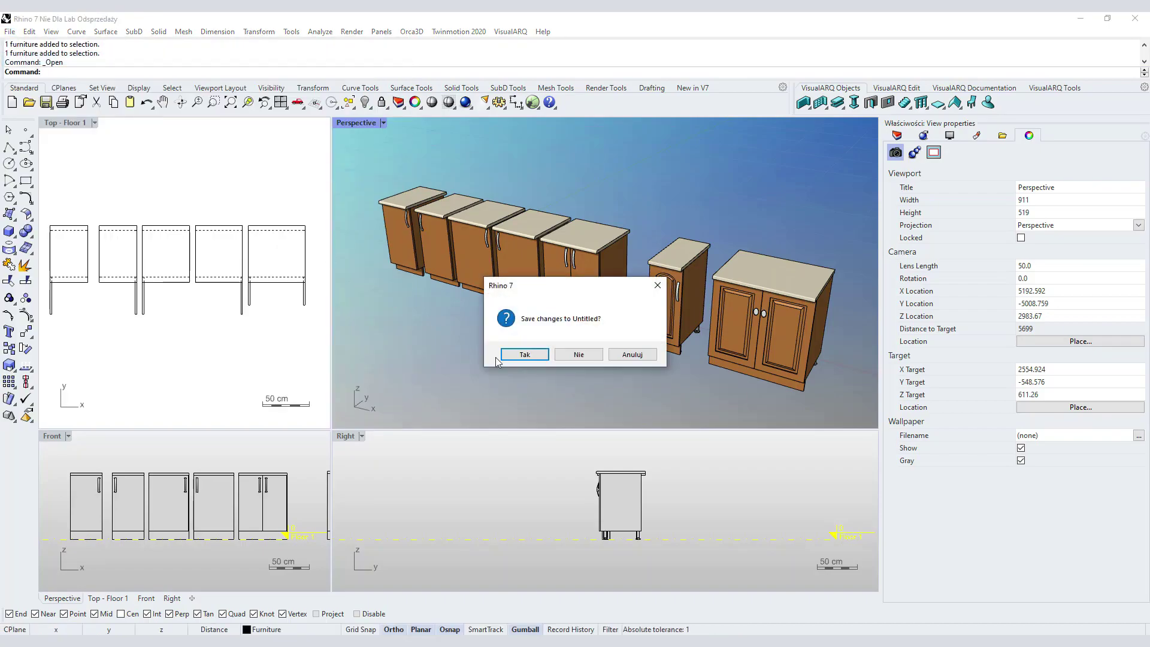
left_click(581, 357)
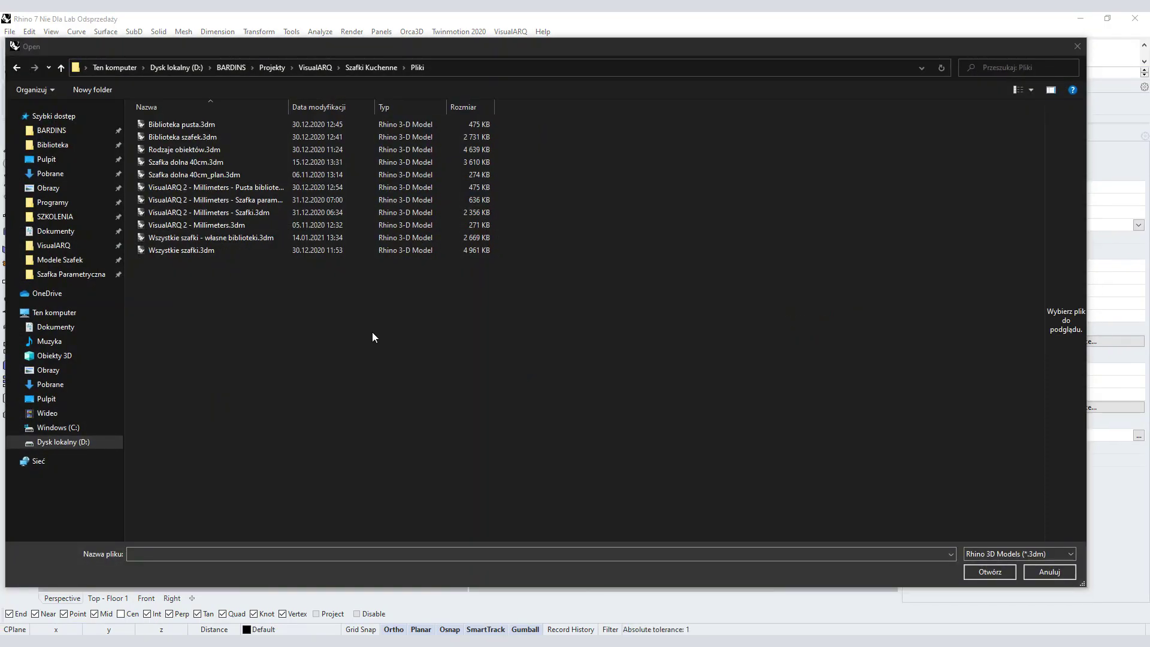
left_click(72, 262)
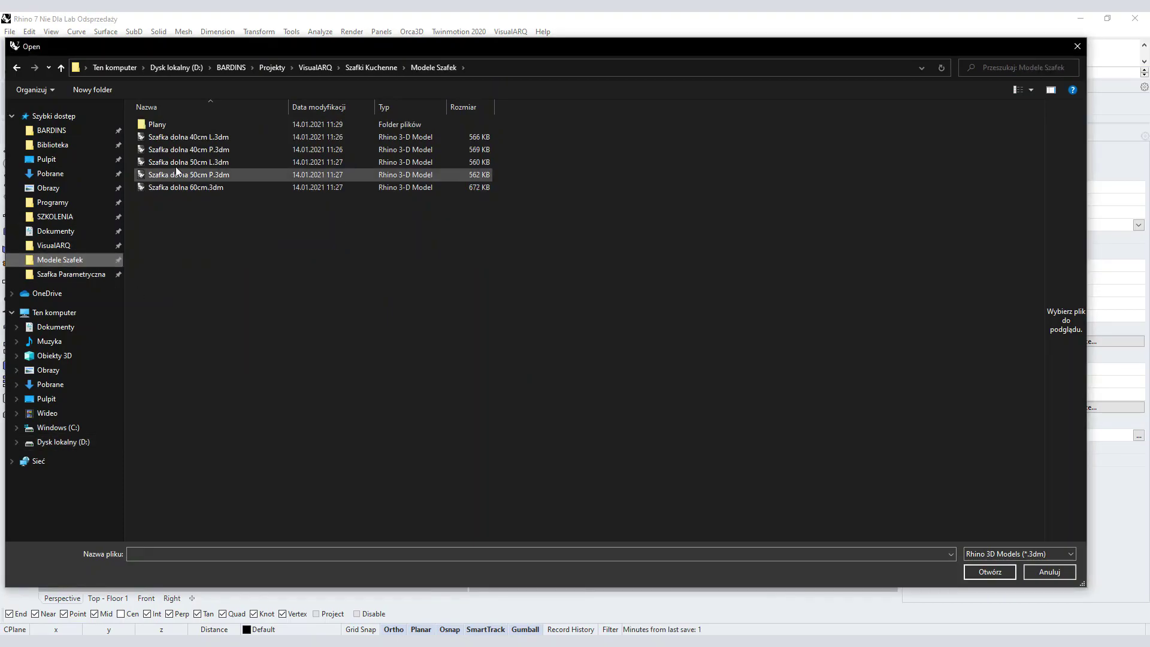
left_click(201, 141)
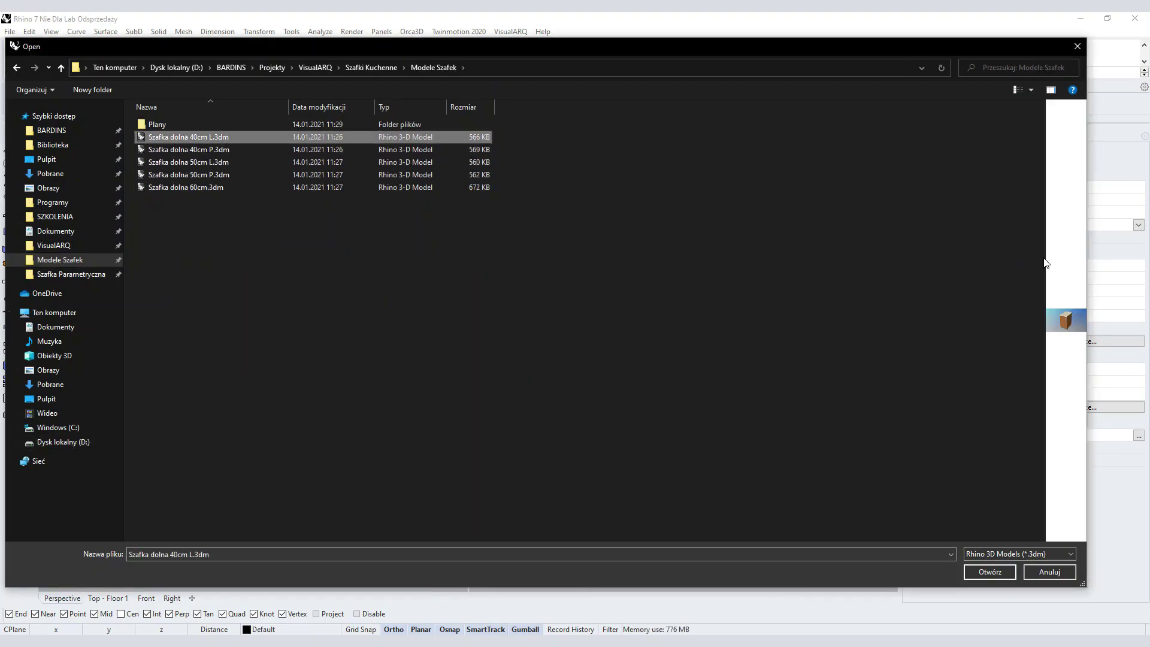
left_click_drag(1046, 257, 821, 258)
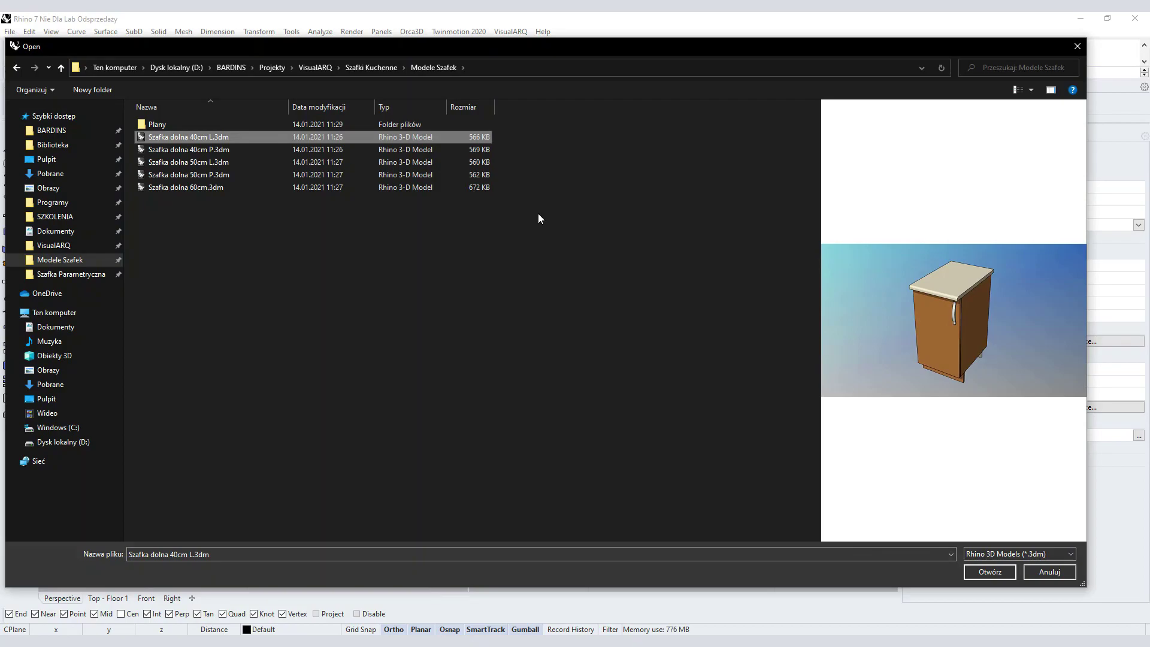
left_click(979, 573)
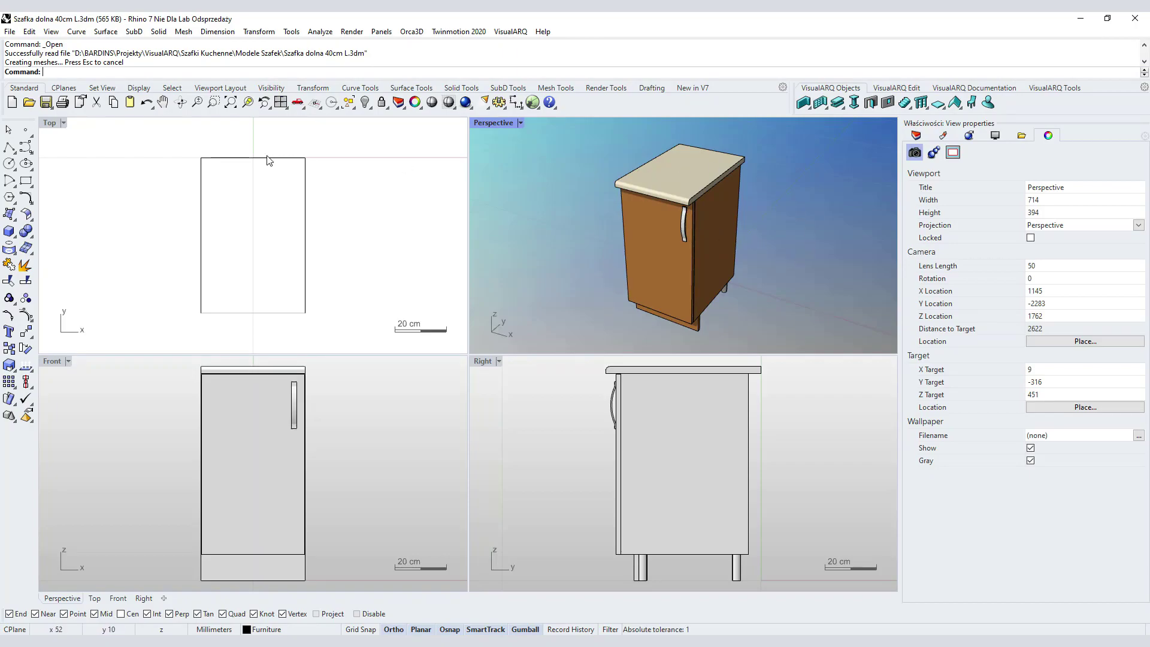
- Place a point object at the origin (0) behind the cabinet to mark its insertion point
right_click_drag(605, 234, 569, 233)
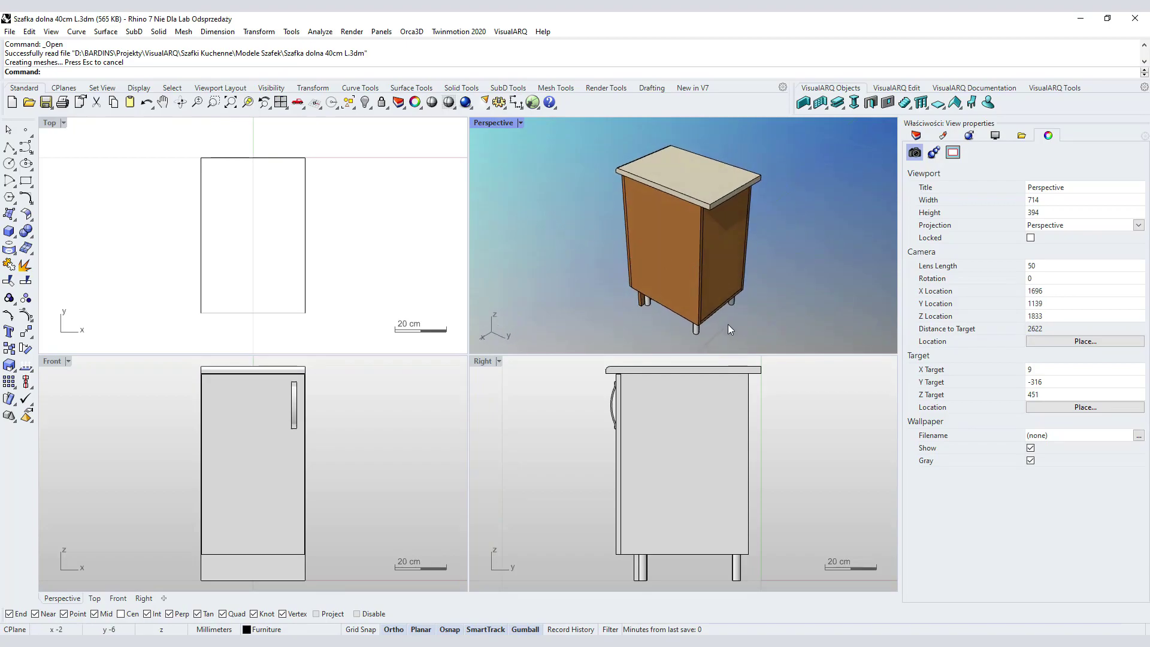
right_click_drag(737, 325, 710, 315, "shift")
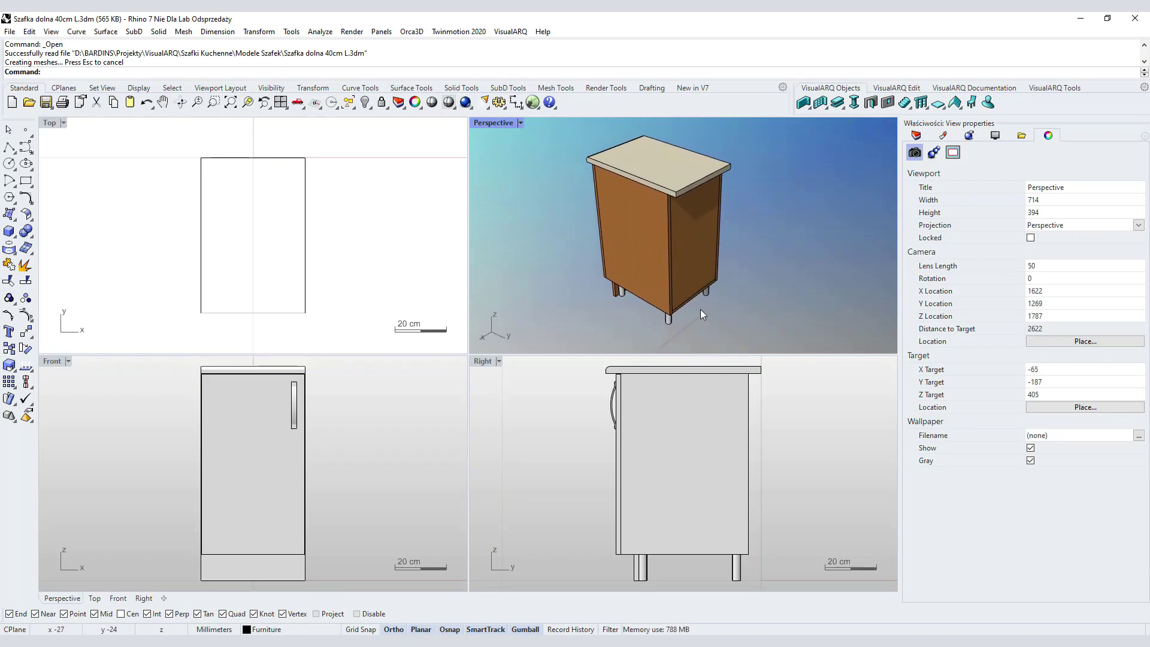
left_click(25, 130)
type("0")
key("Return")
right_click_drag(746, 257, 717, 304)
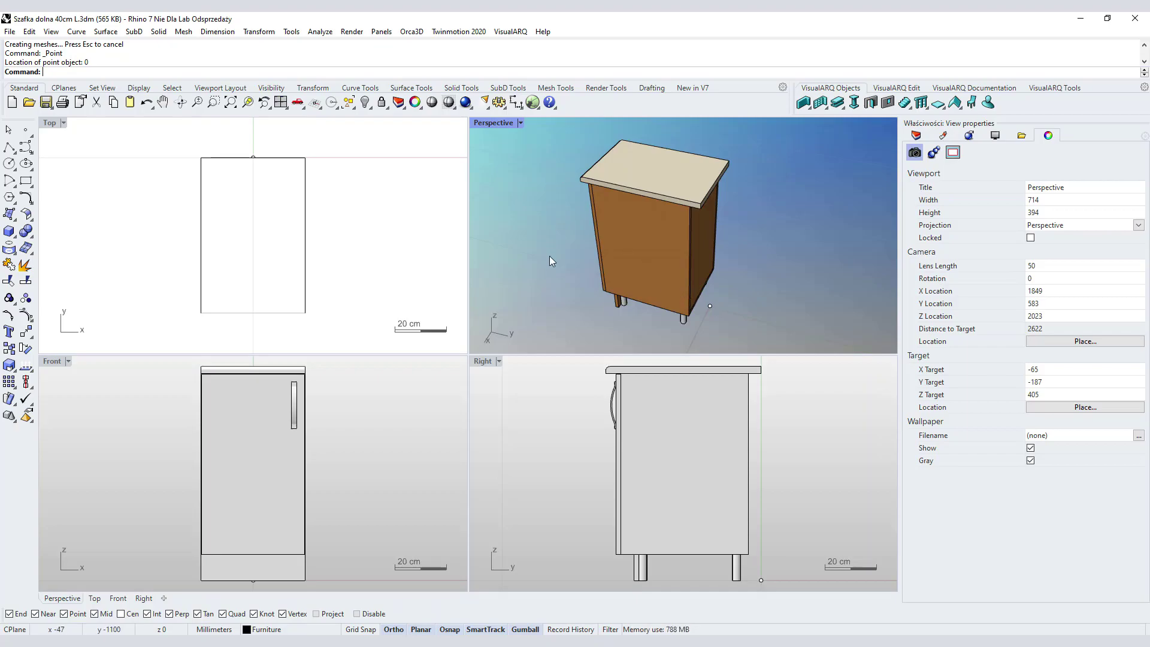
- Inspect the cabinet's interior in a maximized Perspective view by temporarily hiding the door front
double_click(494, 124)
right_click_drag(414, 242, 529, 283)
left_click(491, 288)
left_click(365, 102)
right_click_drag(360, 295, 385, 298)
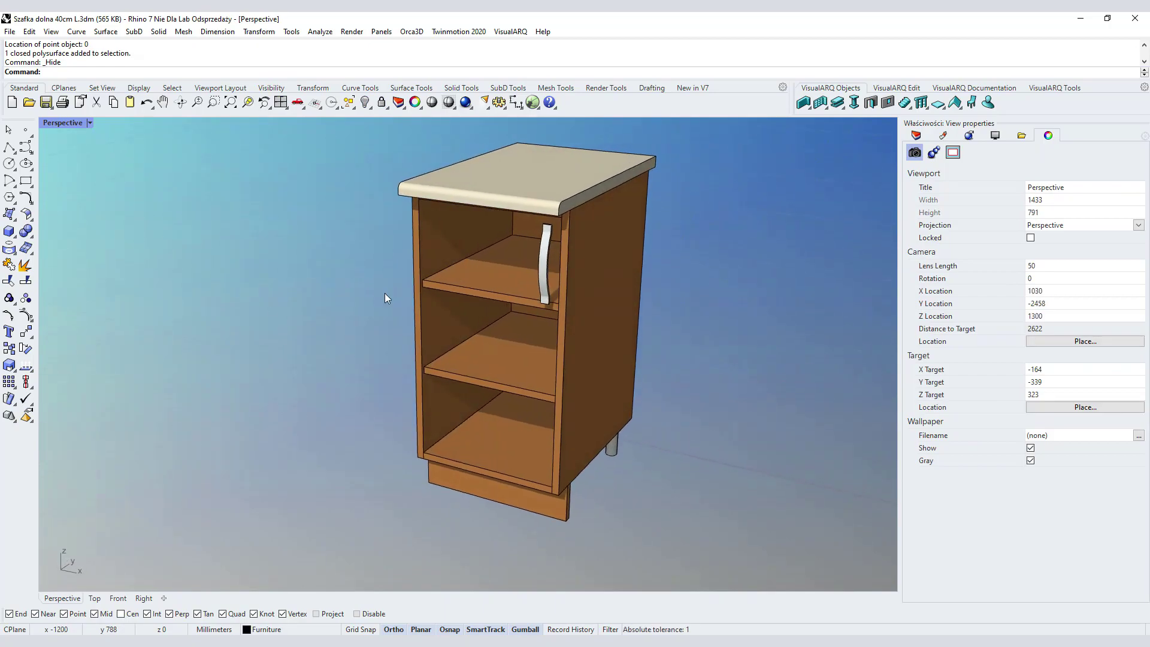
key("ctrl+z")
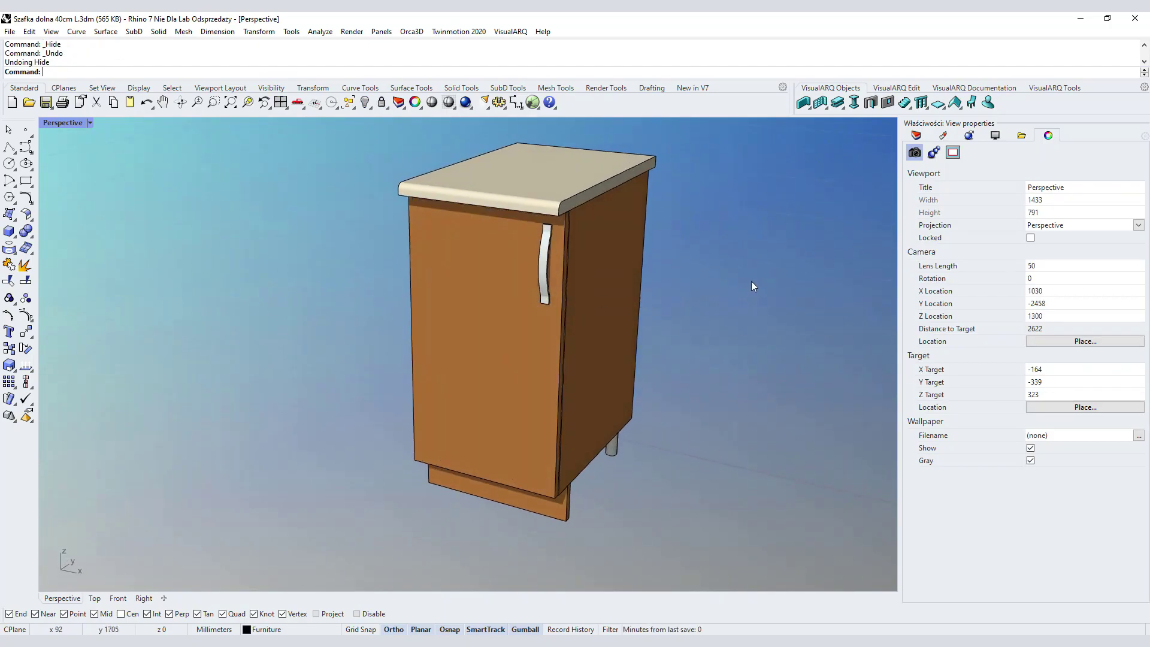
- Check the materials assigned to the cabinet's side panel, countertop and door front
right_click_drag(784, 265, 740, 281)
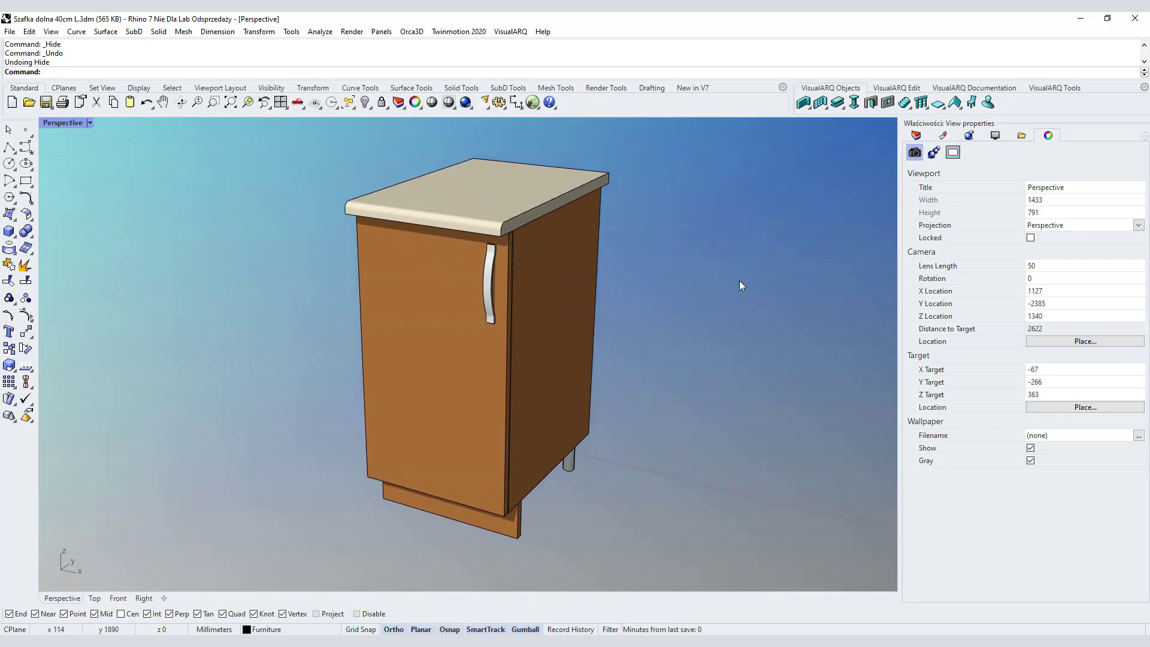
left_click(572, 276)
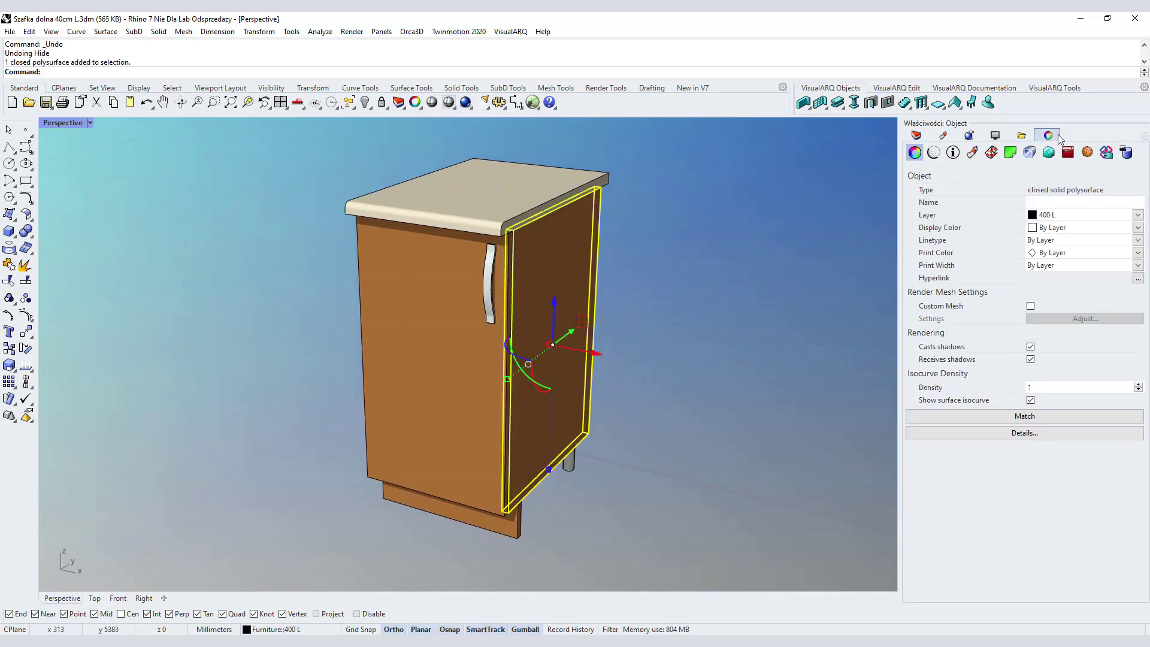
left_click(972, 152)
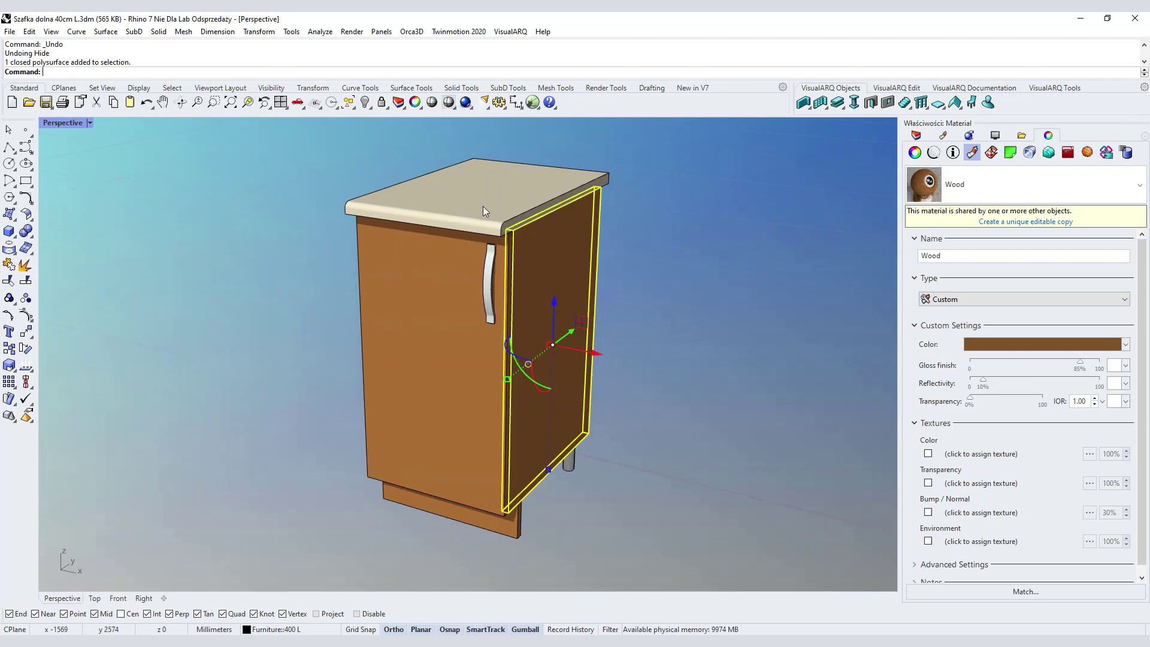
left_click(485, 211)
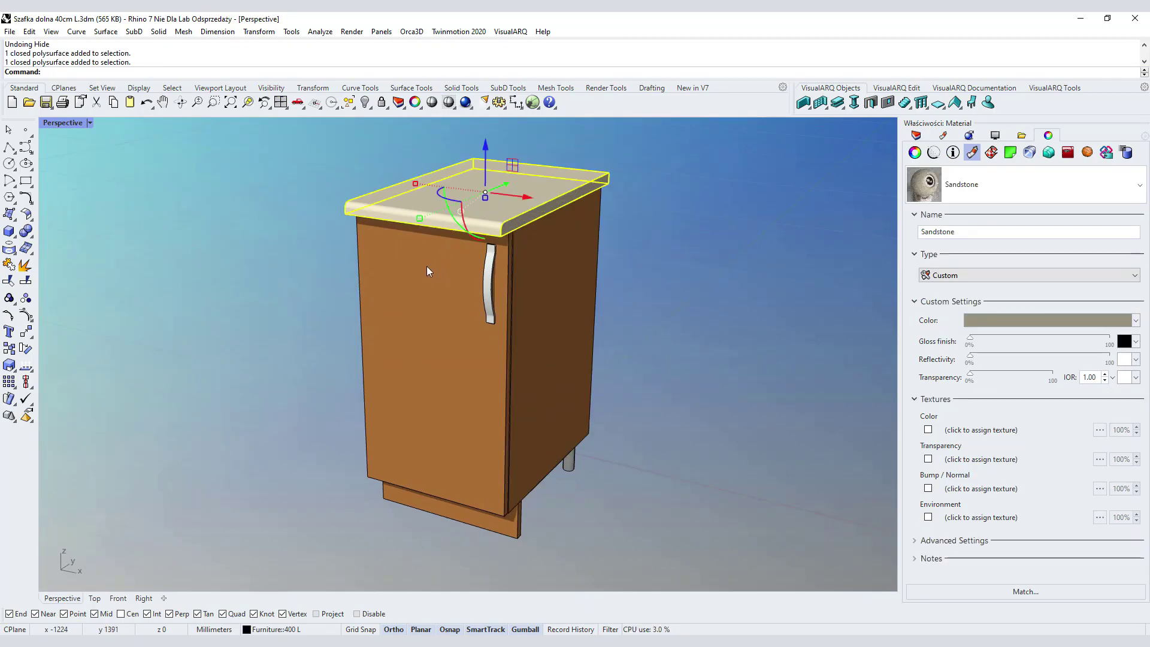
left_click(443, 279)
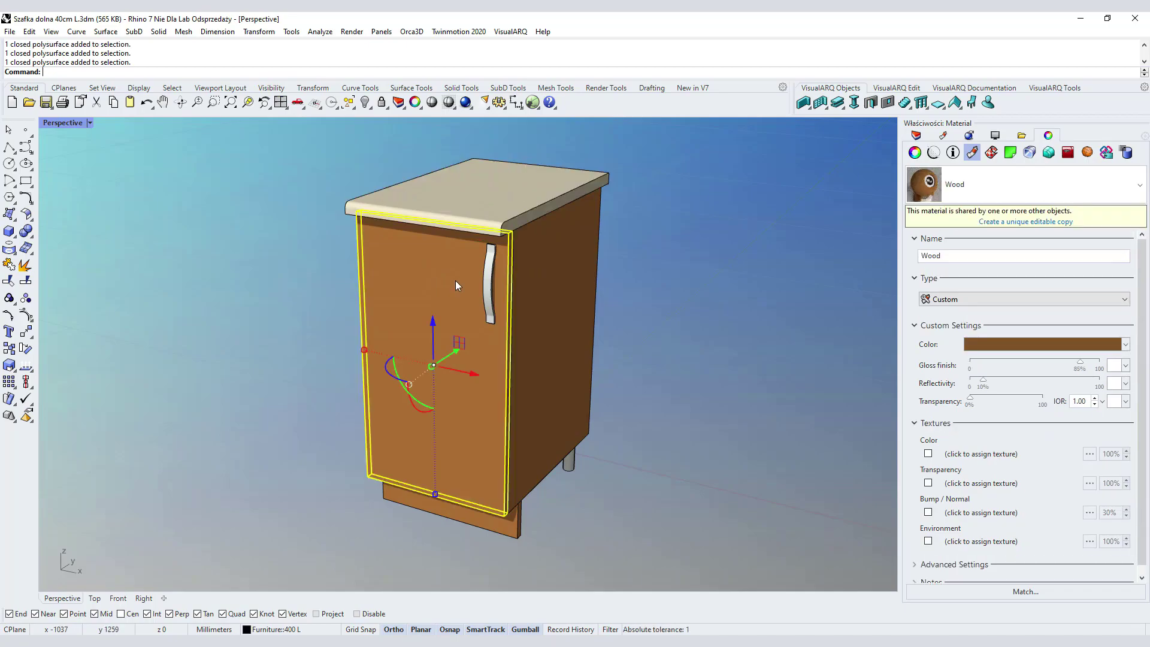
right_click_drag(700, 292, 663, 306)
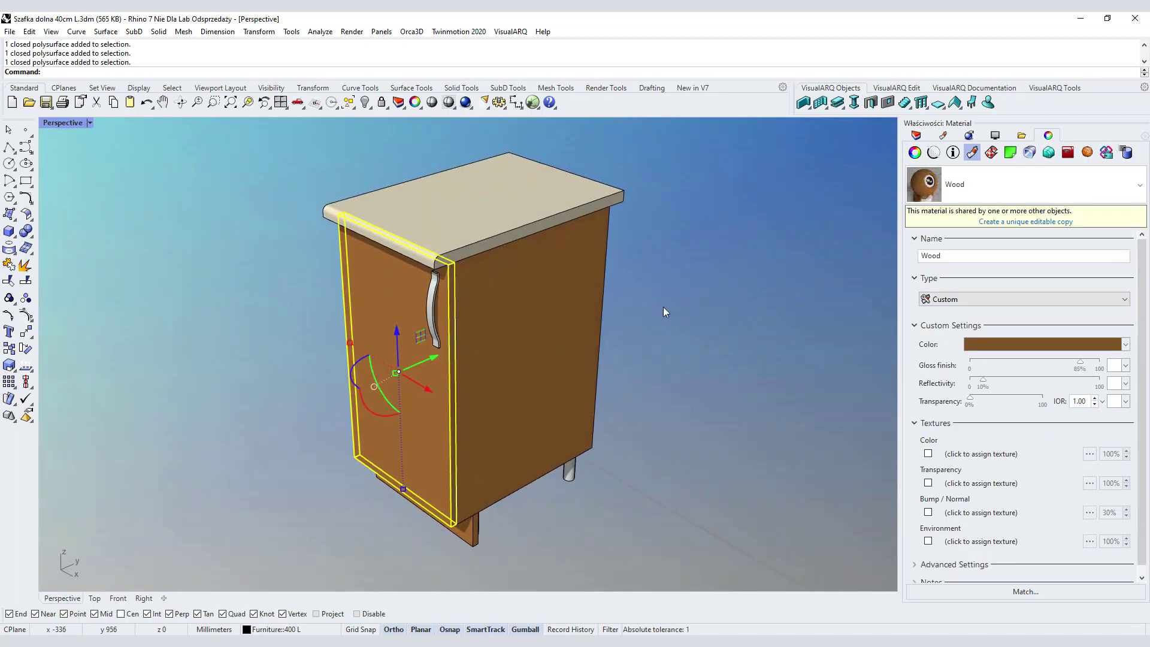
left_click(663, 307)
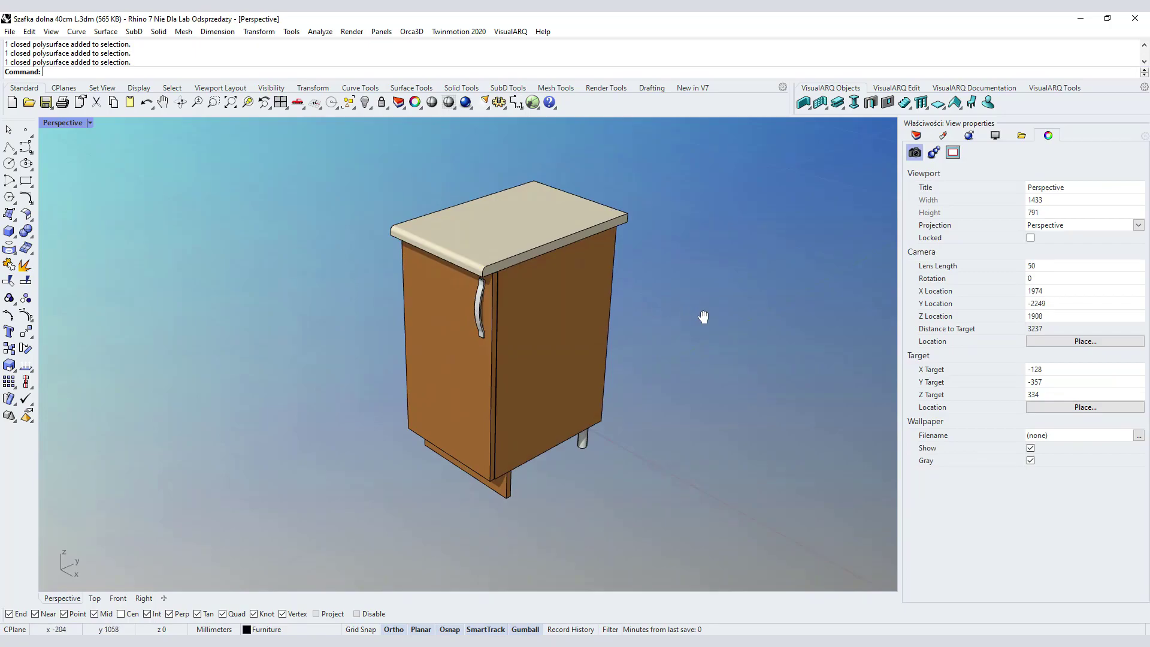
scroll(656, 318, "down", 2)
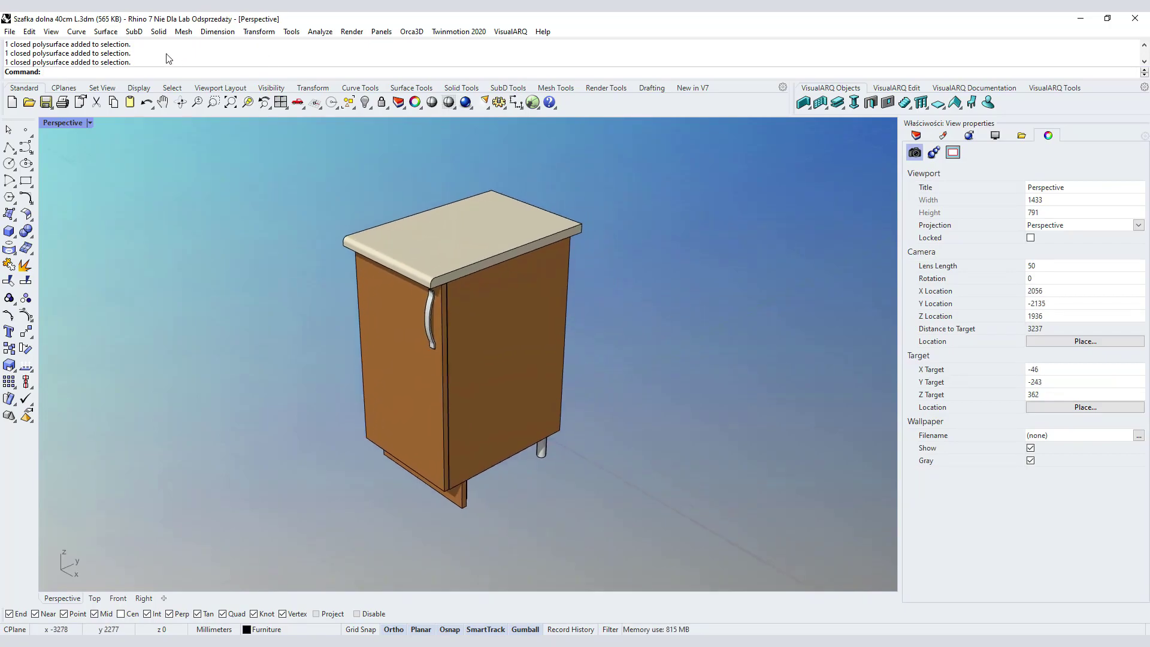
- Import Szafka dolna 40cm L_plan.3dm from the Plany folder into the cabinet model
left_click(10, 32)
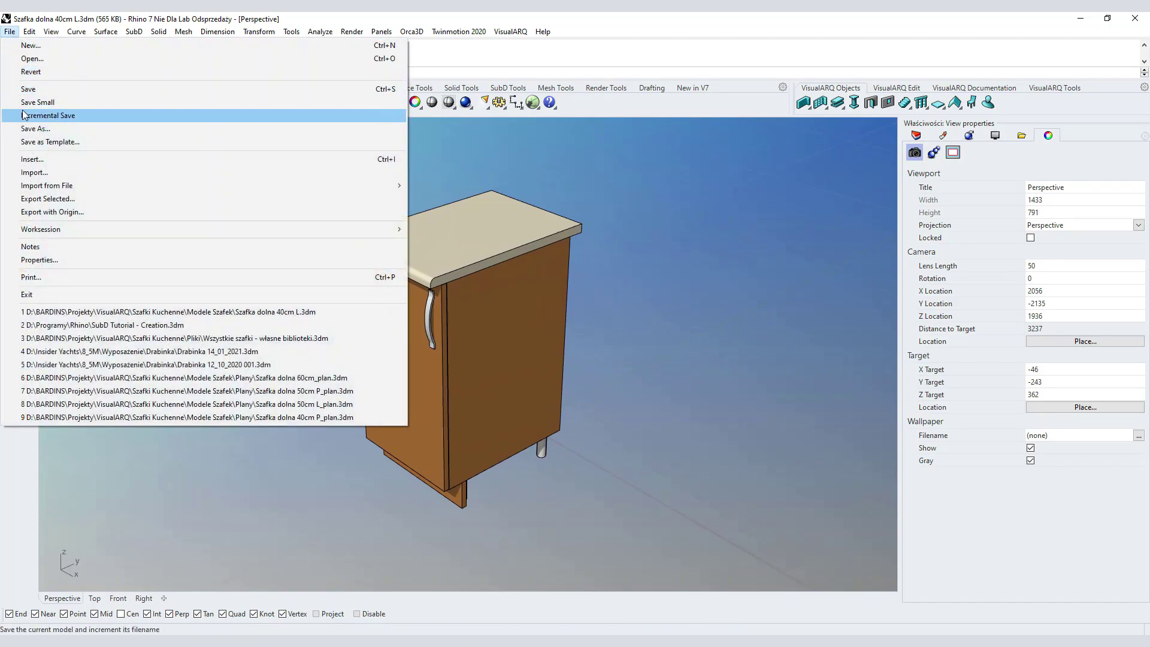
left_click(43, 174)
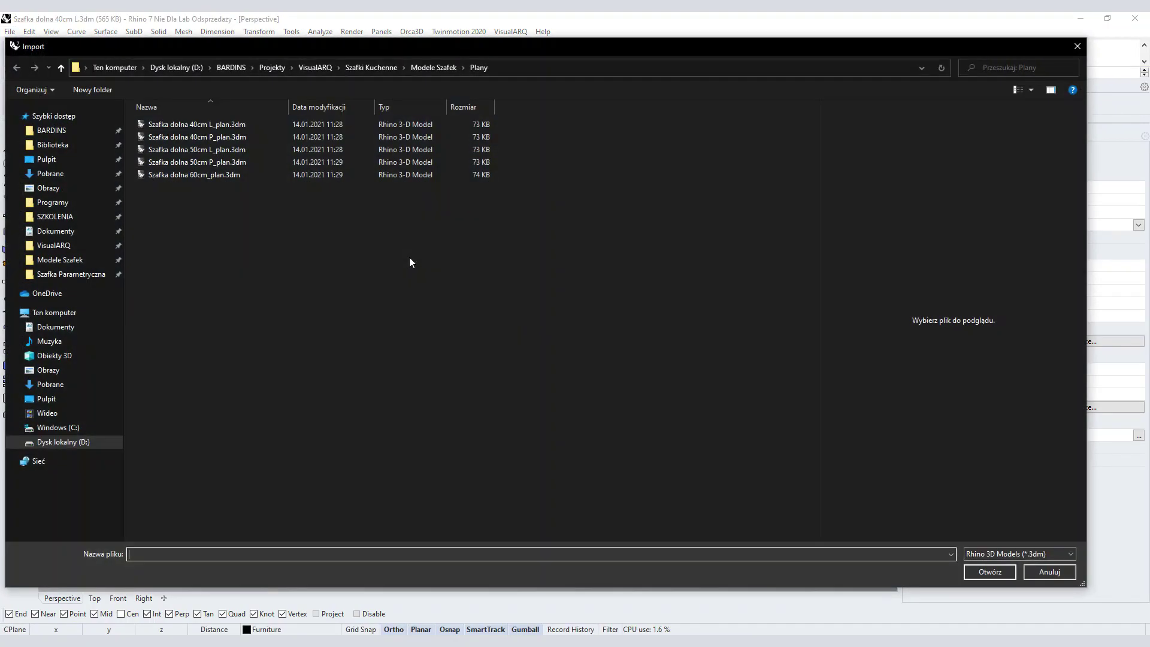
left_click(202, 125)
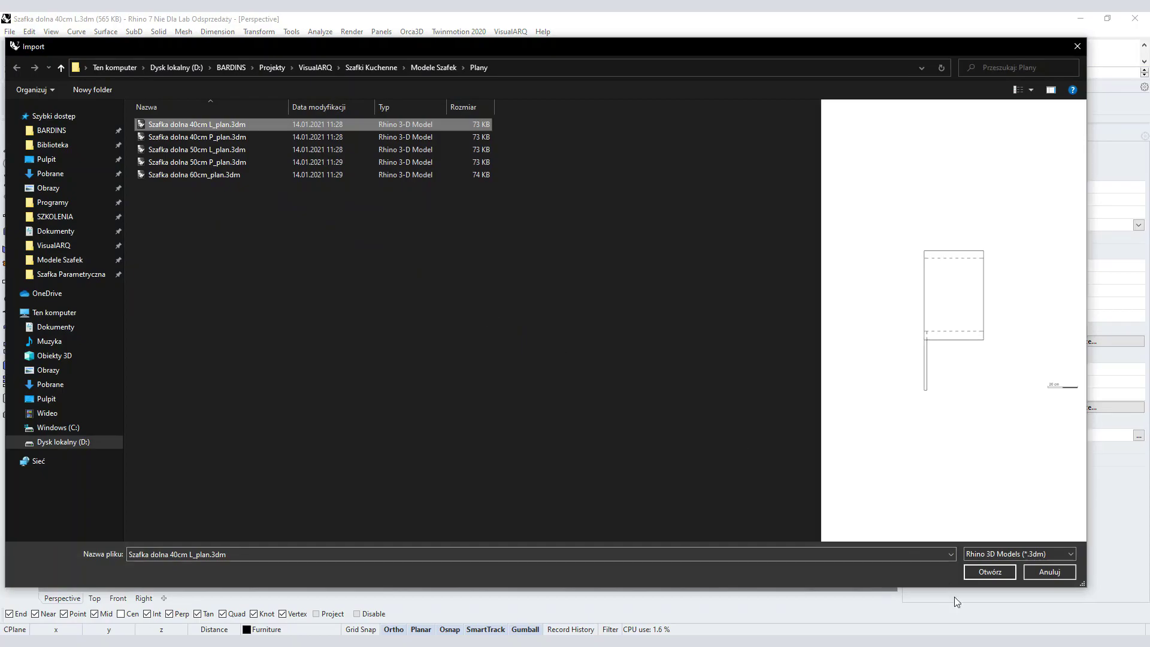
left_click(990, 573)
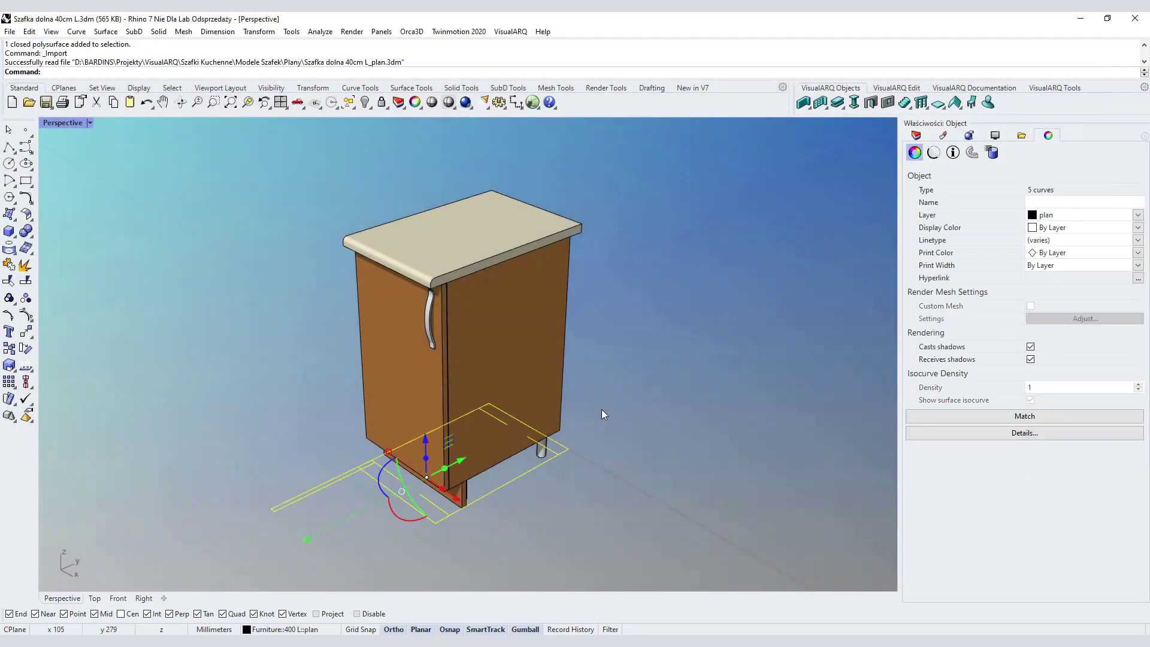
- Compare the imported plan curves with the cabinet's outline in a shaded Top view and in the Perspective view
right_click_drag(621, 443, 671, 528)
left_click(95, 598)
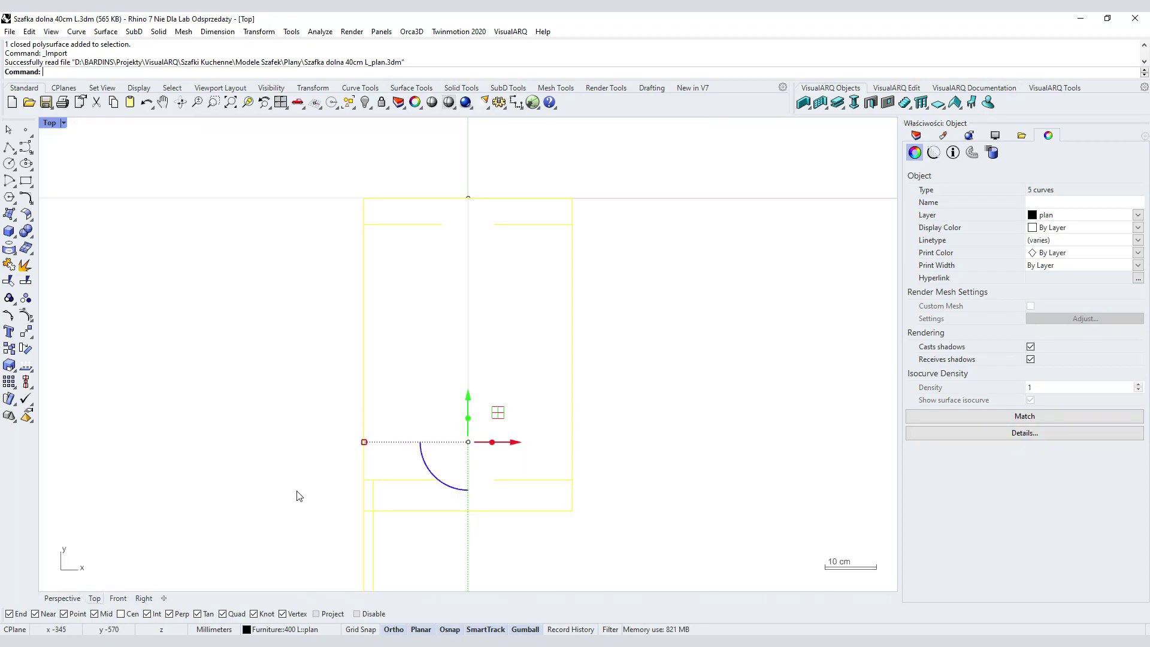
left_click(448, 102)
scroll(523, 260, "down", 2)
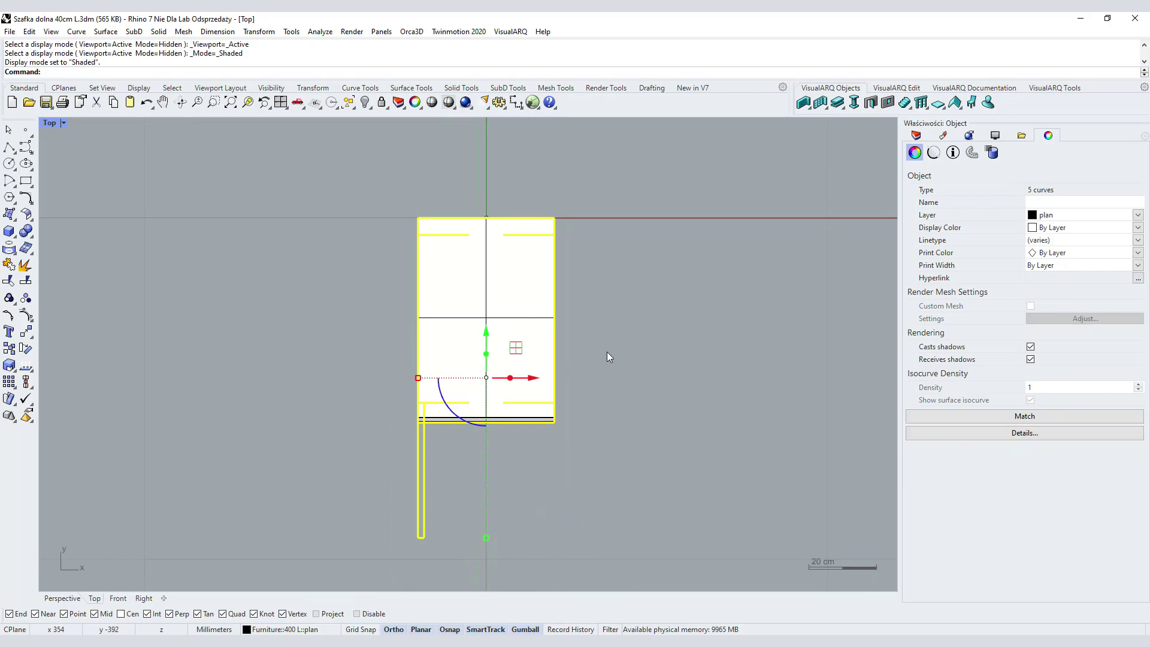
right_click_drag(610, 374, 594, 356)
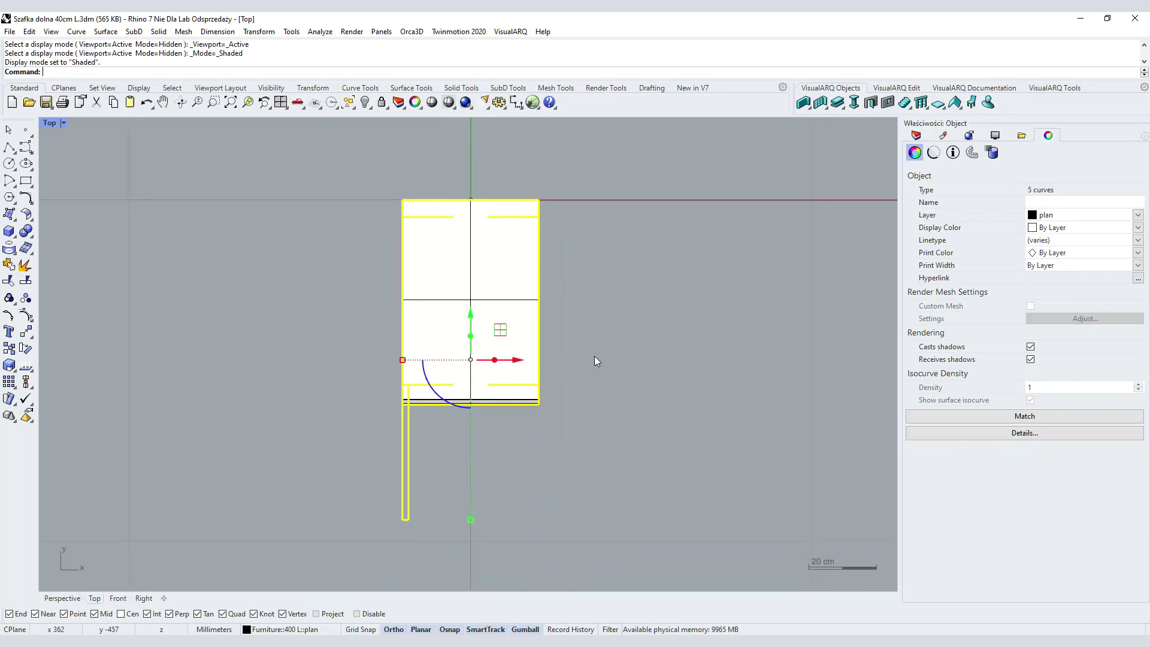
left_click(594, 356)
left_click(59, 598)
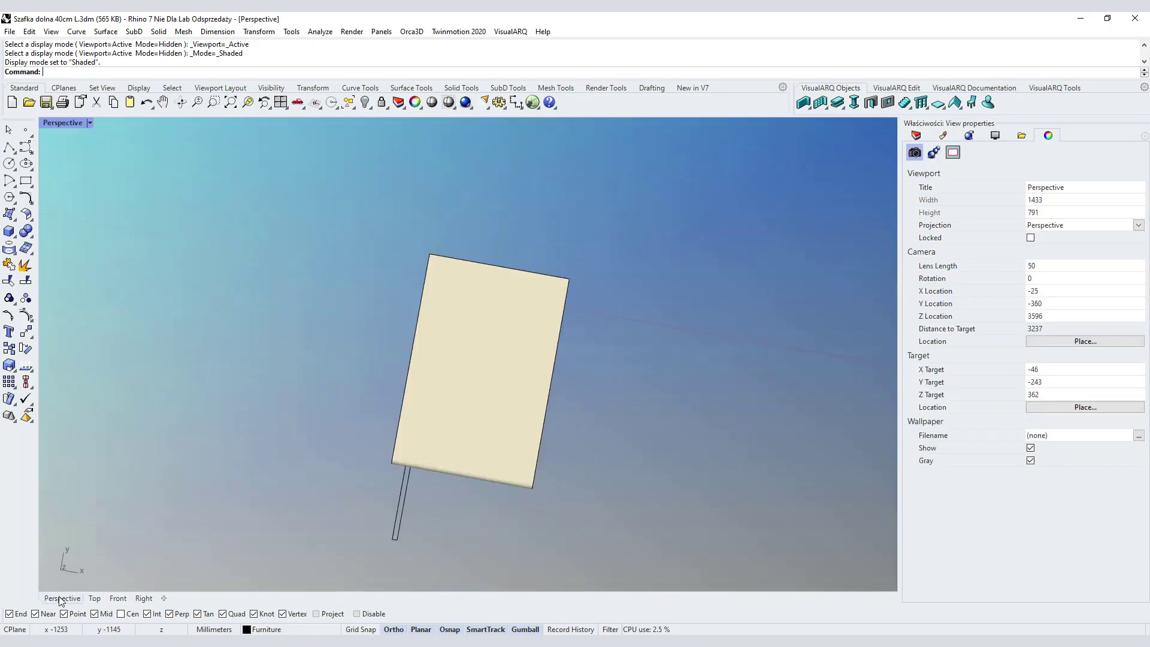
right_click_drag(497, 498, 540, 463)
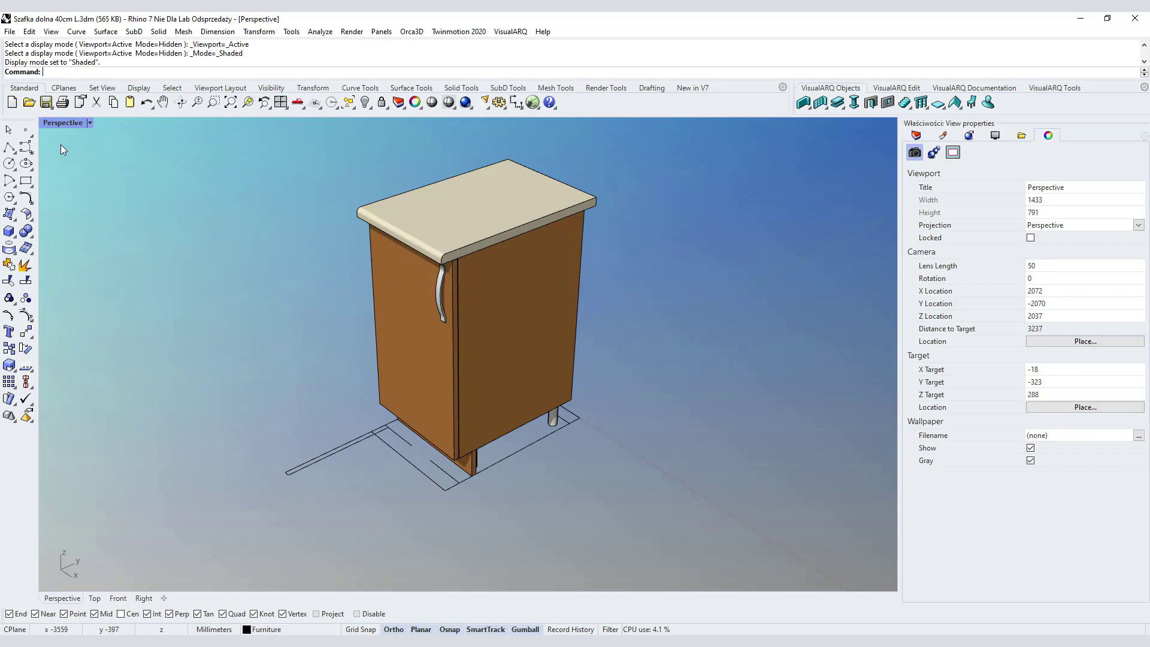
- Start a new model from the VisualARQ 2 - Millimeters - Pusta biblioteka.3dm template, discarding the changes to the cabinet file
left_click(9, 32)
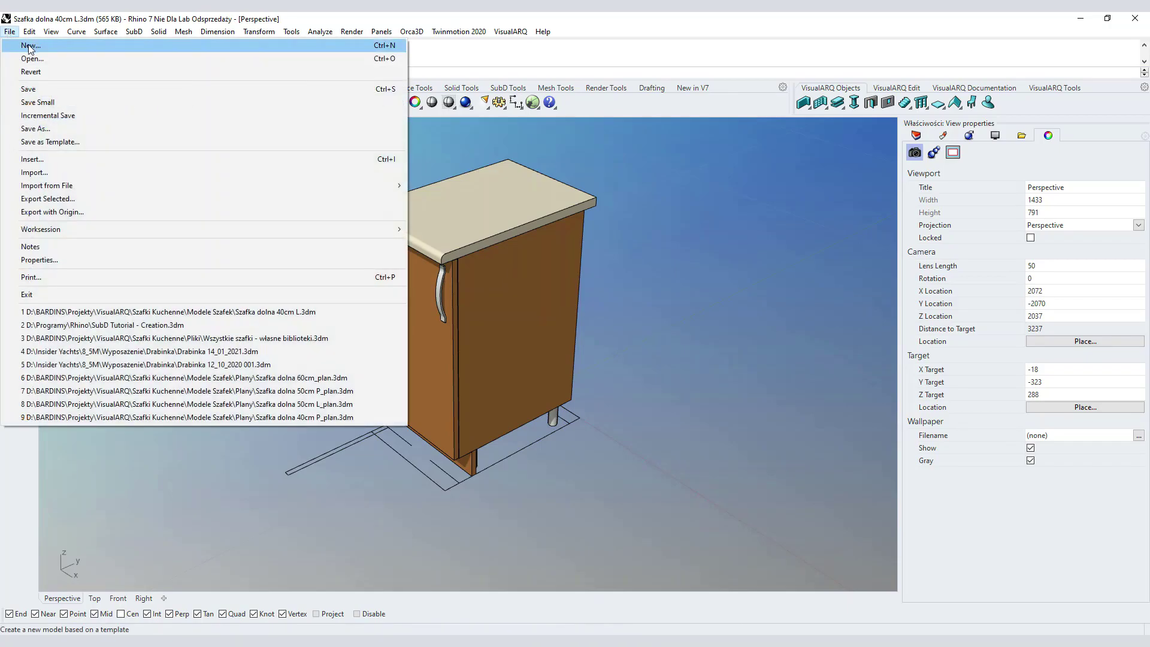
left_click(30, 48)
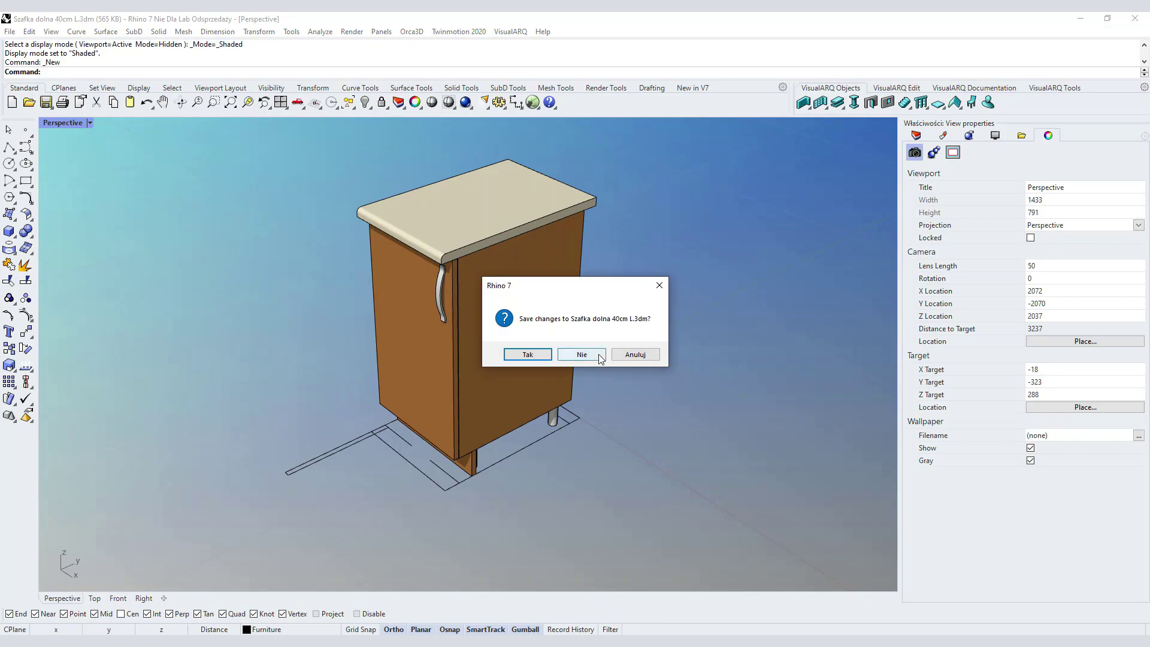
left_click(599, 356)
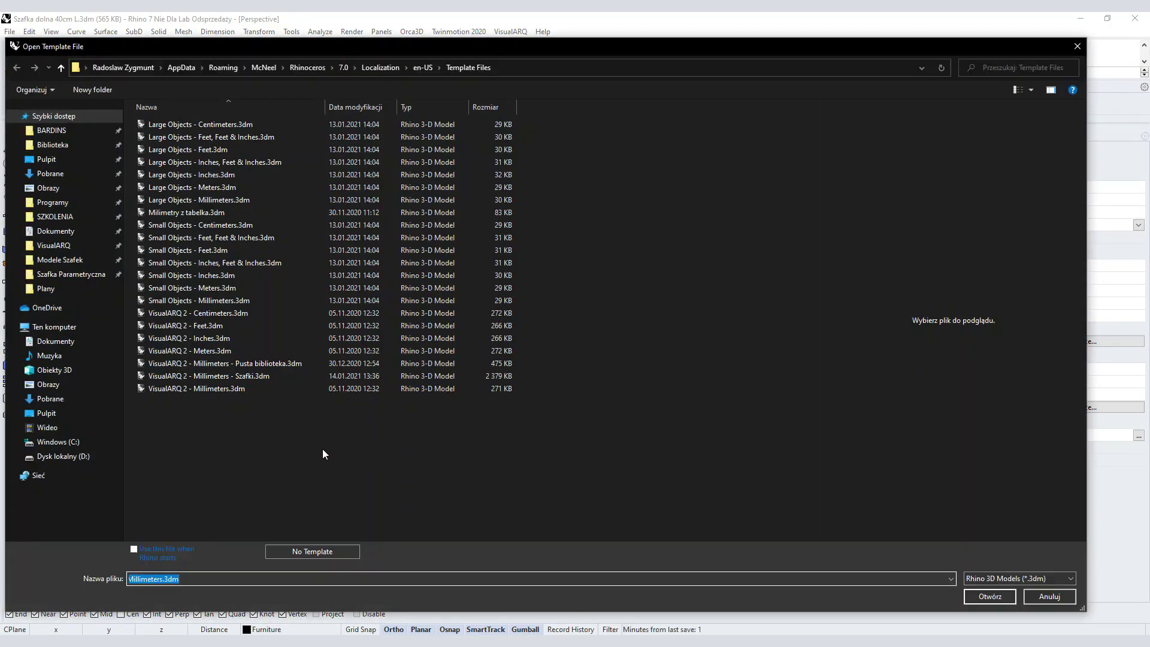
left_click(245, 365)
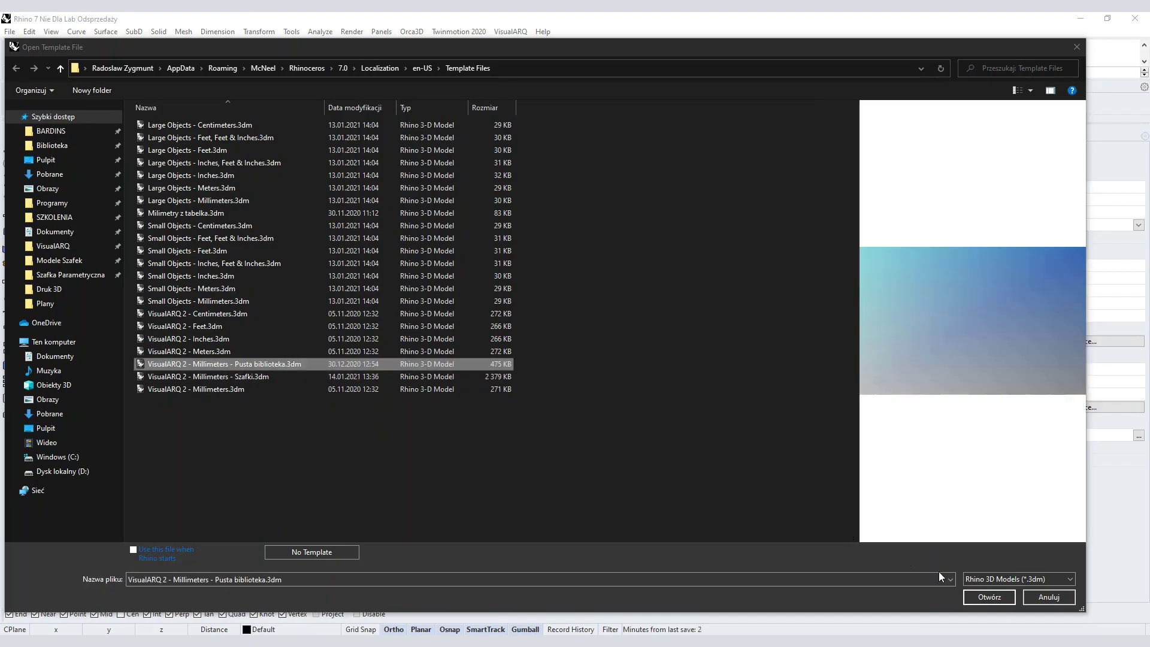
left_click(990, 596)
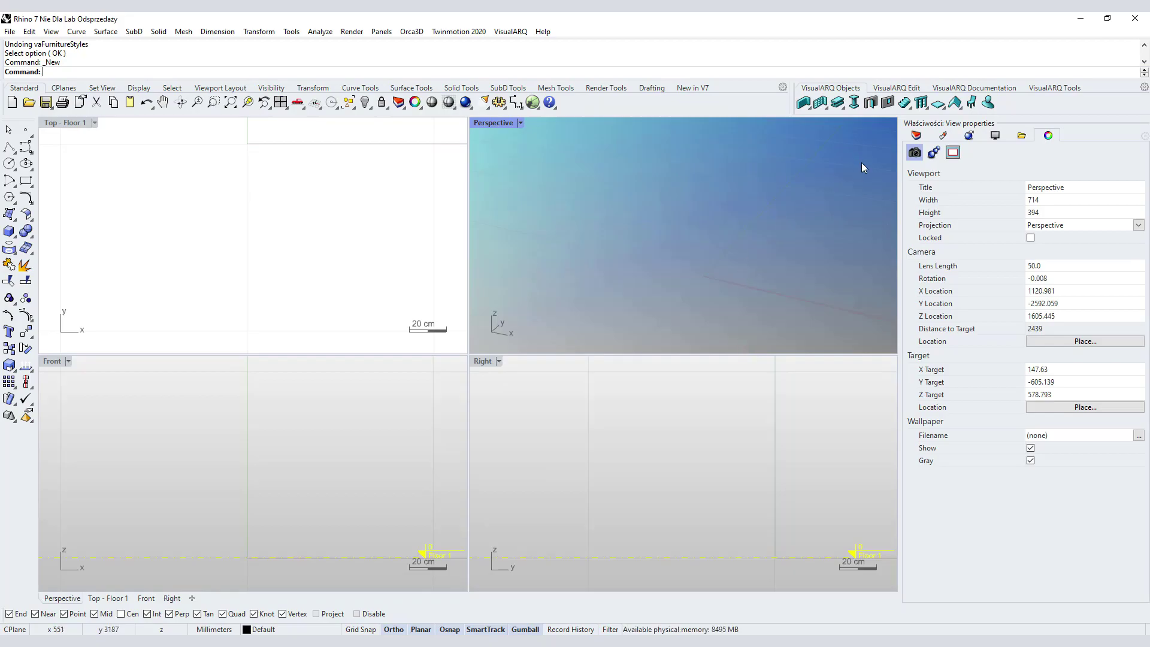
- Add a new non-Grasshopper furniture style to the VisualARQ furniture styles
right_click(972, 107)
left_click(433, 200)
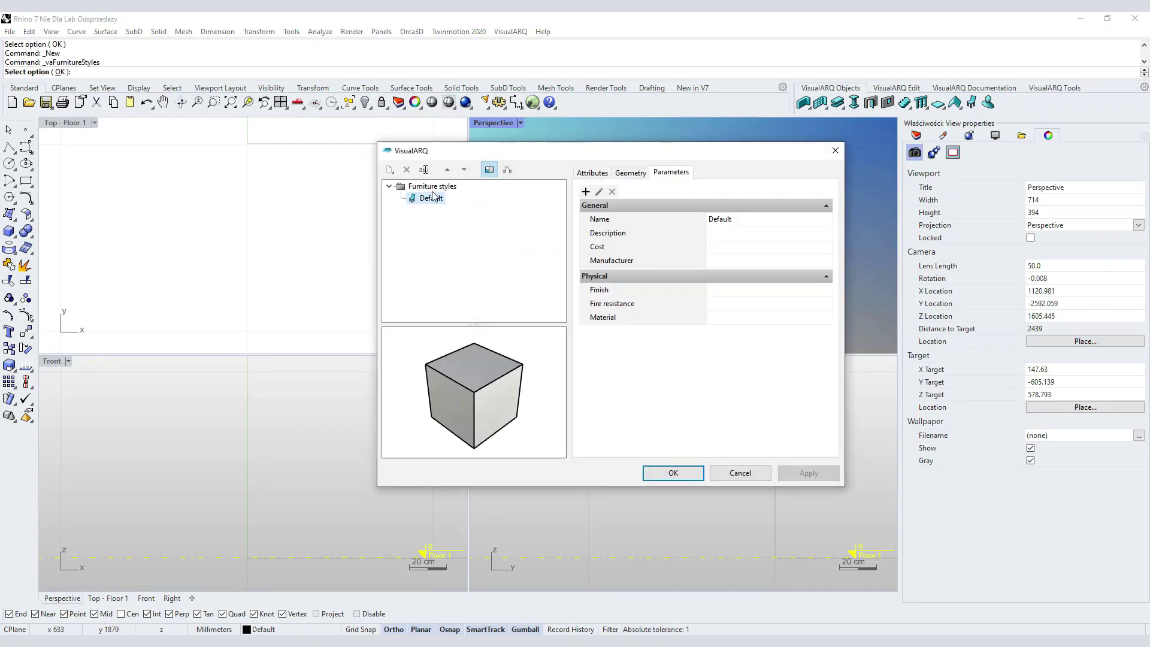
left_click(432, 187)
left_click(639, 441)
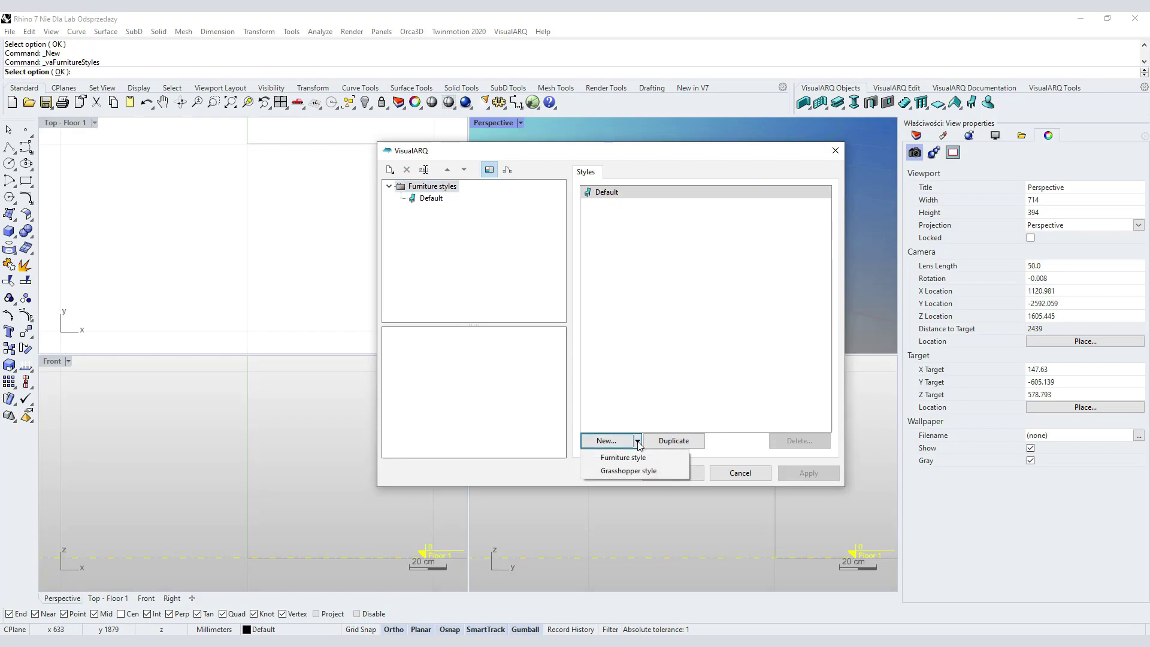
left_click(622, 457)
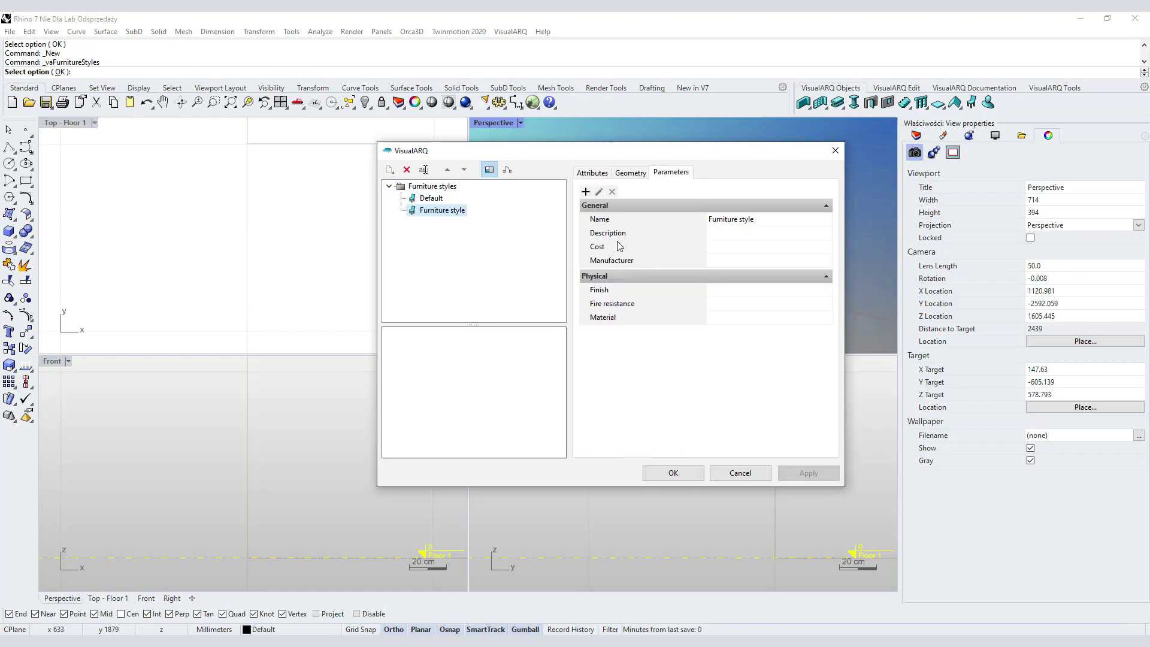
- Load Szafka dolna 40cm L.3dm from the Modele Szafek folder as the new style's model geometry
left_click(631, 172)
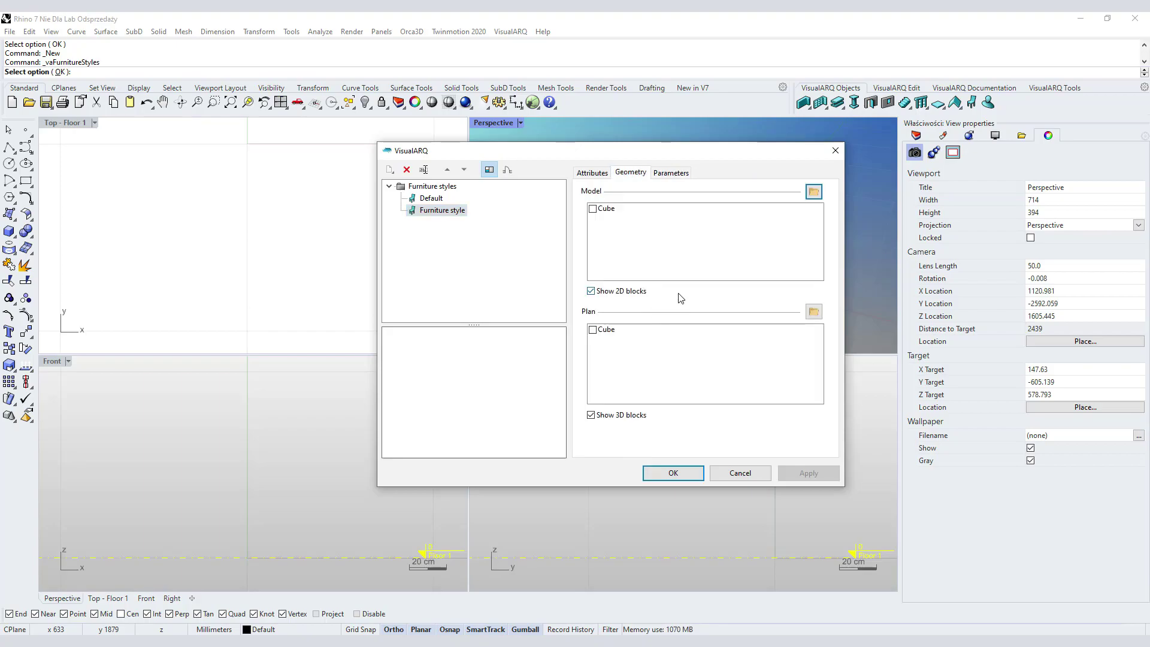
left_click(813, 191)
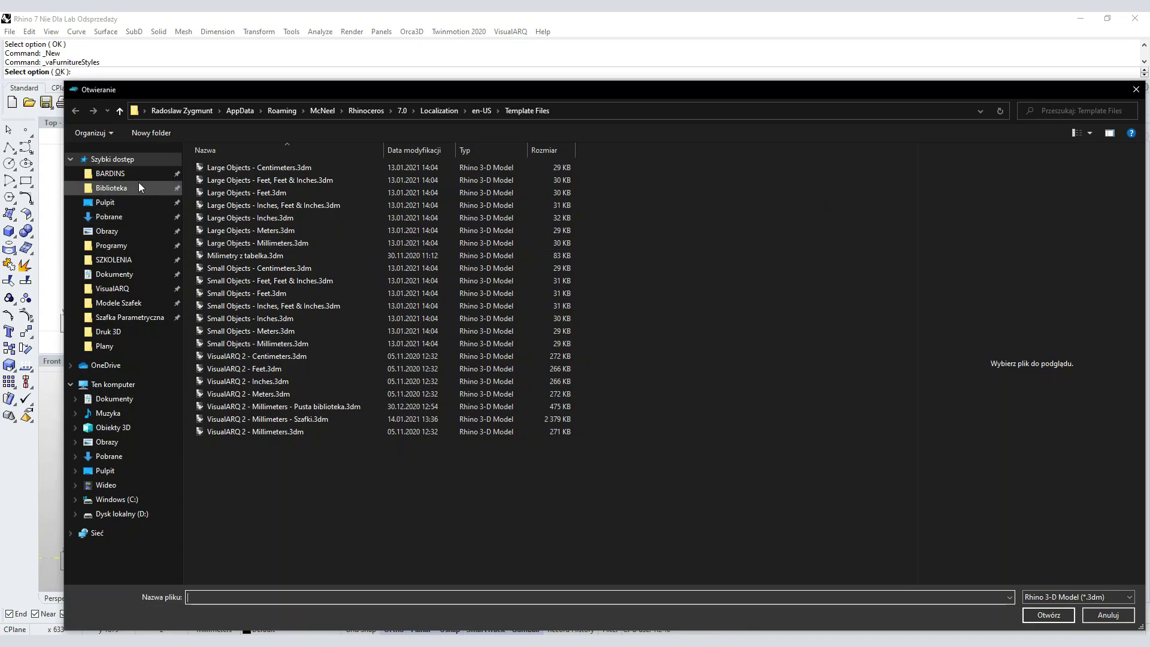
left_click(138, 302)
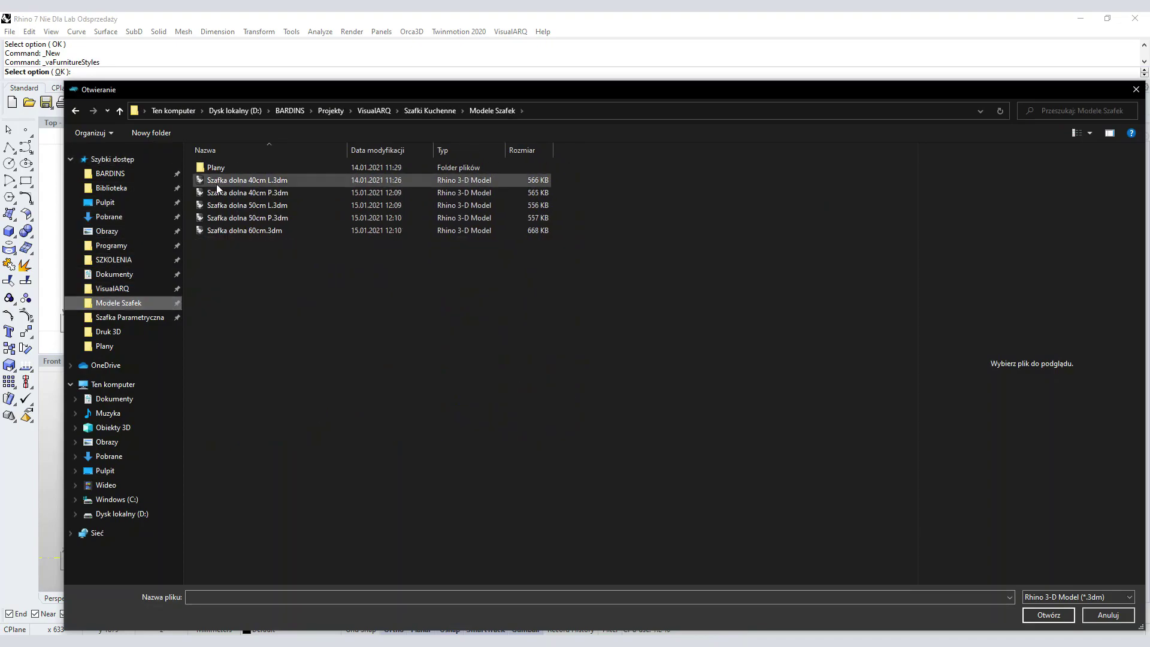
left_click(220, 181)
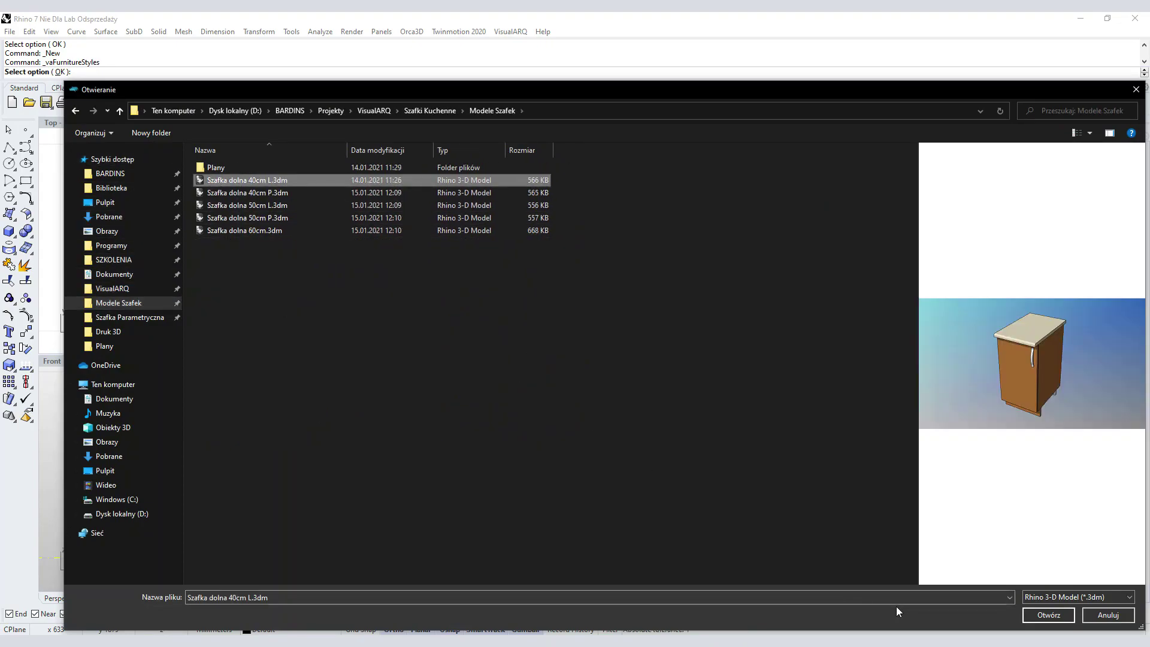
left_click(1050, 614)
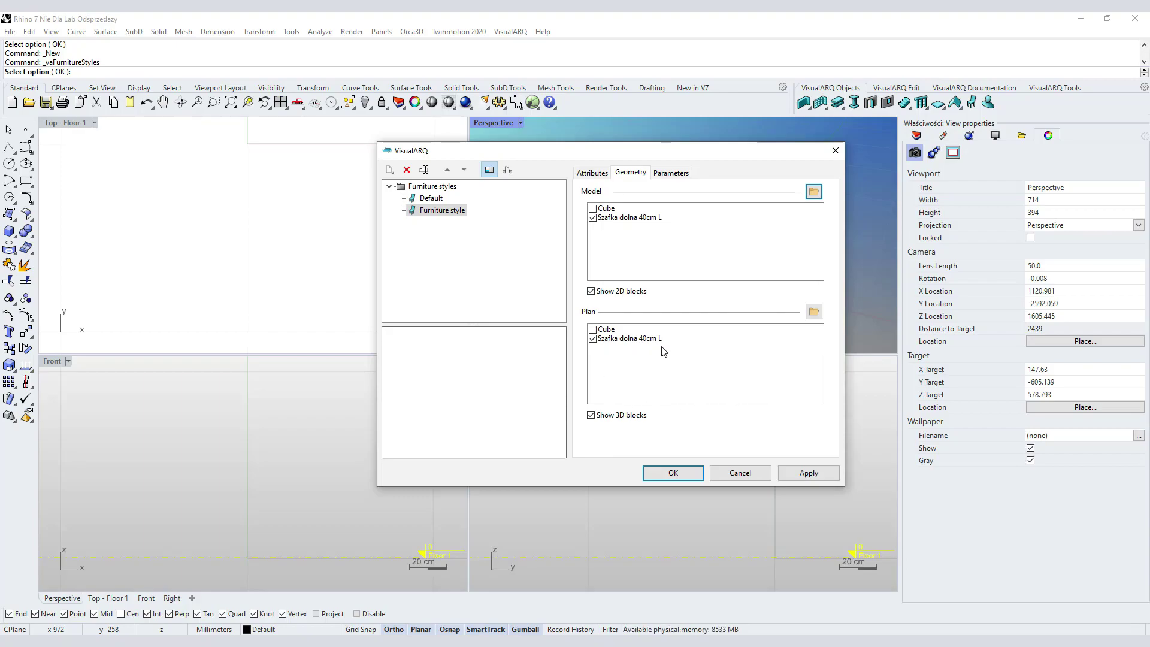
- Exclude the 3D cabinet block from the style's plan geometry and load Szafka dolna 40cm L_plan.3dm from the Plany folder instead
left_click(593, 339)
left_click(814, 313)
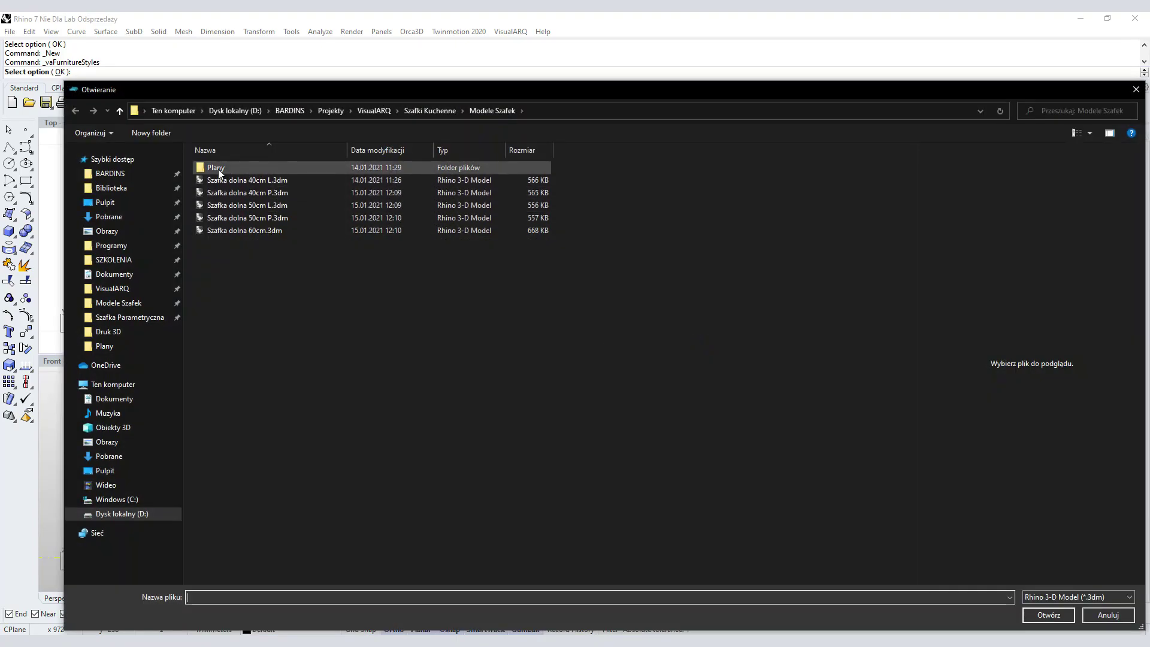
double_click(218, 168)
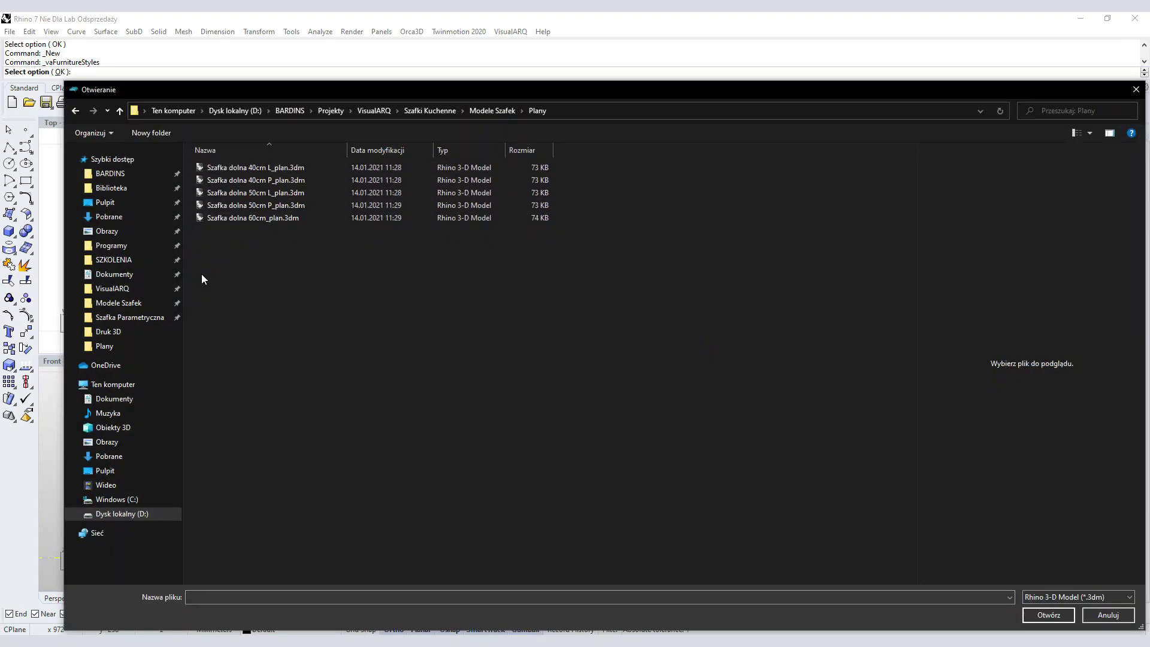
left_click(257, 169)
left_click(1037, 615)
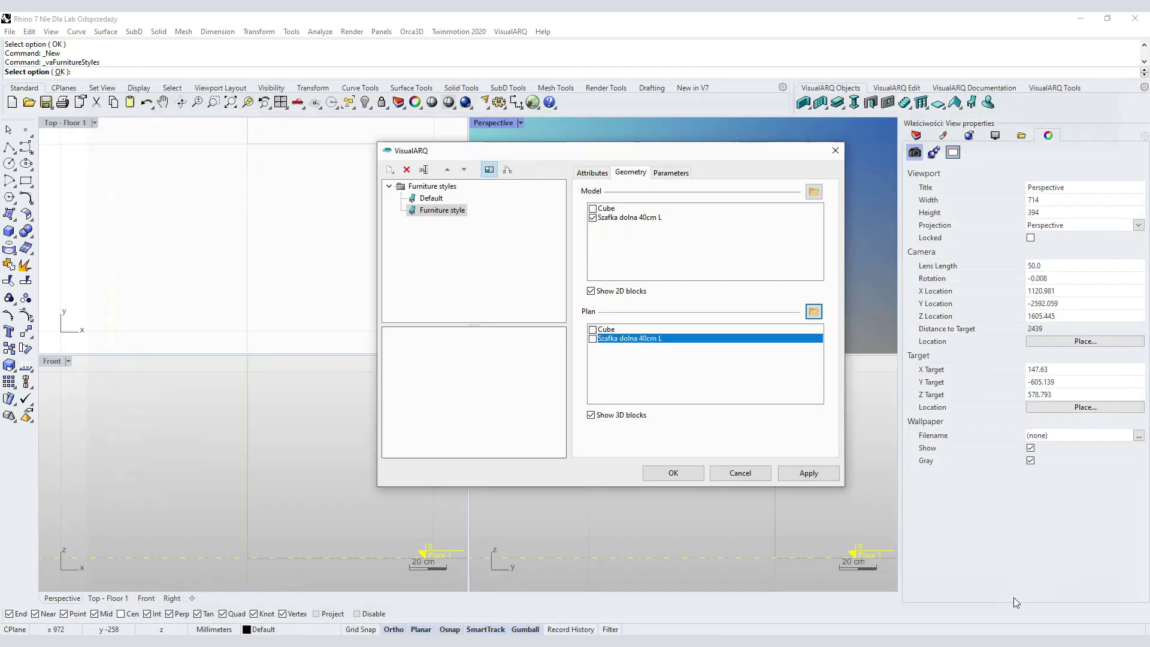
- Name the furniture style "Szafka 40cm Lewa" and apply the style changes without adding a custom parameter
left_click(672, 174)
left_click(766, 221)
key("ctrl+a")
type("S")
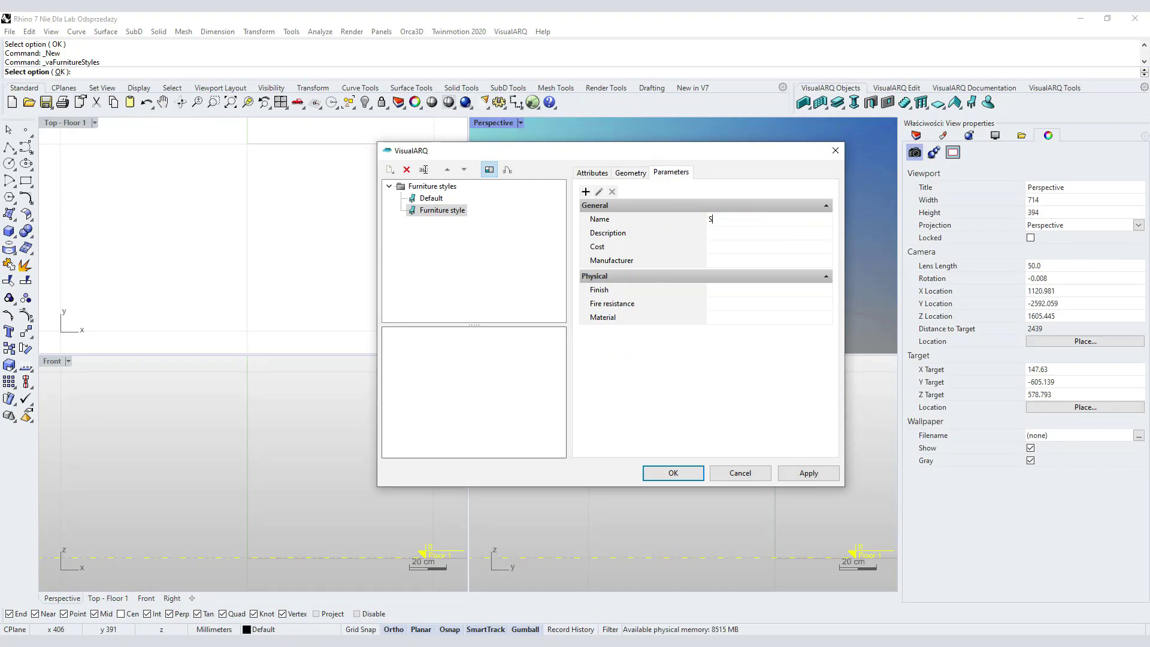
type("zafka ")
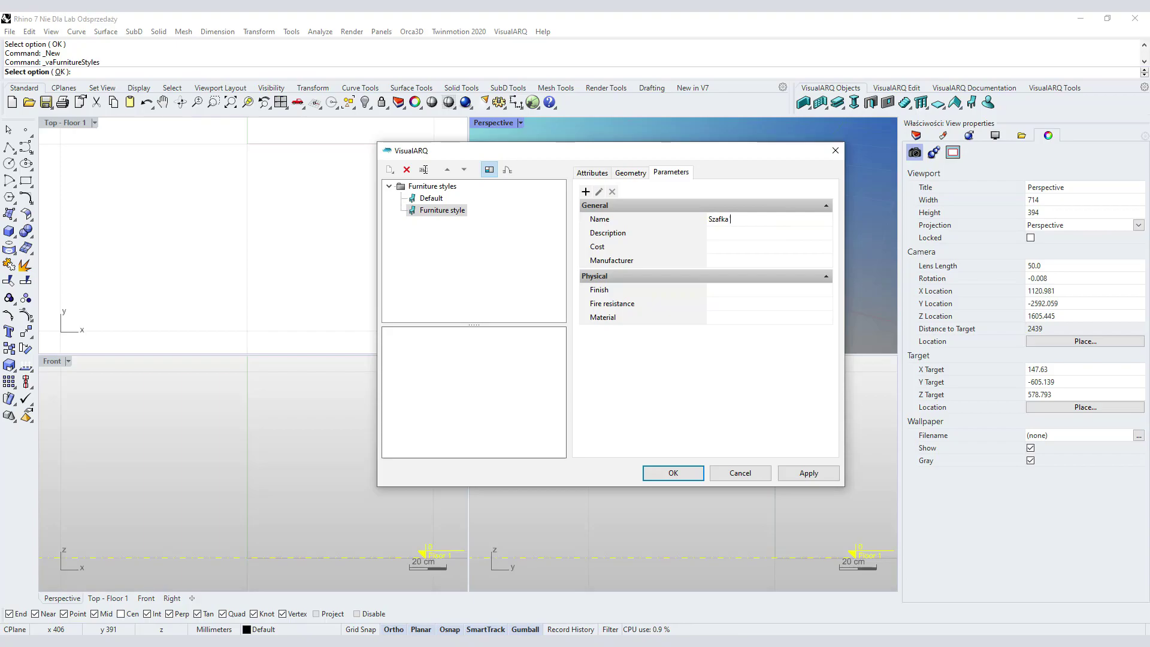
type("40cm Lewa")
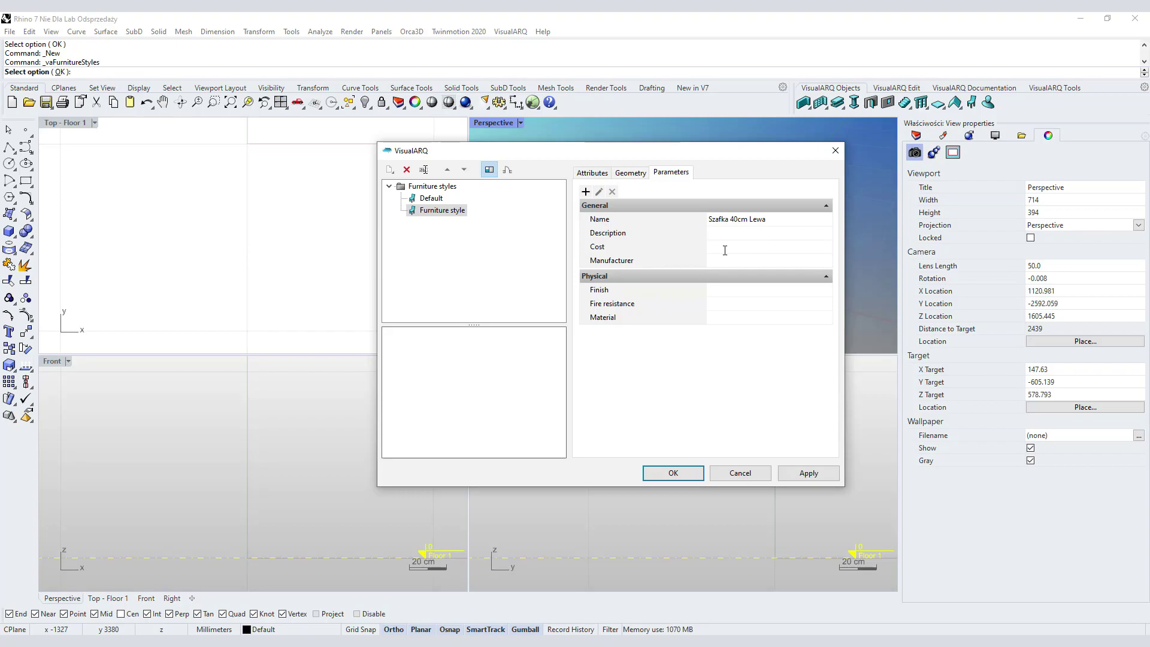
left_click(585, 192)
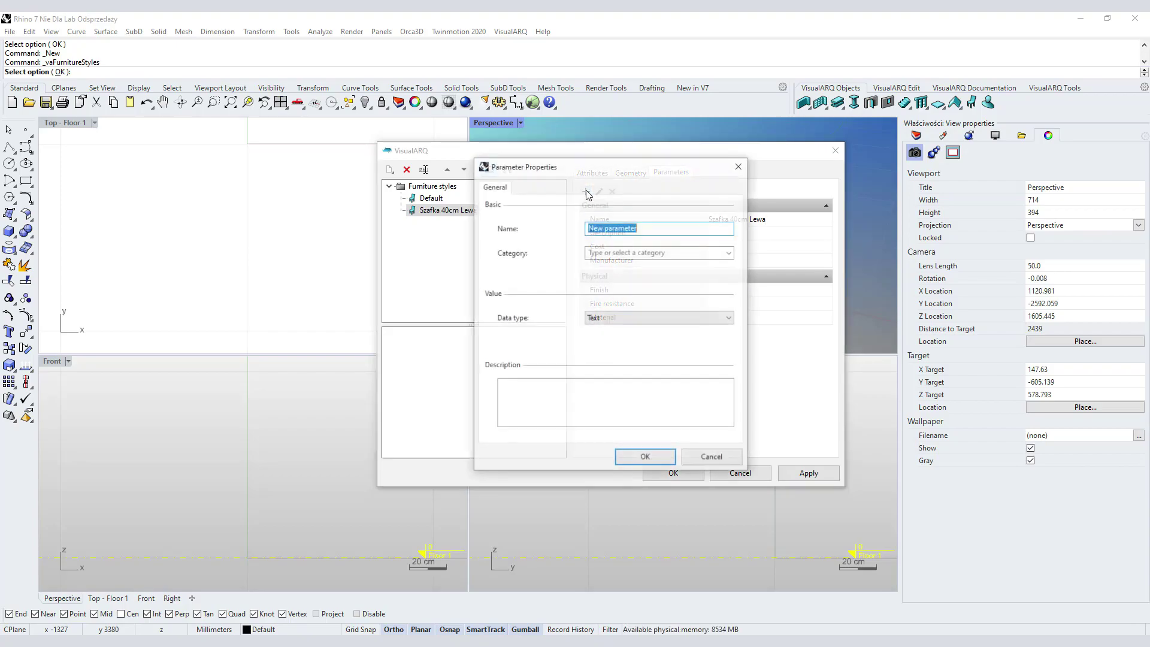
left_click(710, 459)
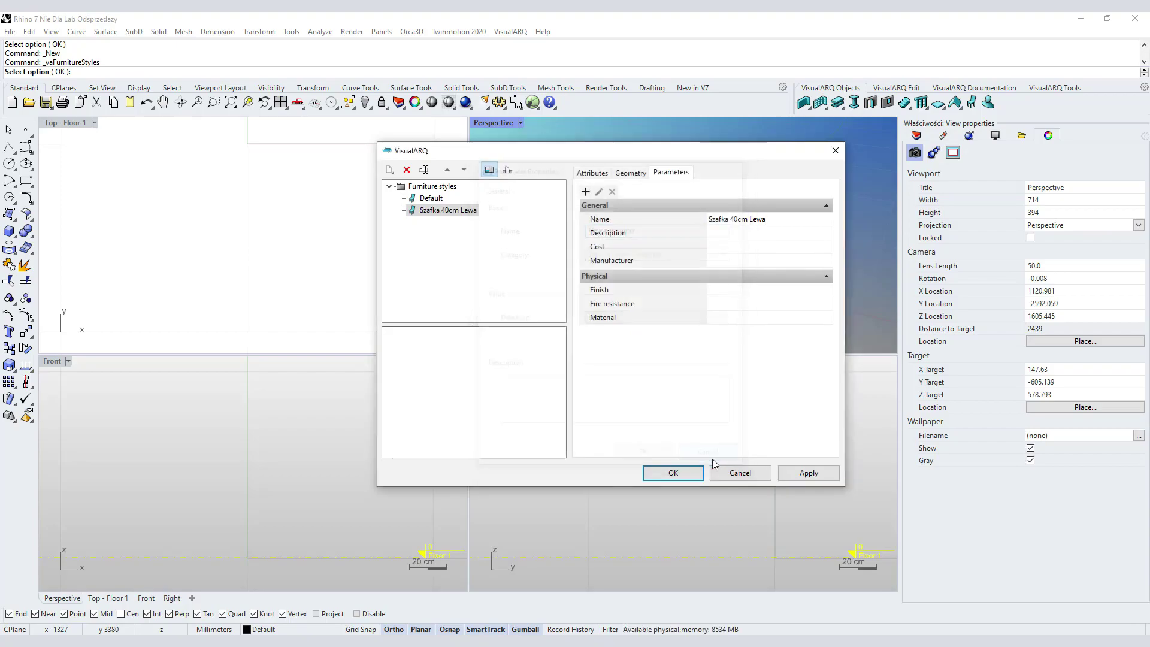
left_click(814, 474)
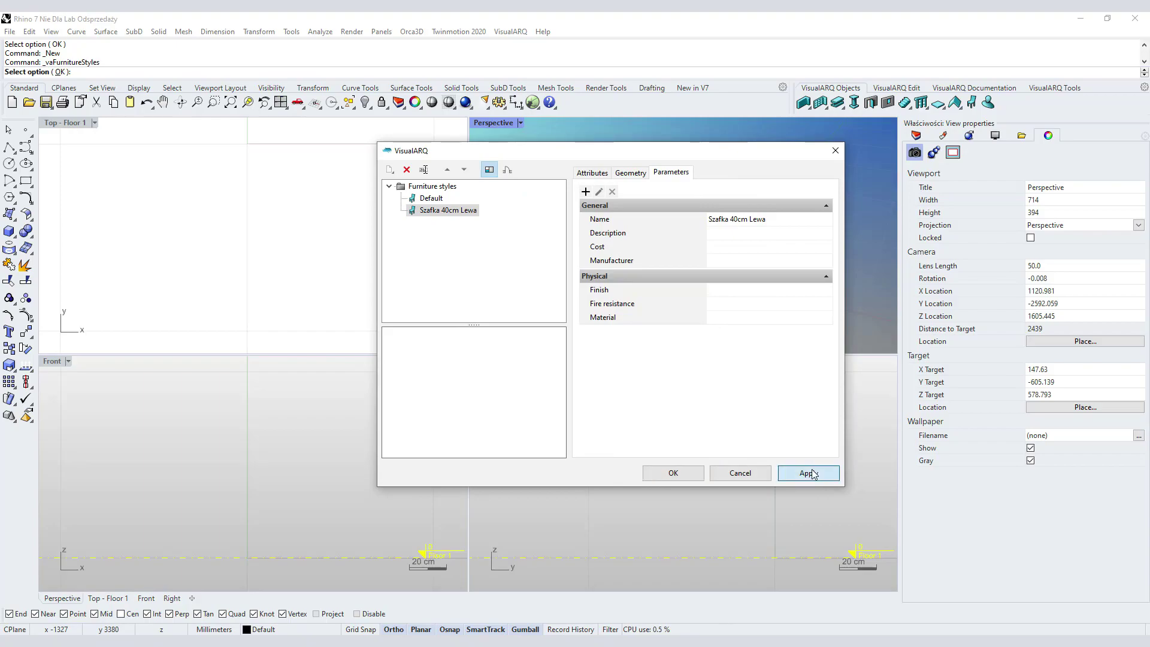
- Review the Szafka 40cm Lewa style's attributes and its previews in both 3D model and 2D plan representation
left_click(592, 172)
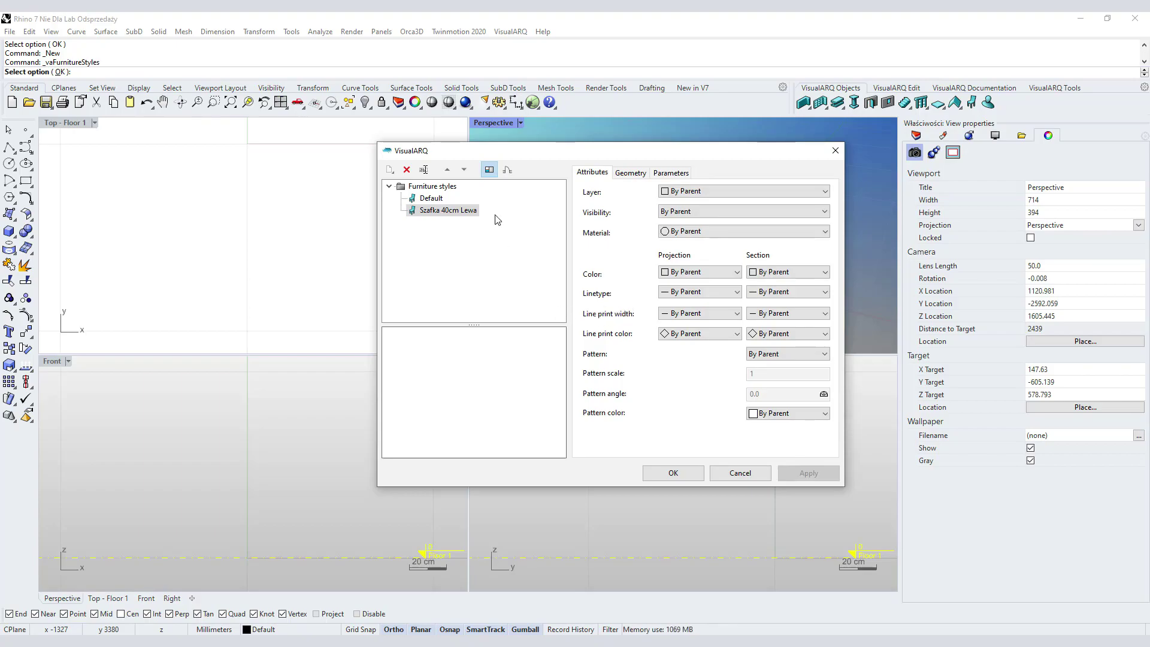
left_click(431, 200)
left_click(438, 212)
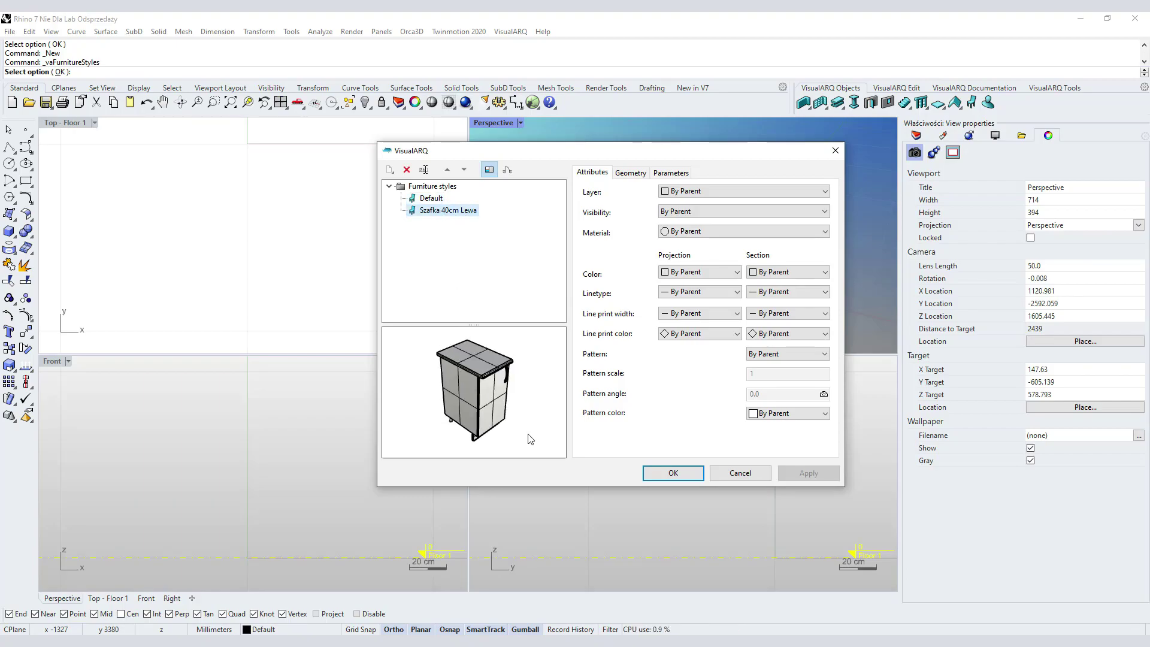
left_click(508, 170)
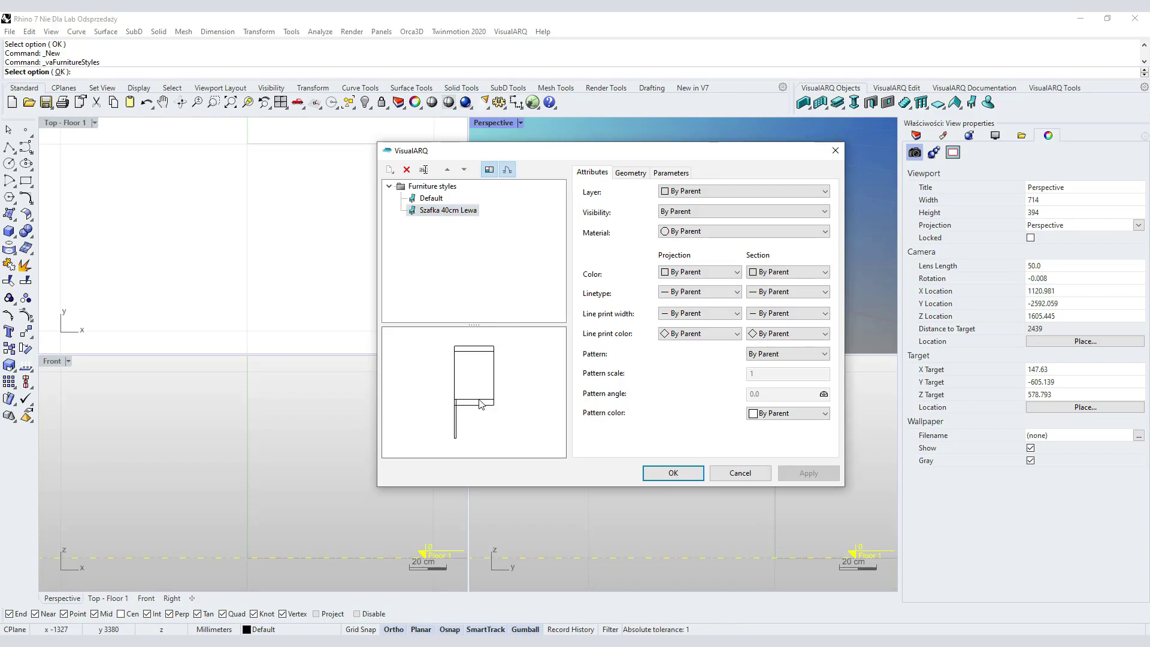
left_click(508, 170)
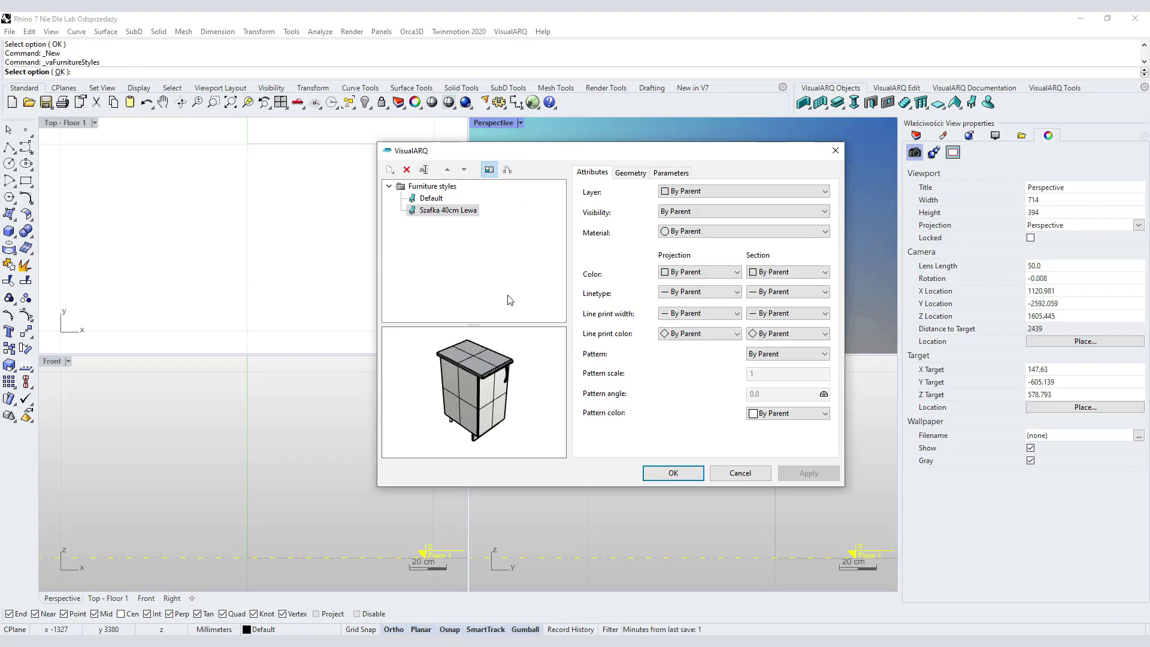
- Close the styles and insert one Szafka 40cm Lewa furniture object at the origin (0), rotated so its door faces the front view
left_click(674, 476)
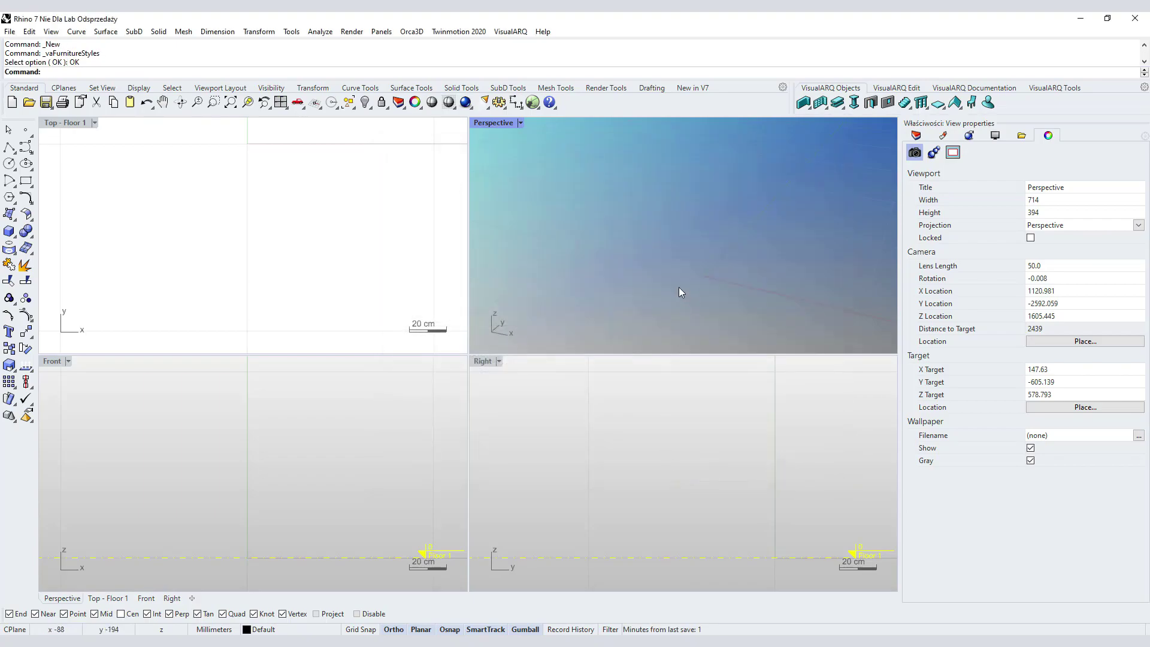
left_click(972, 103)
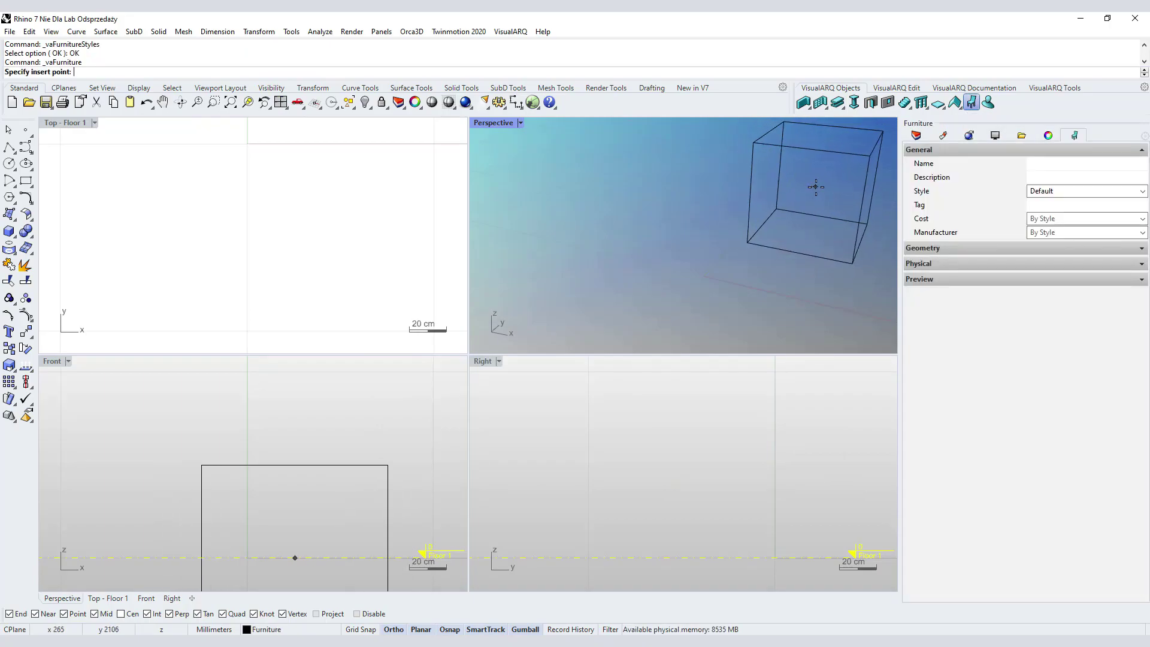
left_click(1143, 192)
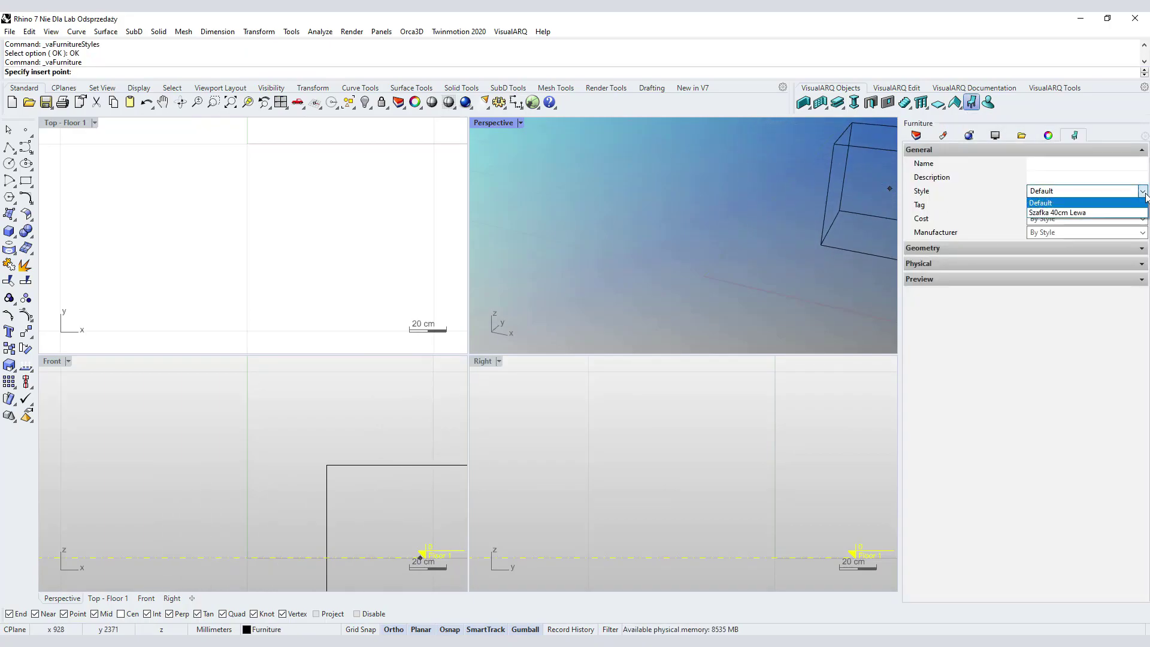
left_click(1074, 212)
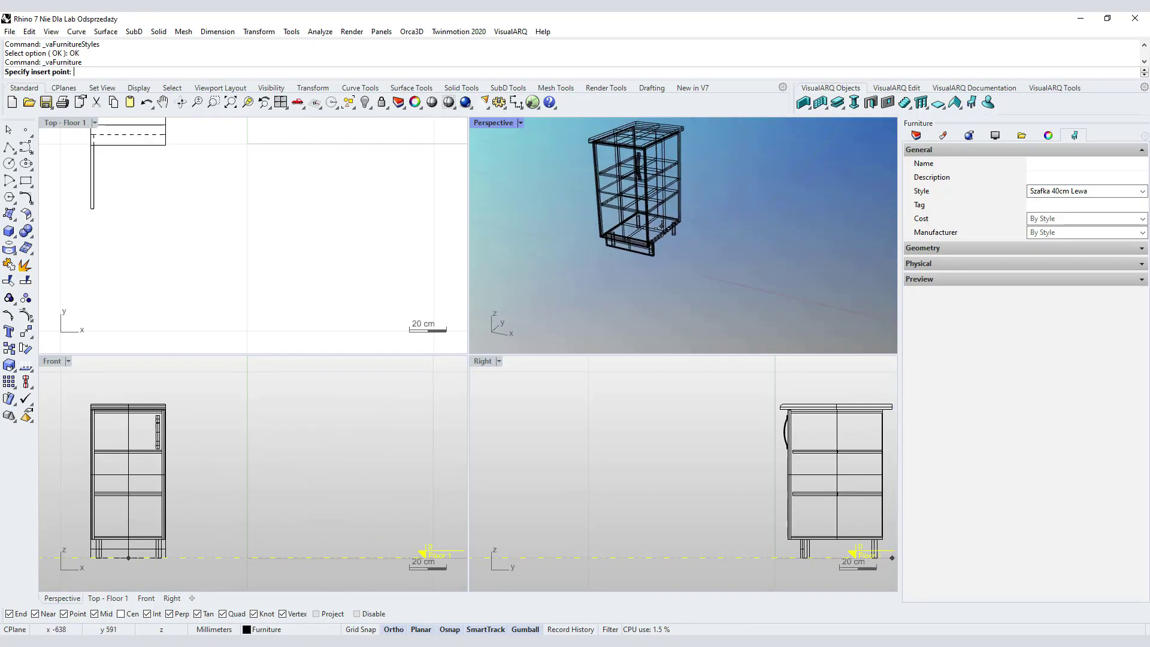
type("0")
key("Return")
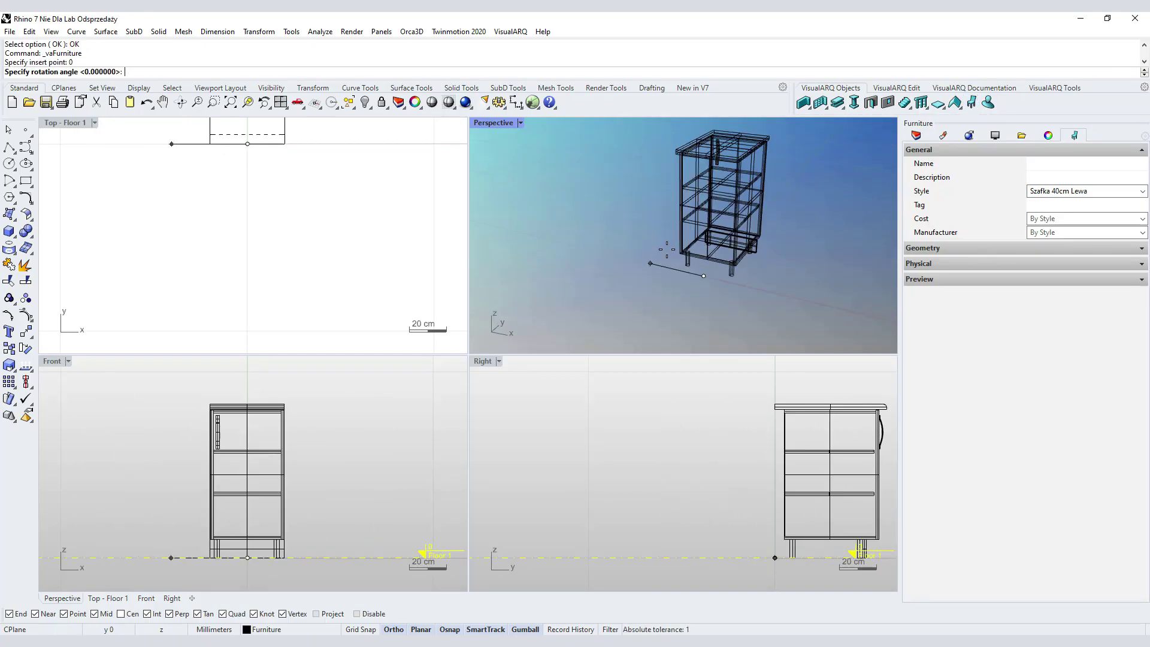
left_click(785, 294, "shift")
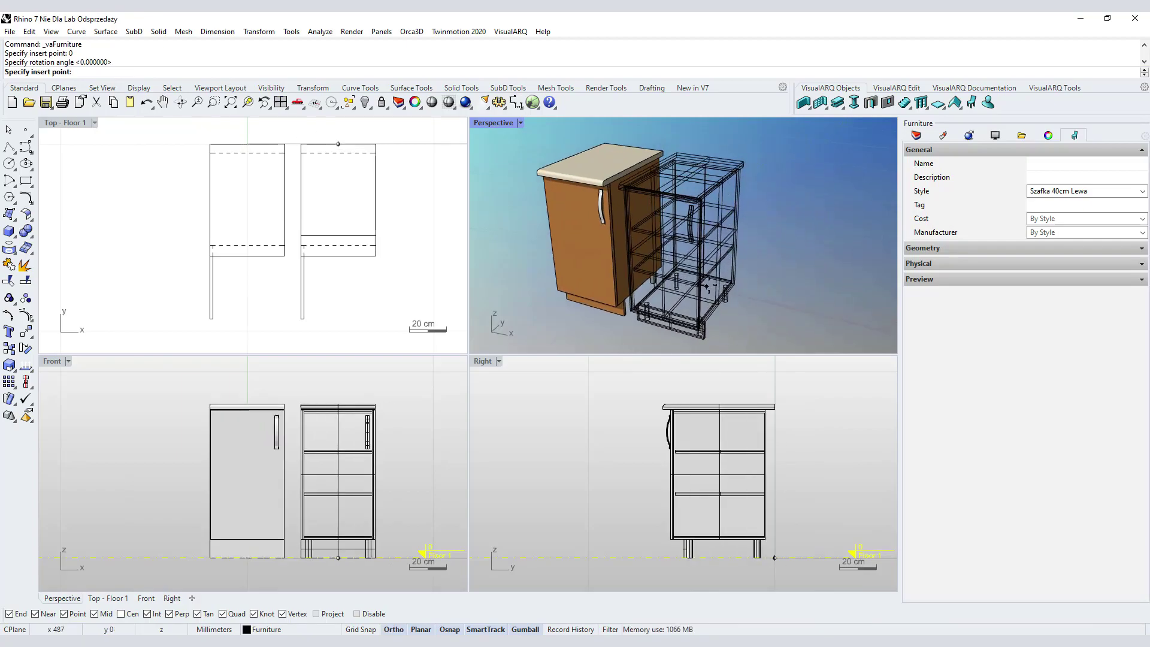
key("Escape")
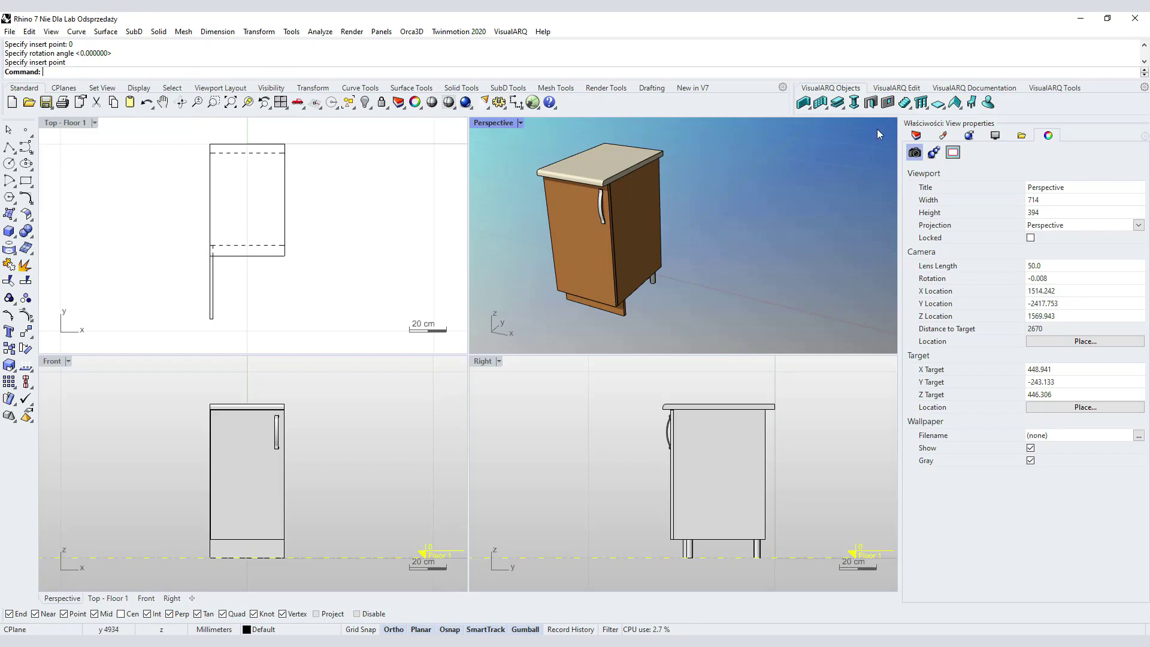
- Duplicate the Szafka 40cm Lewa furniture style
right_click(971, 105)
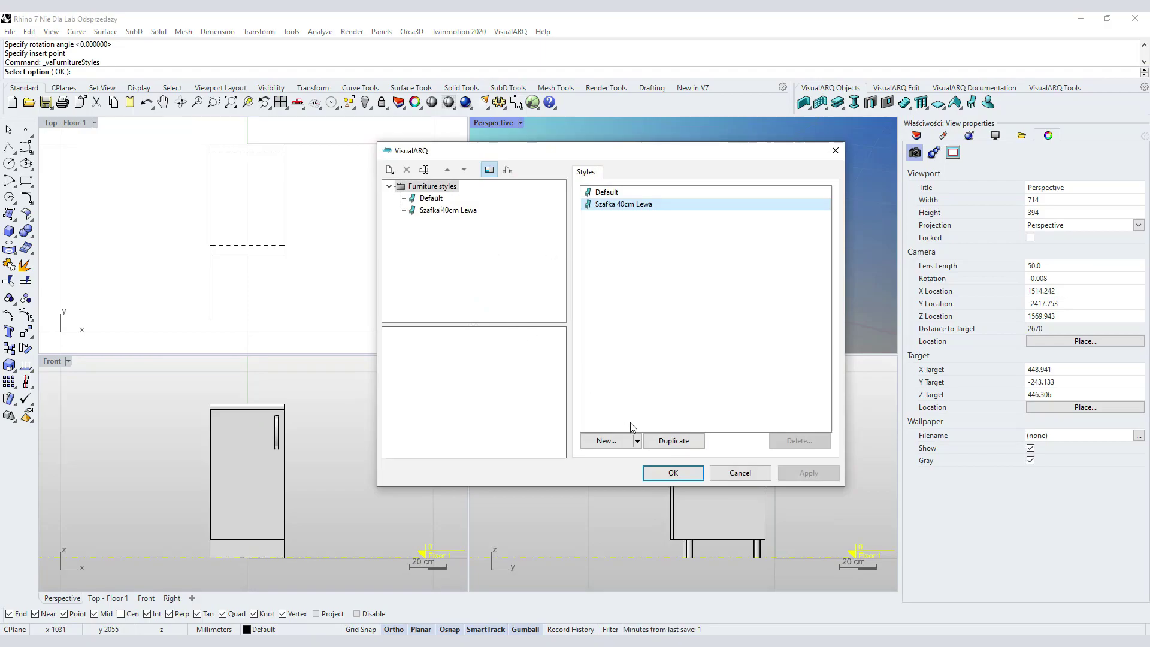
left_click(609, 442)
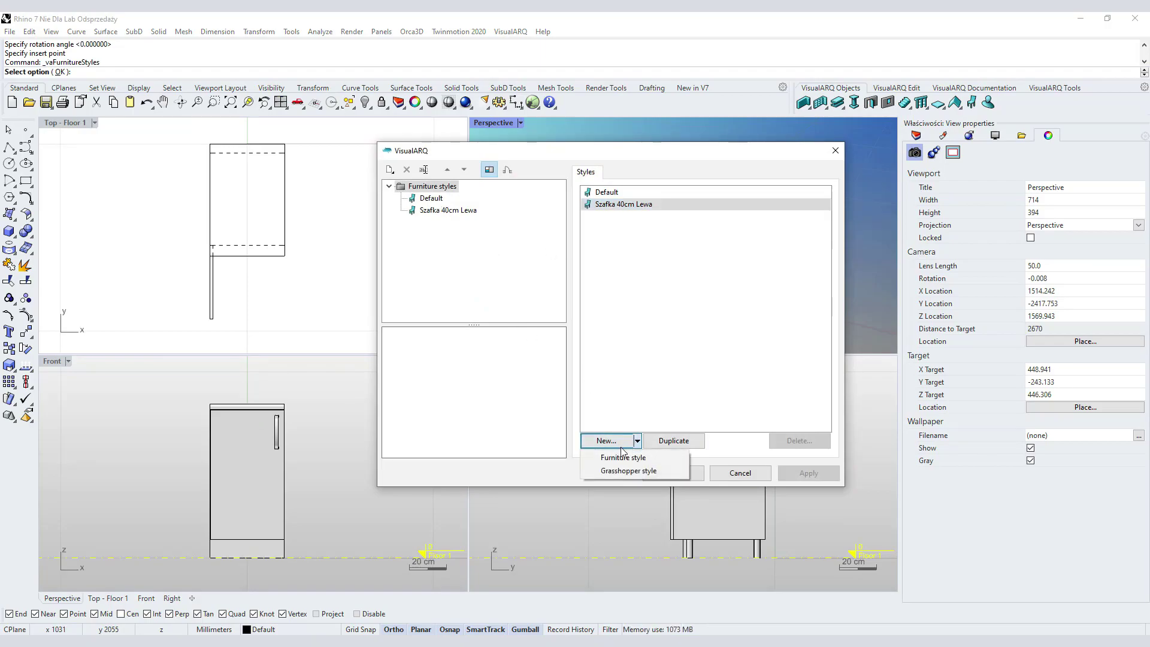
left_click(433, 211)
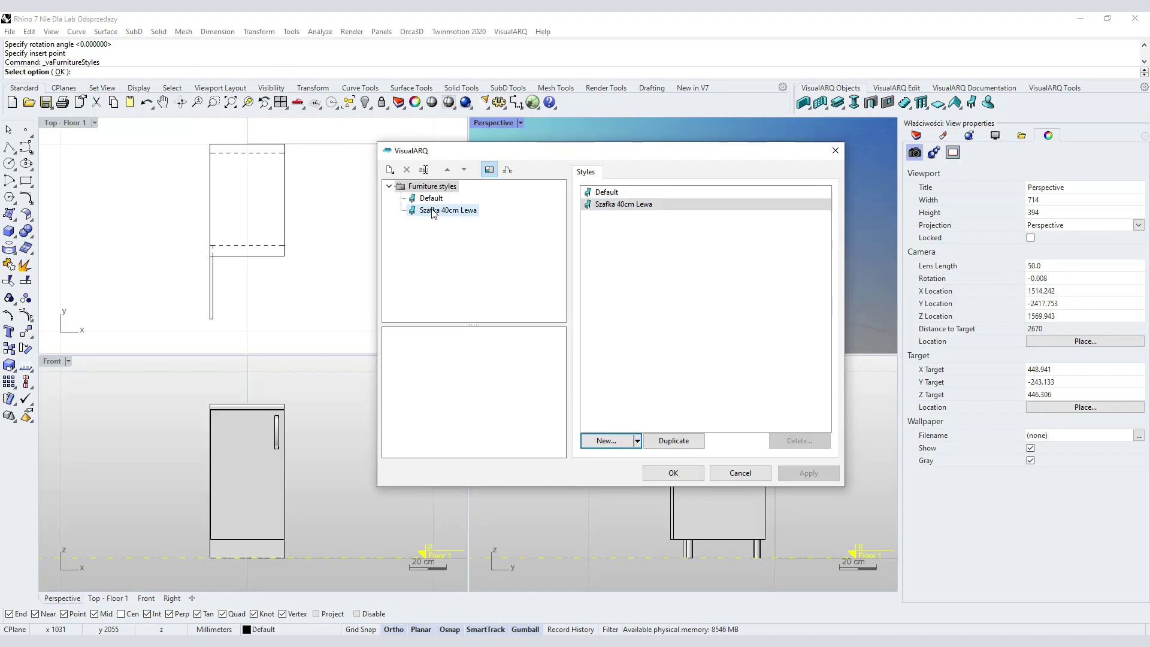
right_click(433, 211)
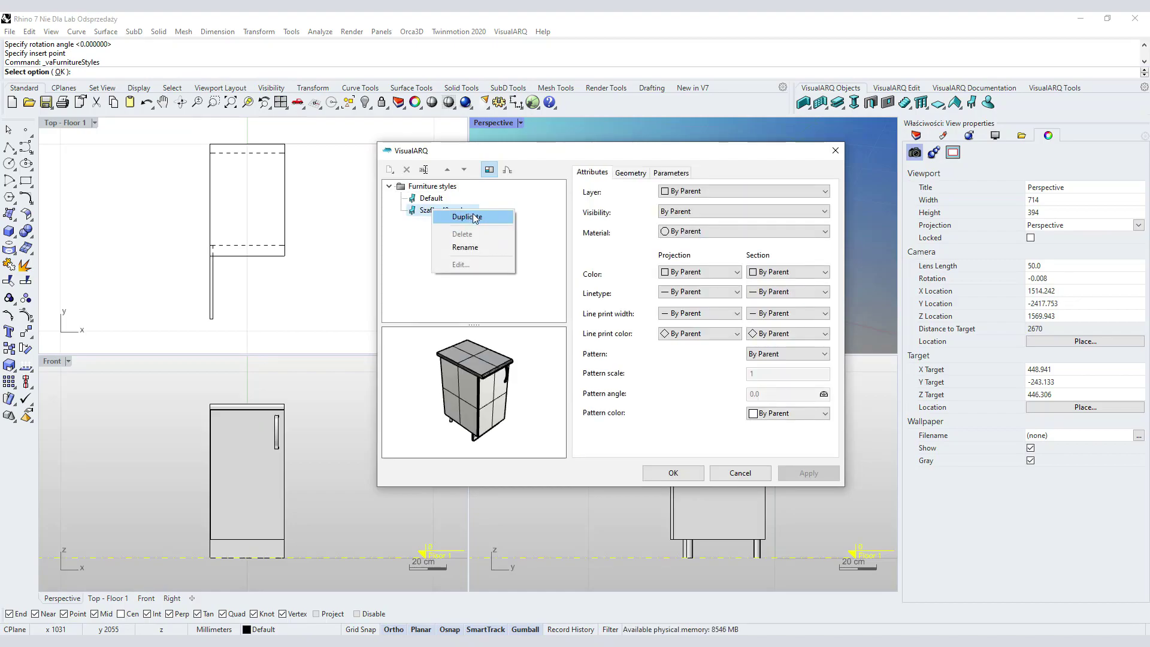
left_click(473, 218)
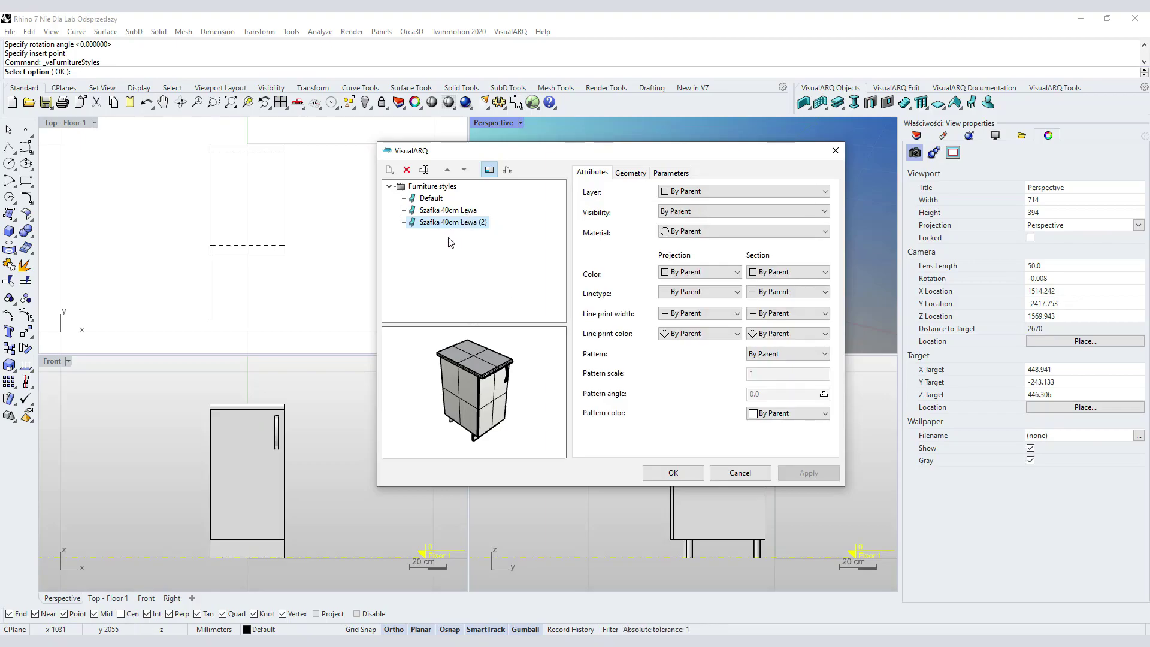
- Try to load Szafka dolna 50cm L_plan.3dm as the duplicated style's model geometry
left_click(631, 174)
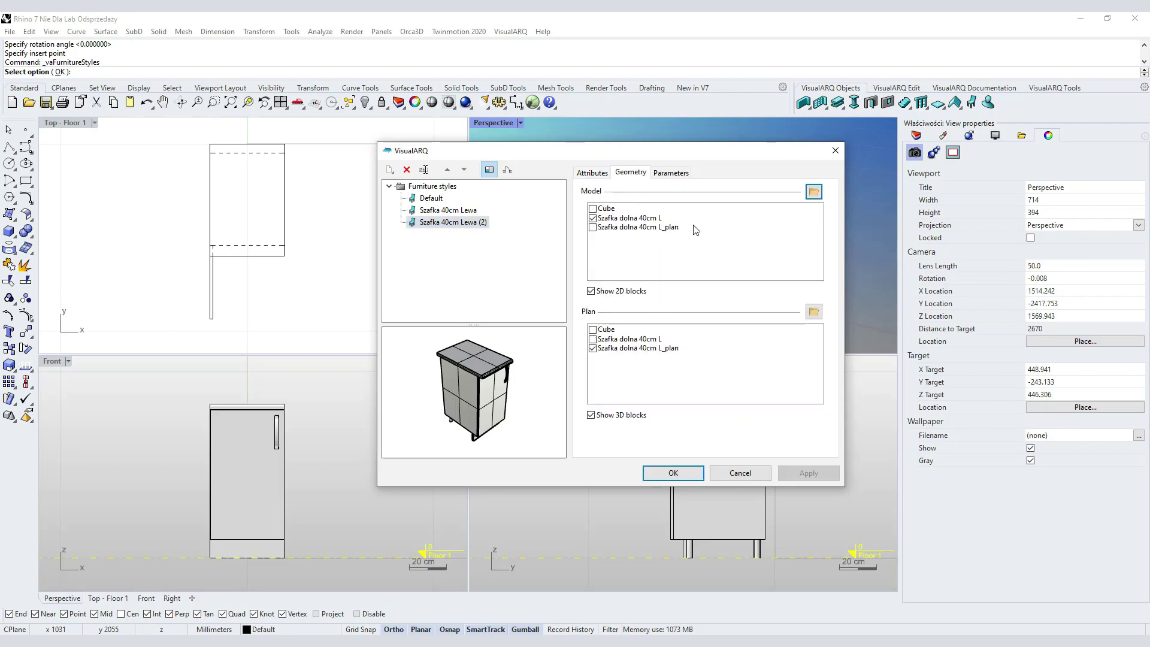
left_click(814, 192)
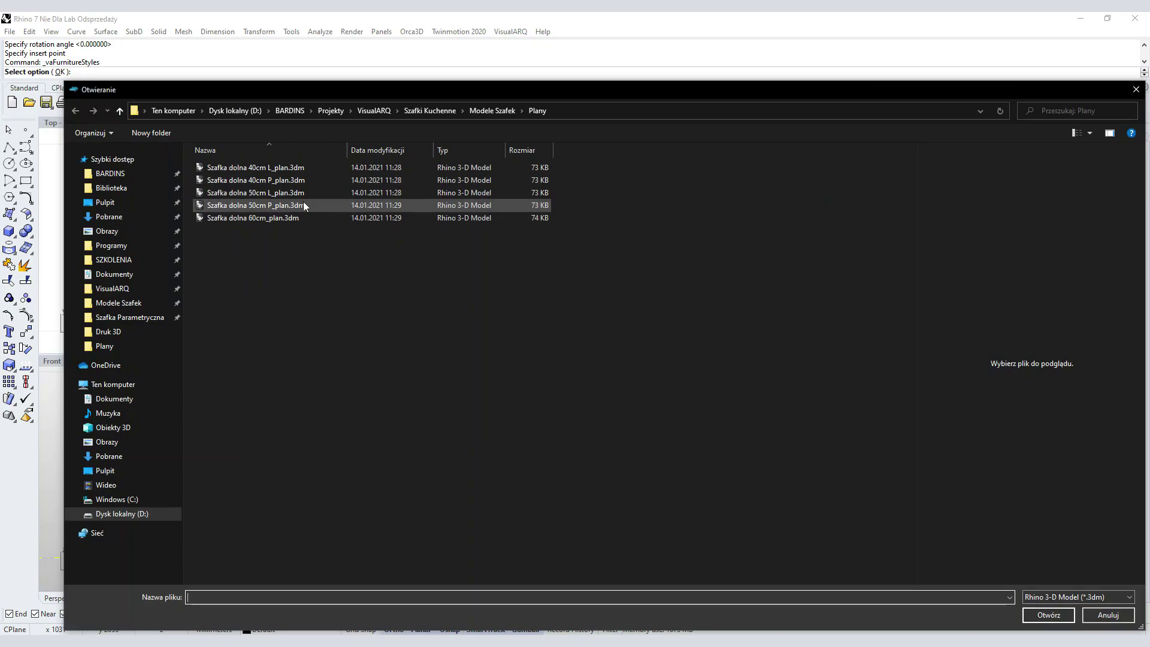
left_click(239, 193)
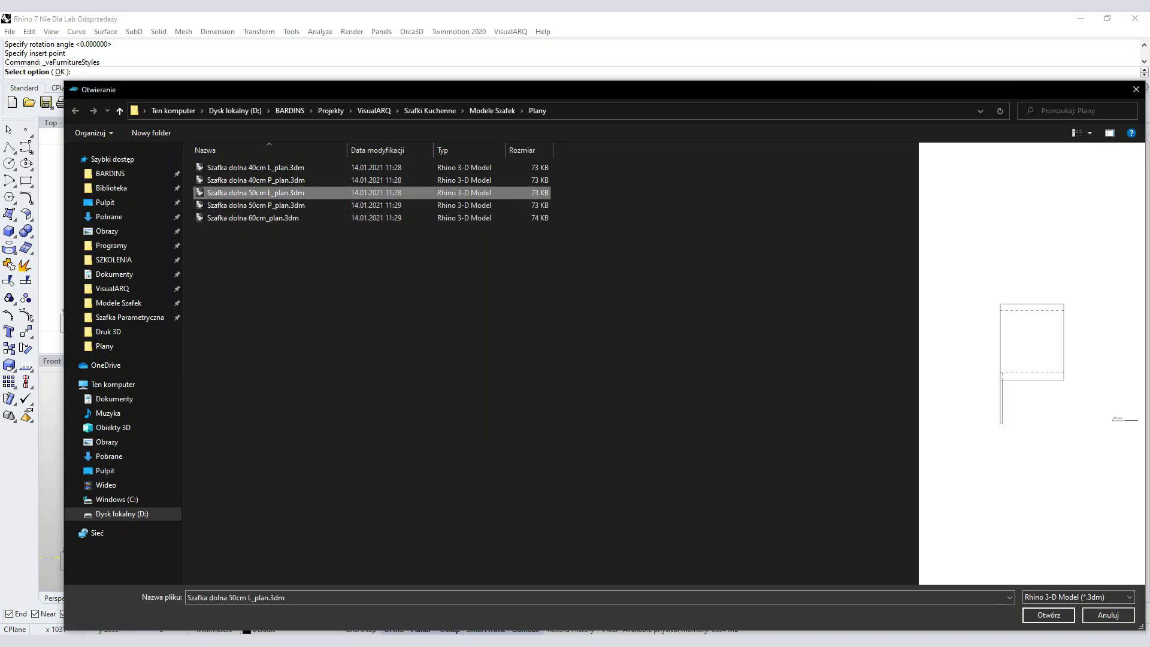
left_click(1054, 617)
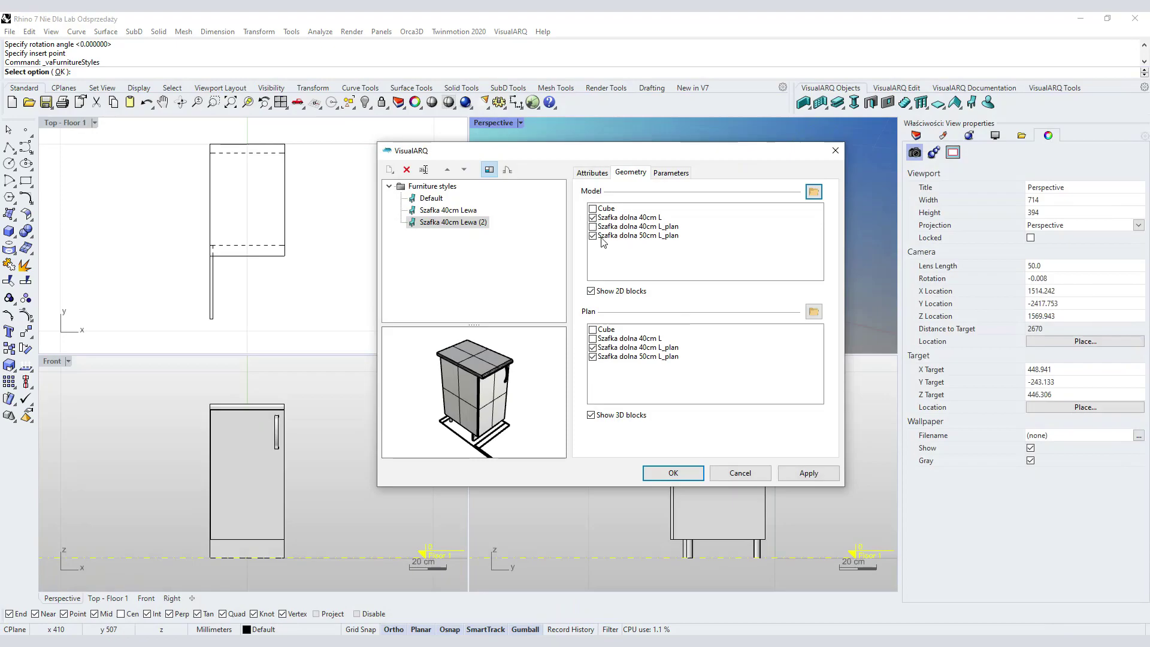
- Exclude the 40cm L and 50cm L_plan blocks from the duplicate's model geometry and load Szafka dolna 50cm L.3dm from Modele Szafek instead
left_click(593, 218)
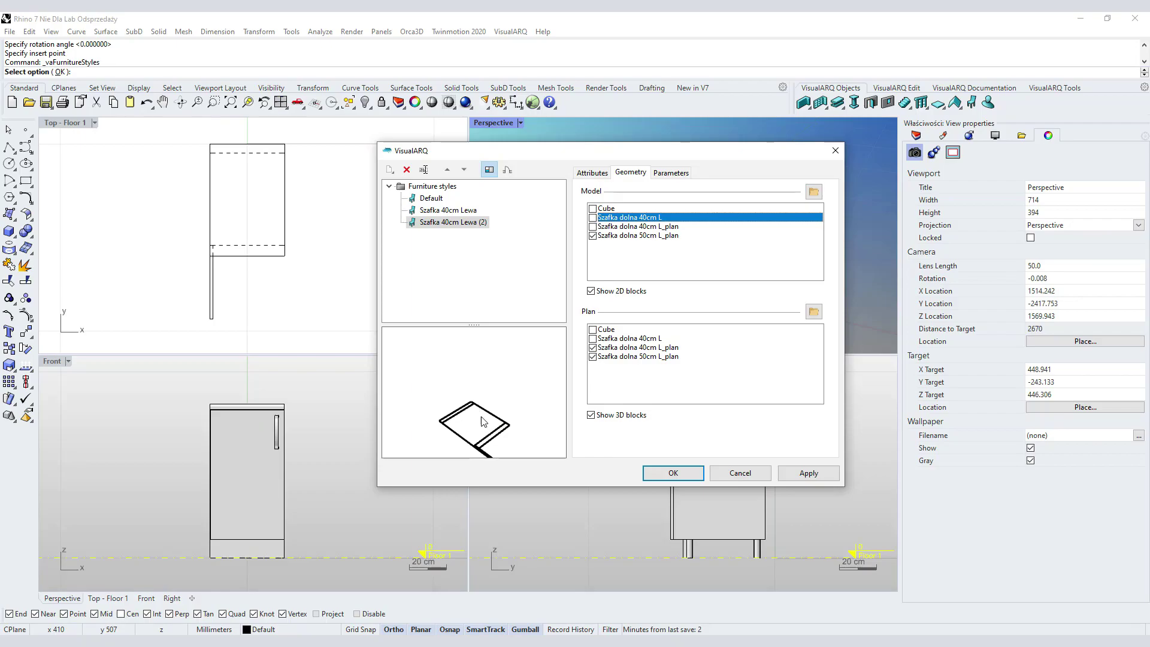
left_click(594, 237)
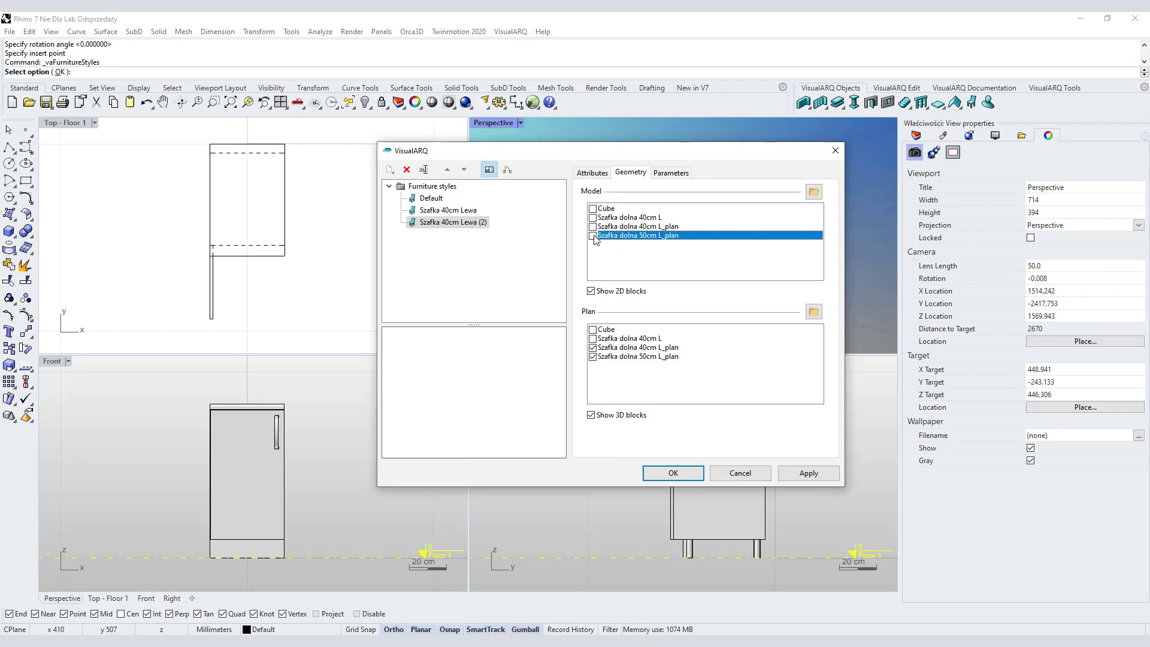
left_click(814, 193)
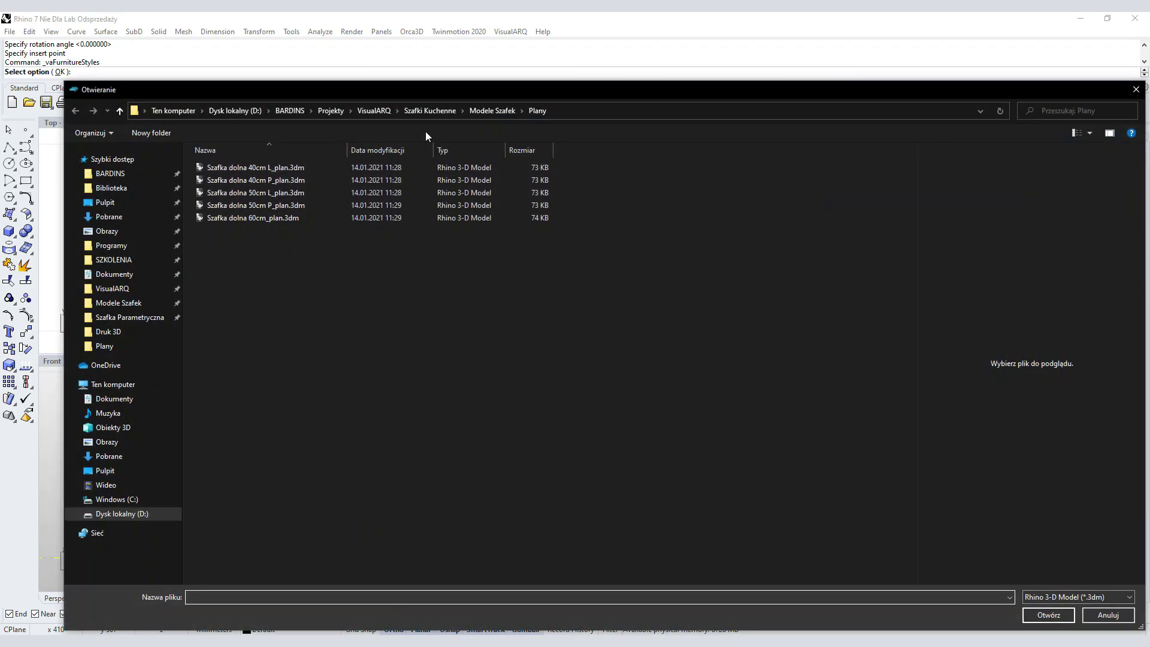
left_click(488, 108)
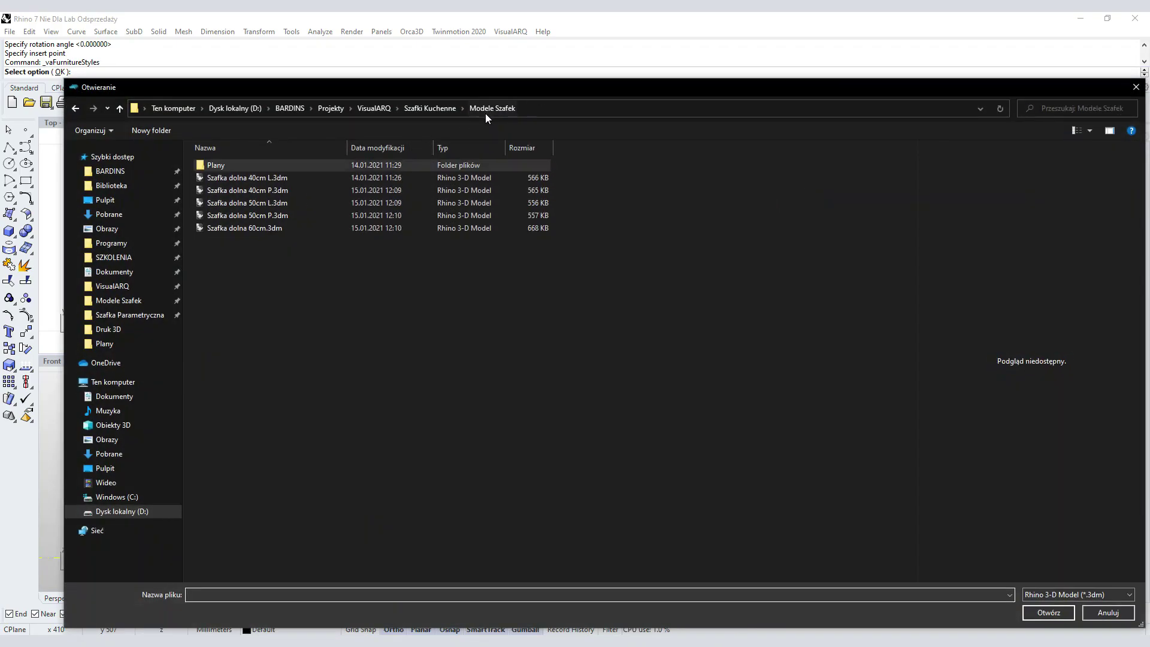
left_click(263, 205)
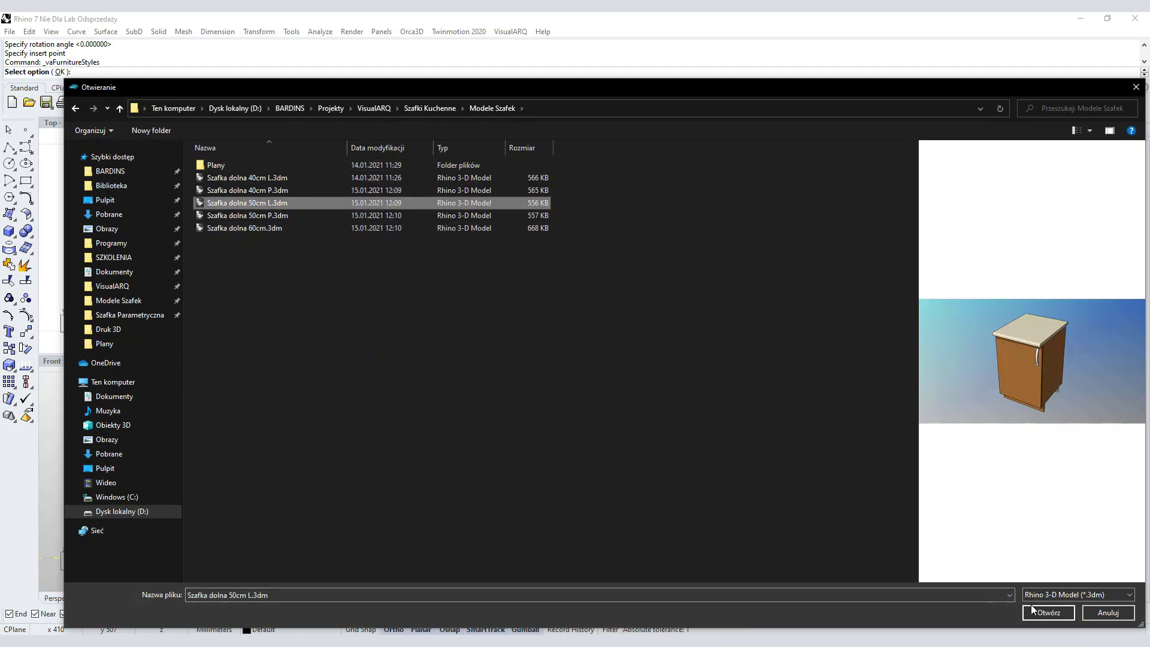
left_click(1037, 612)
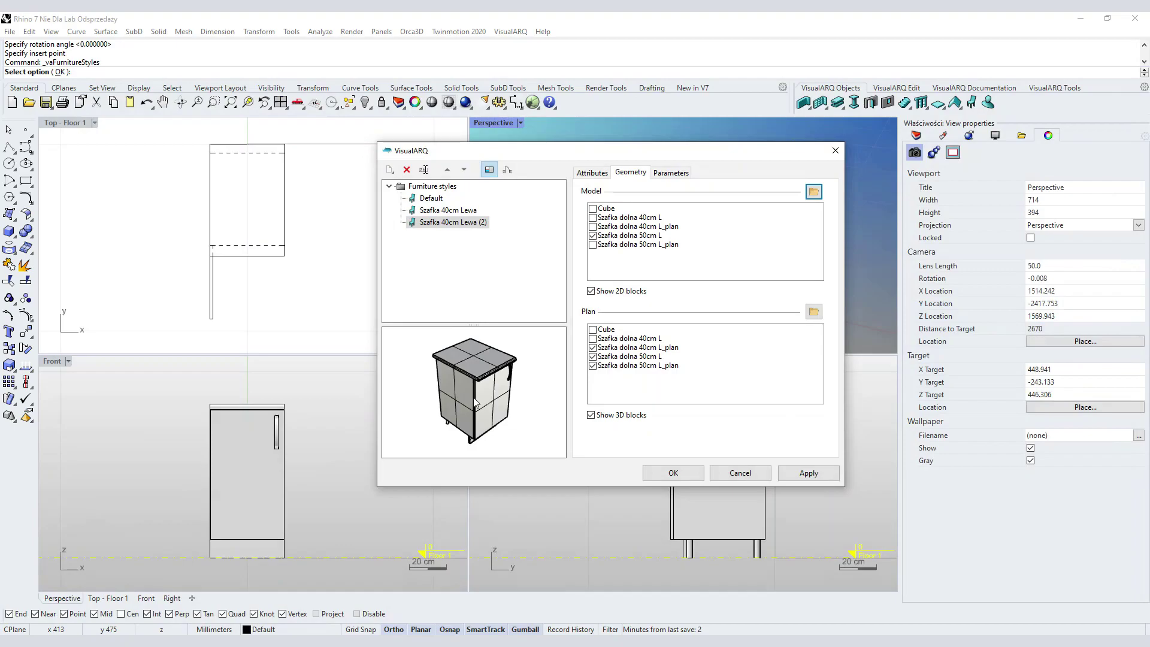
- Exclude all cabinet blocks from the duplicate's plan geometry and load Szafka dolna 50cm L_plan.3dm from the Plany folder
left_click(593, 347)
left_click(593, 357)
left_click(593, 365)
left_click(814, 311)
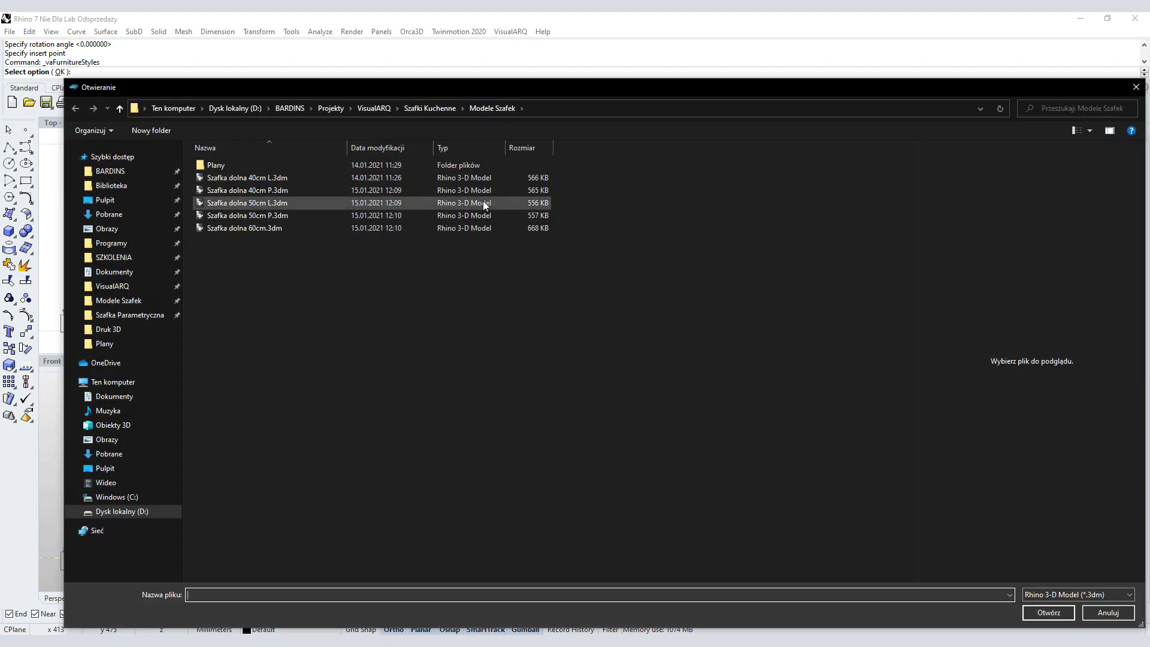
double_click(251, 164)
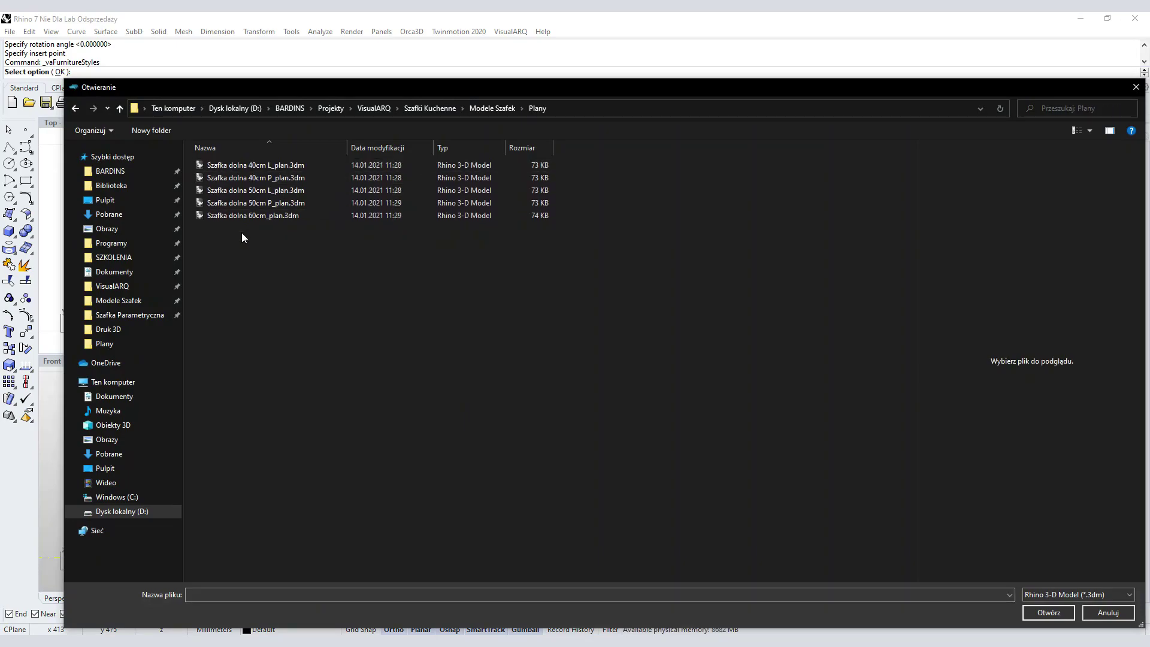
left_click(261, 190)
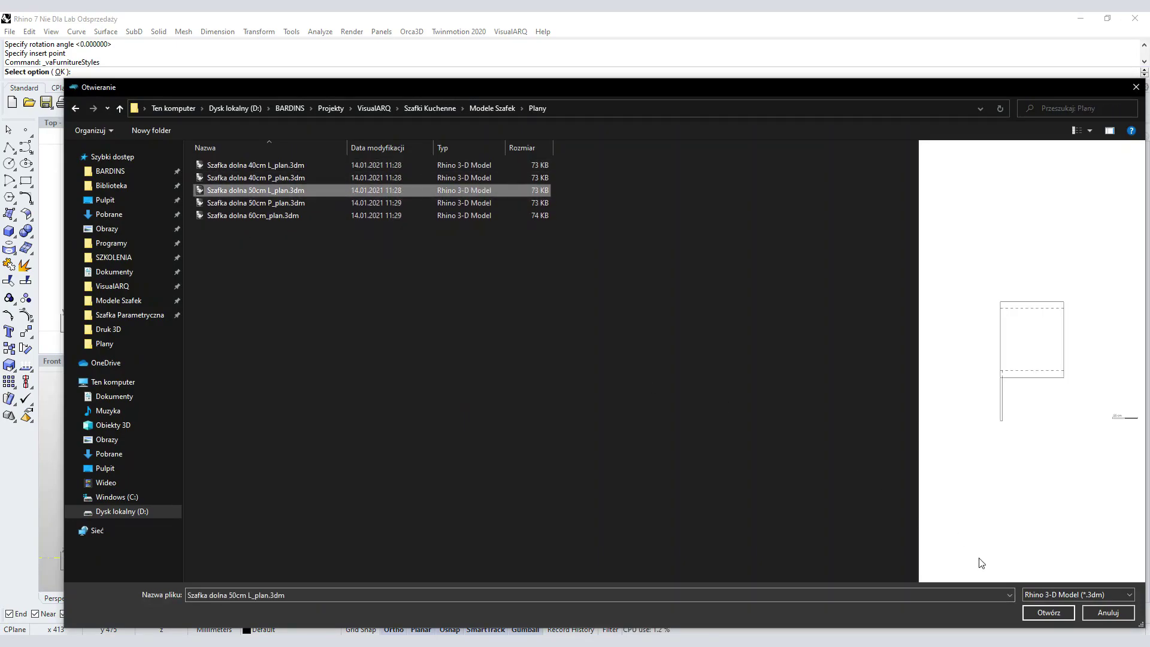
left_click(1035, 610)
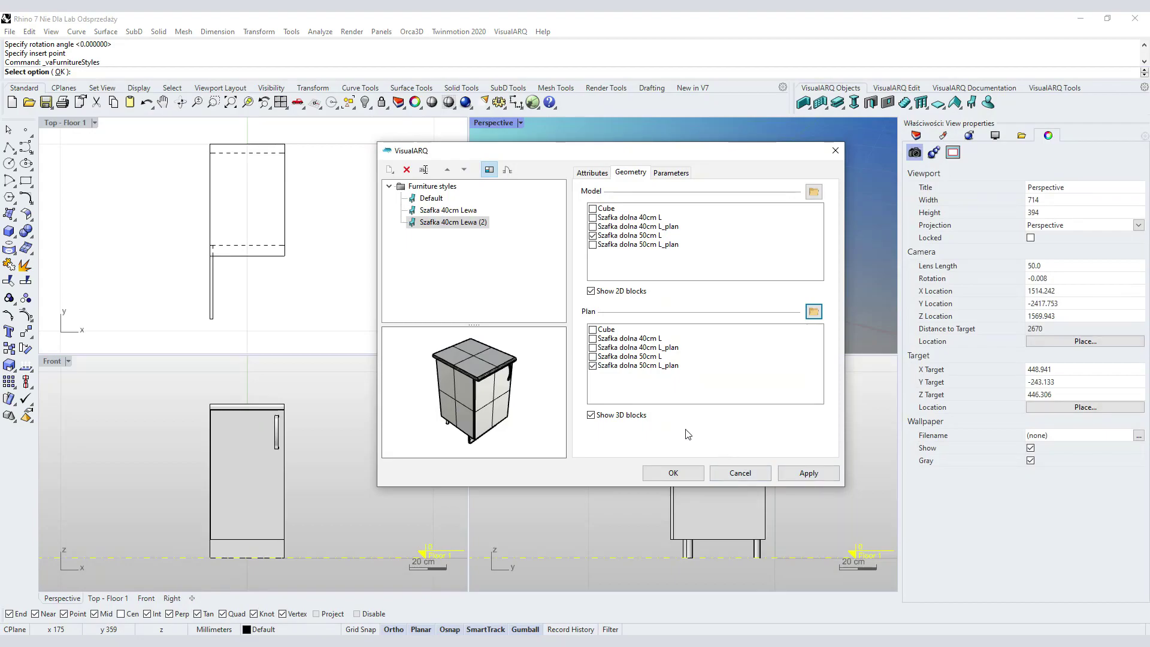
- Rename the duplicated furniture style "Szafka 50cm Lewa" and apply the changes
left_click(671, 173)
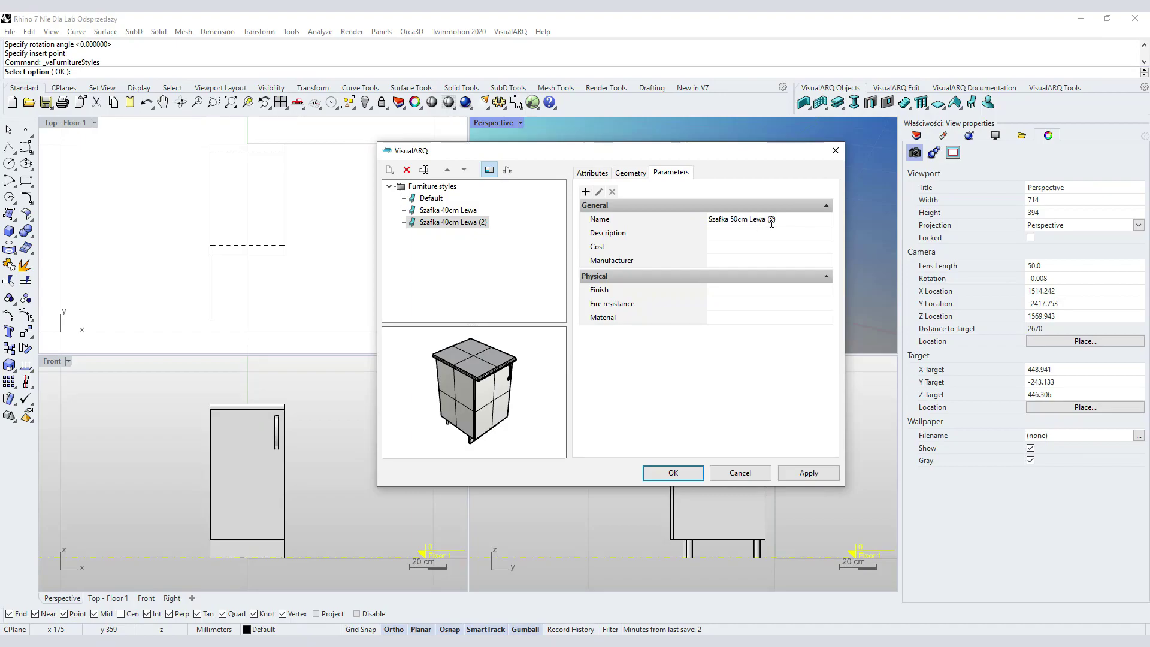
left_click_drag(768, 219, 793, 224)
left_click(810, 479)
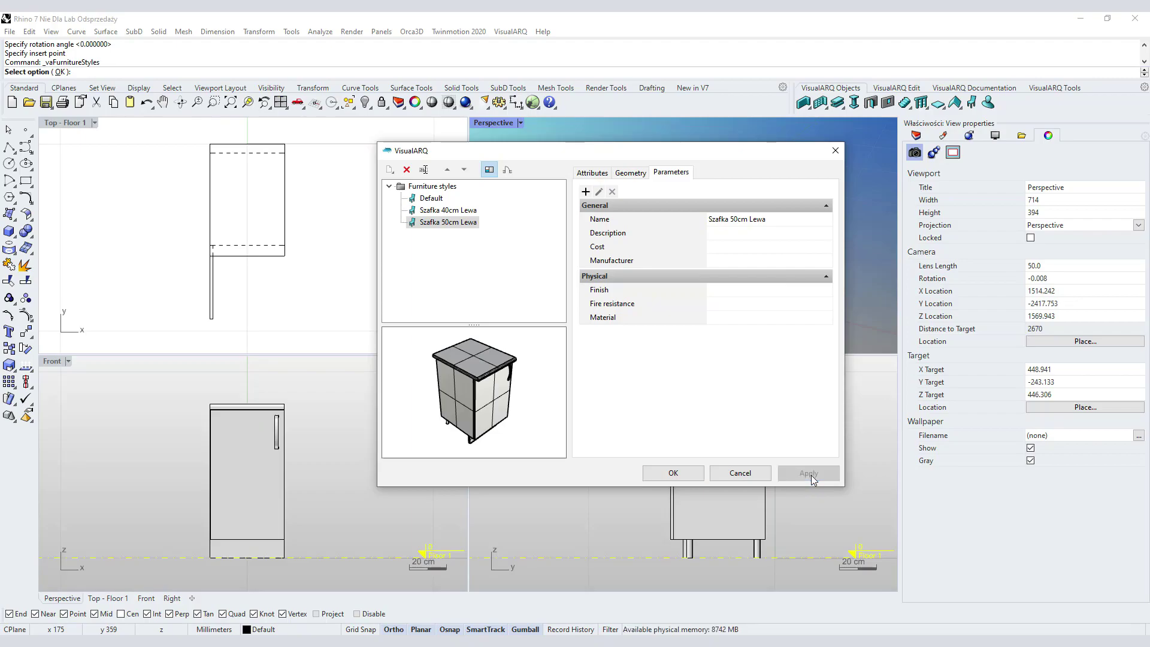
- Duplicate the Szafka 50cm Lewa style and name the copy "Szafka 60cm"
right_click(448, 230)
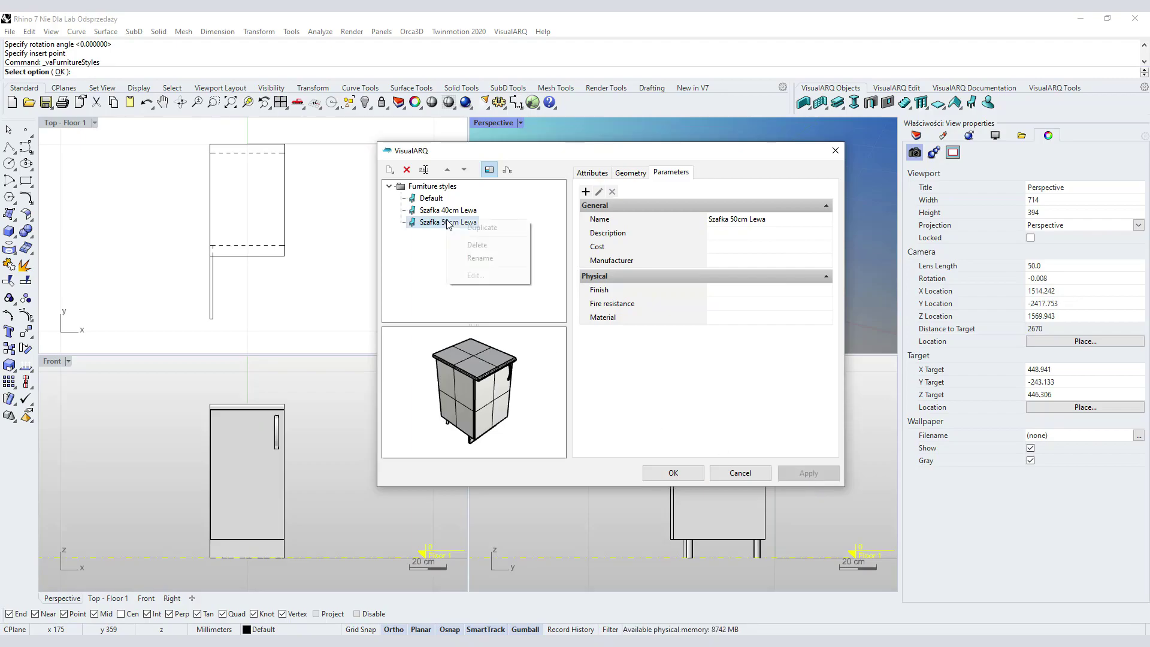
left_click(490, 227)
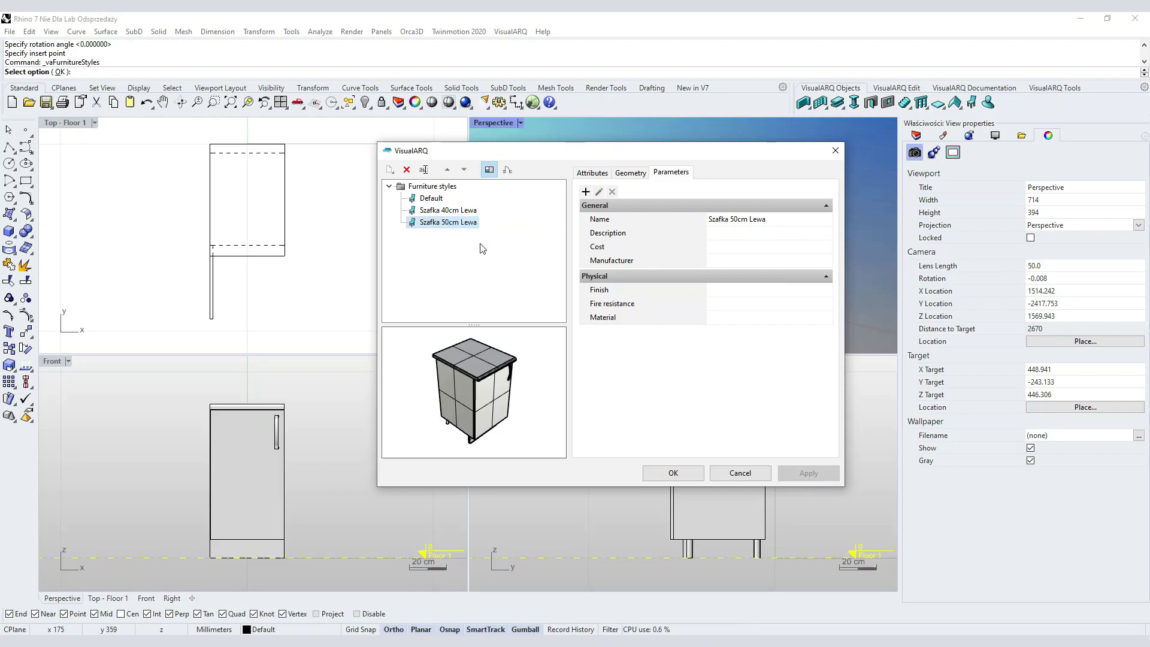
left_click(735, 217)
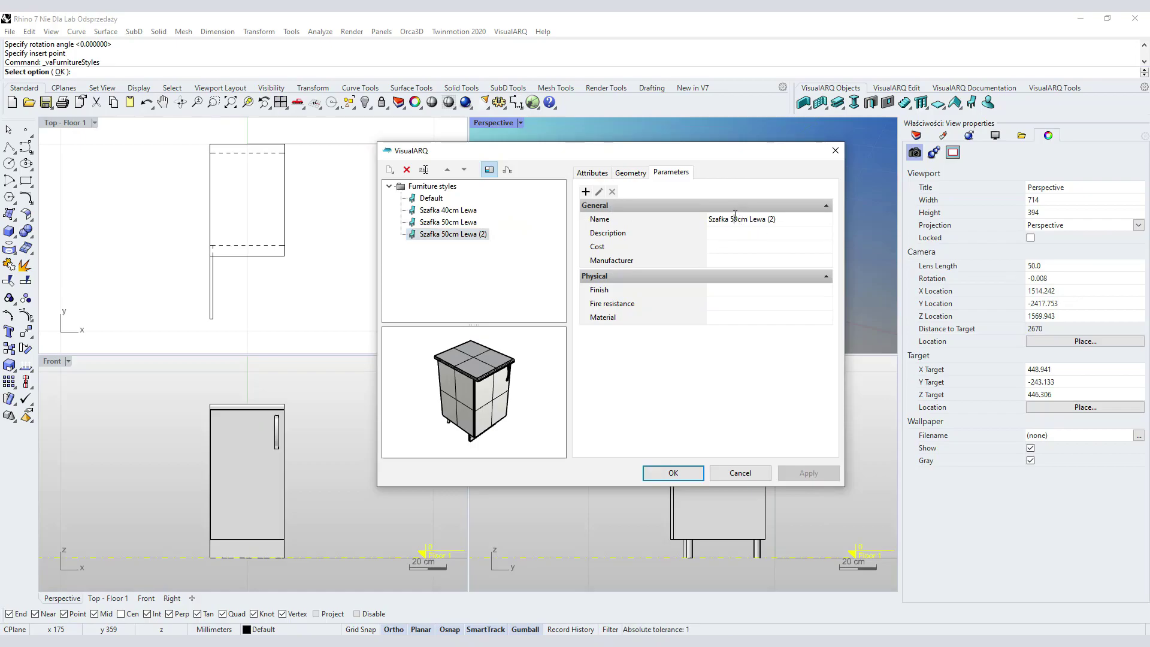
key("BackSpace")
type("6")
left_click_drag(749, 219, 822, 217)
key("BackSpace")
- Load Szafka dolna 60cm.3dm from Modele Szafek as the new copy's model geometry and exclude the Szafka dolna 50cm L block
left_click(633, 173)
left_click(814, 191)
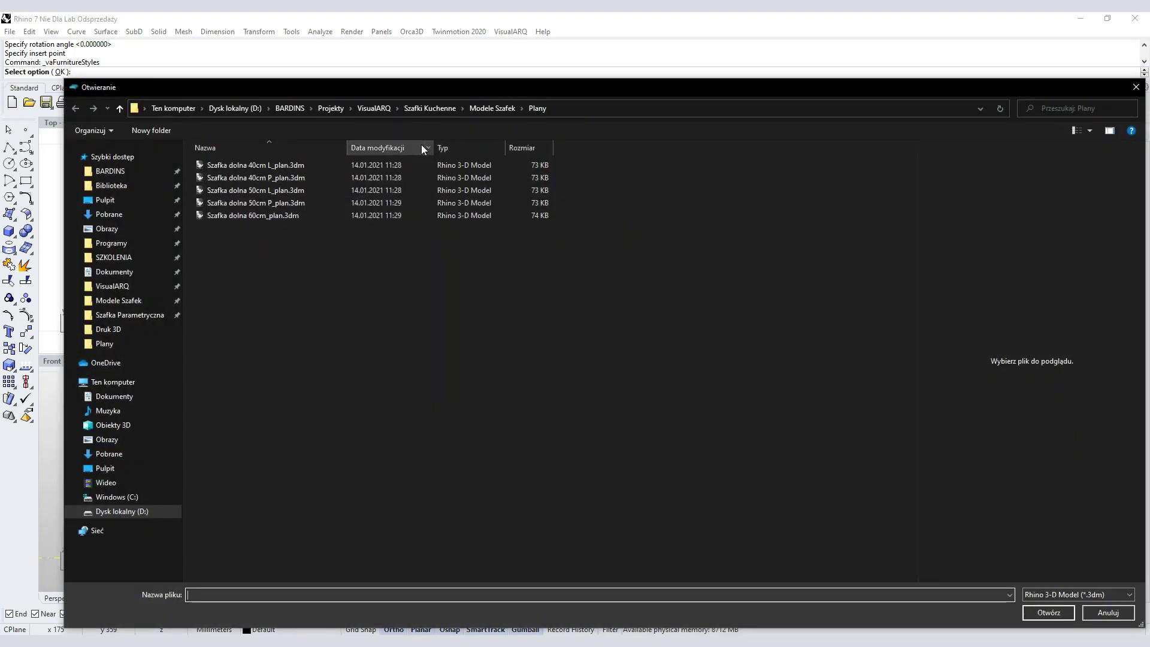
left_click(492, 109)
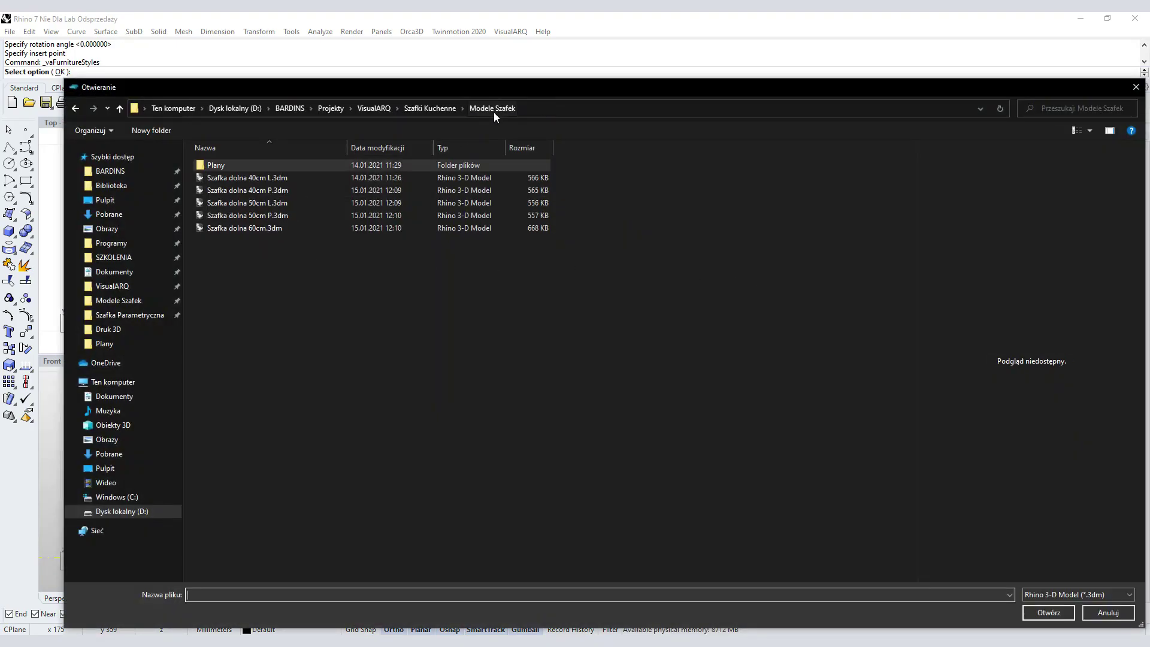
left_click(260, 227)
left_click(1047, 612)
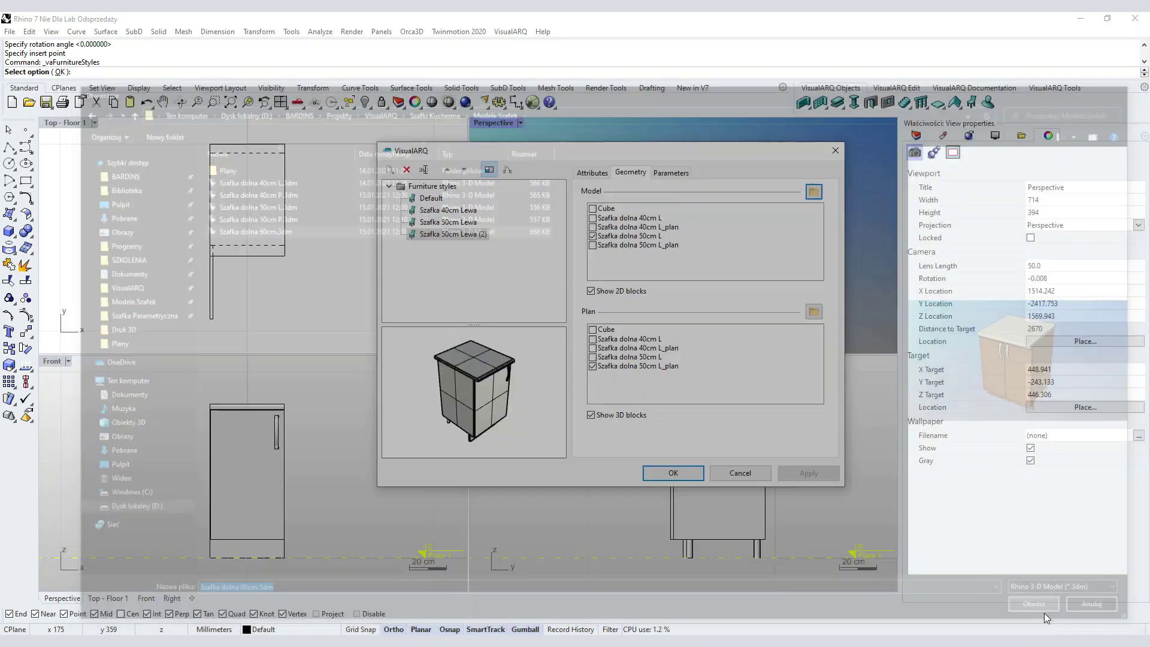
left_click(594, 235)
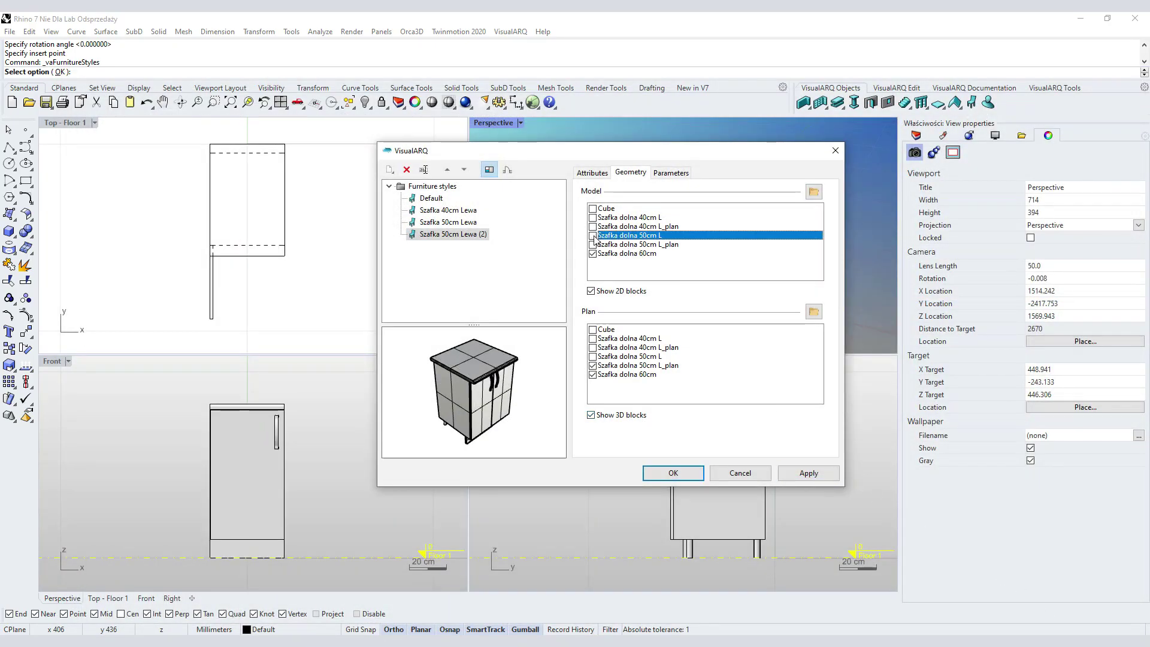
- Exclude Szafka dolna 50cm L_plan and Szafka dolna 60cm from the plan geometry and load Szafka dolna 60cm_plan.3dm instead
left_click(593, 365)
left_click(593, 374)
left_click(815, 314)
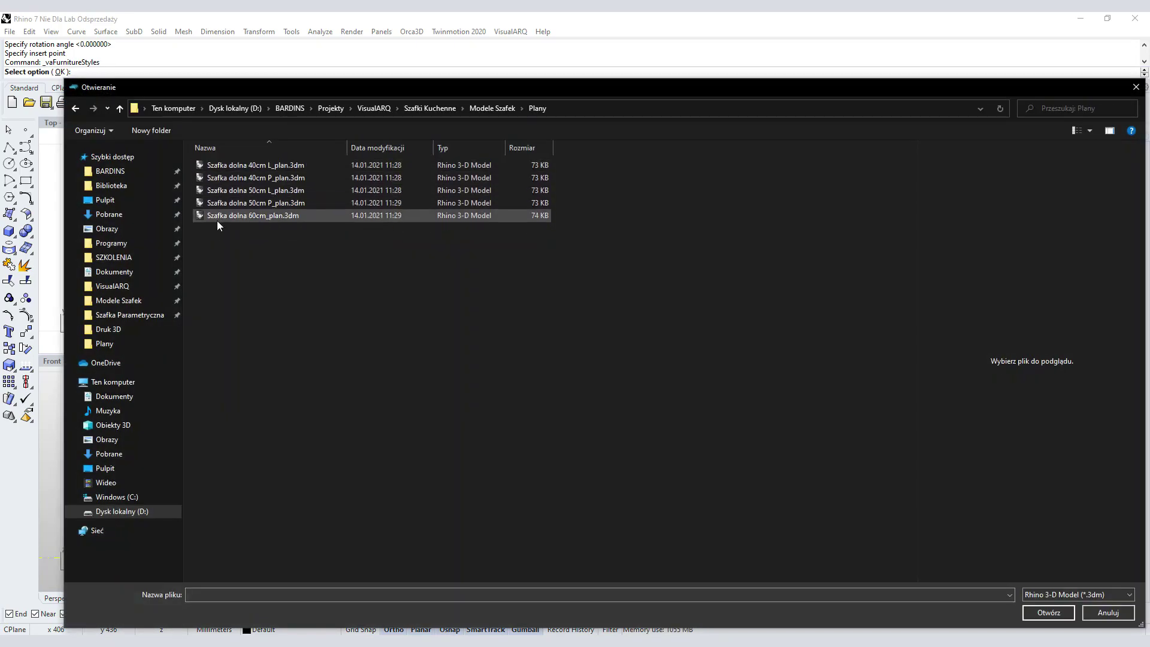
left_click(232, 215)
left_click(1048, 612)
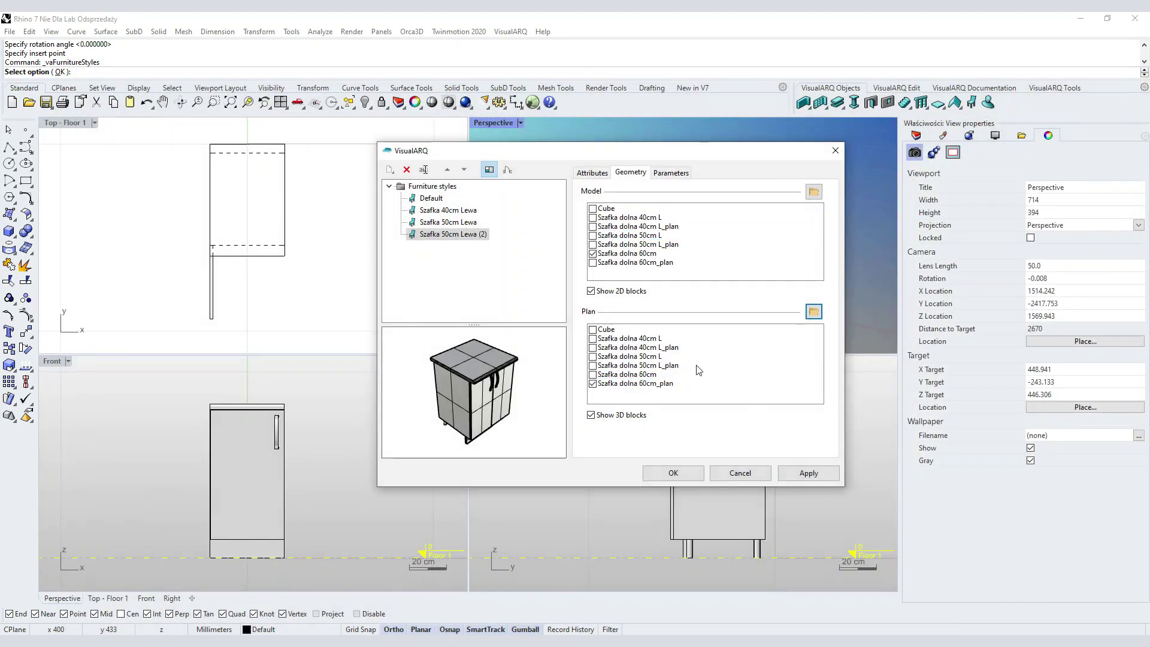
- Set the duplicated style's Name parameter to "Szafka 60cm", apply the change and finish editing the furniture styles
left_click(671, 173)
left_click(746, 218)
left_click_drag(731, 218, 822, 220)
type("5")
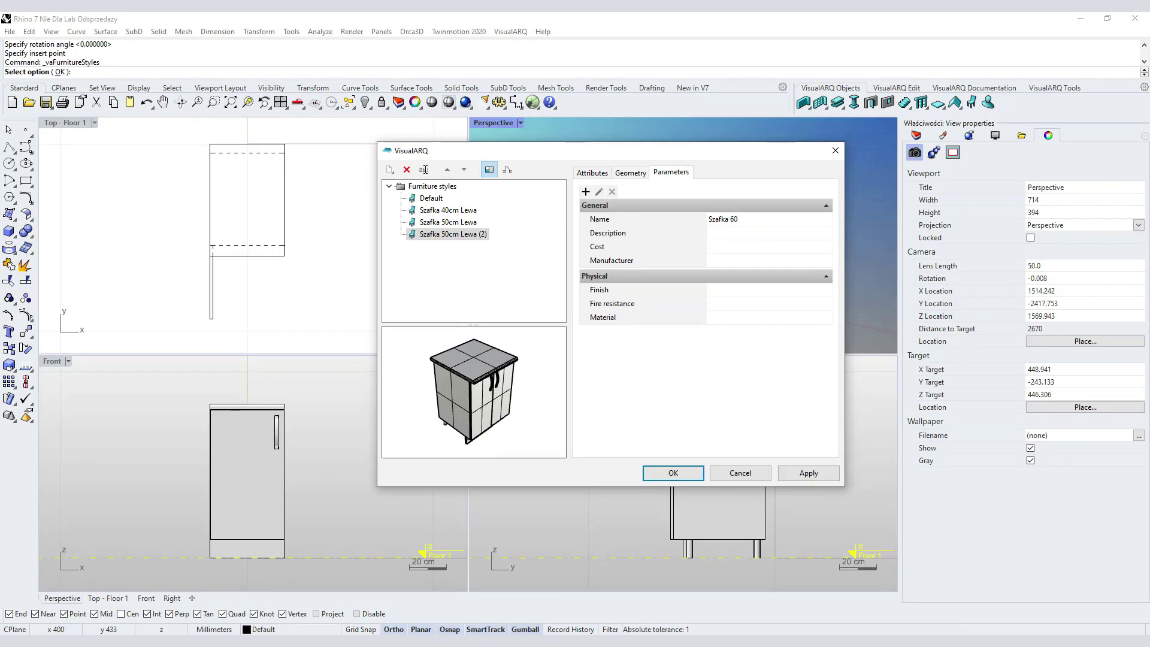
left_click(807, 473)
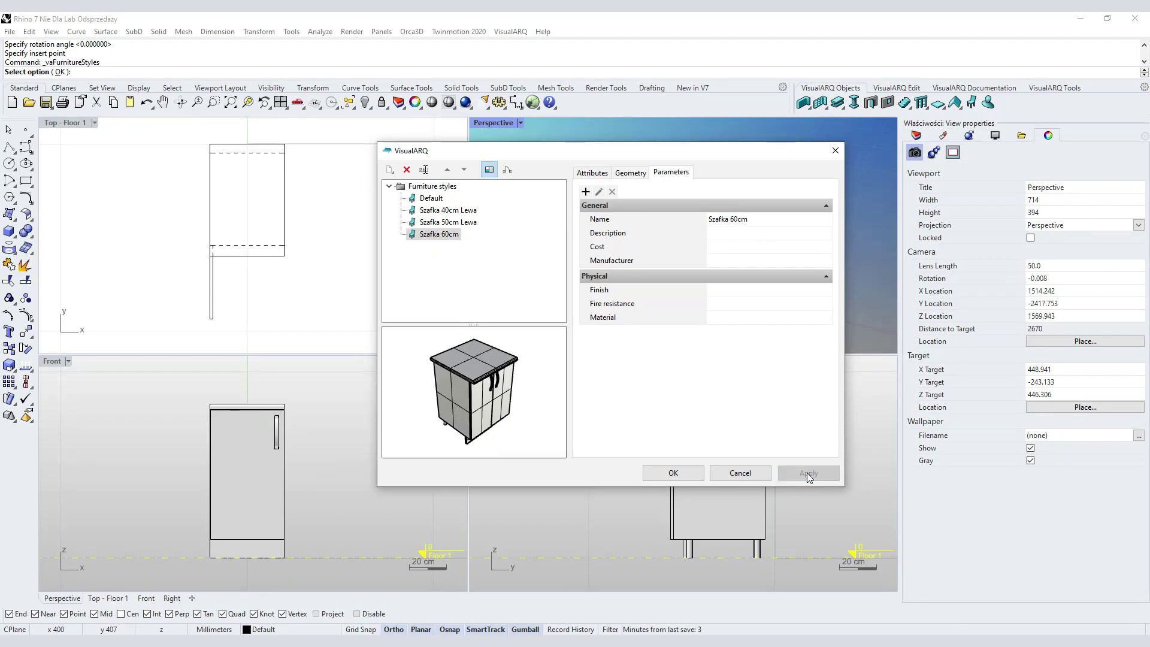
left_click(674, 473)
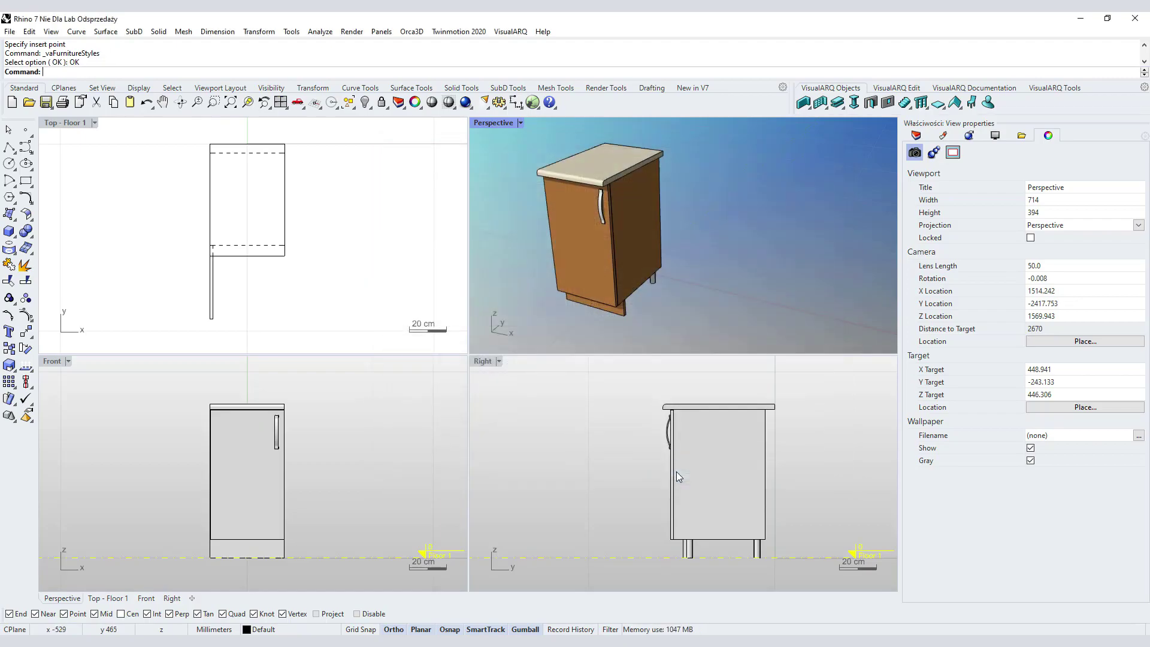
- Insert a Szafka 50cm Lewa furniture object beside the 40 cm cabinet in the floor plan, at 0° rotation
left_click(974, 104)
left_click(1141, 191)
left_click(1058, 221)
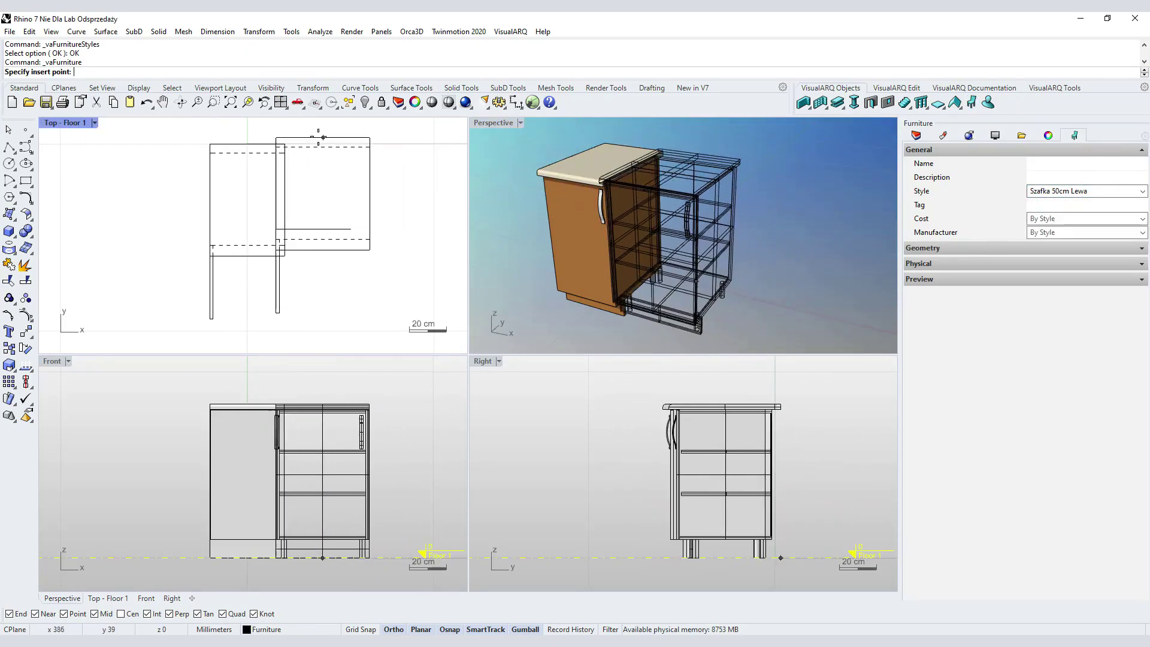
left_click(285, 143)
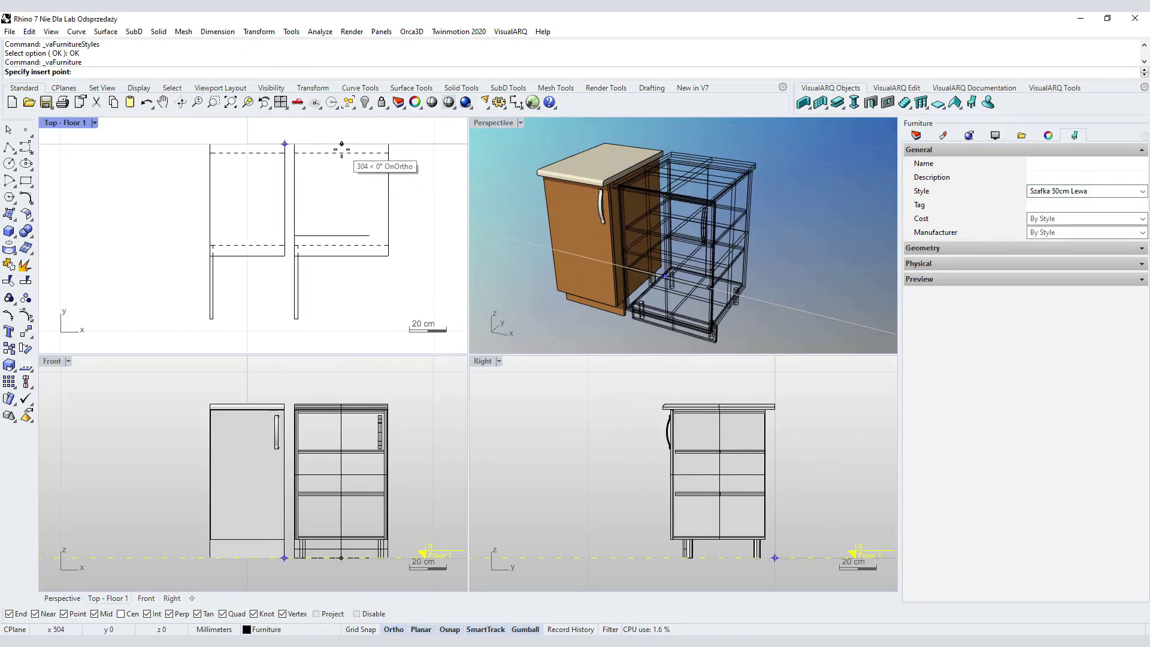
left_click(386, 146)
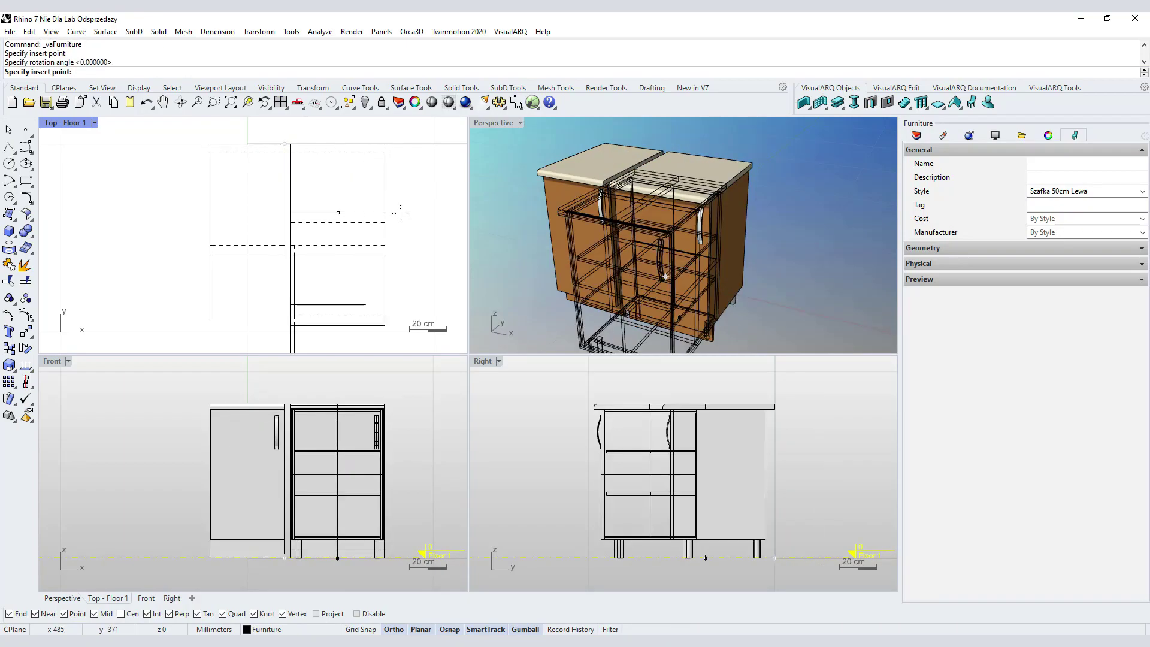
- Insert a Szafka 60cm furniture object beside the 50 cm cabinet along the same back line at 0° rotation and end the placement
left_click(1142, 191)
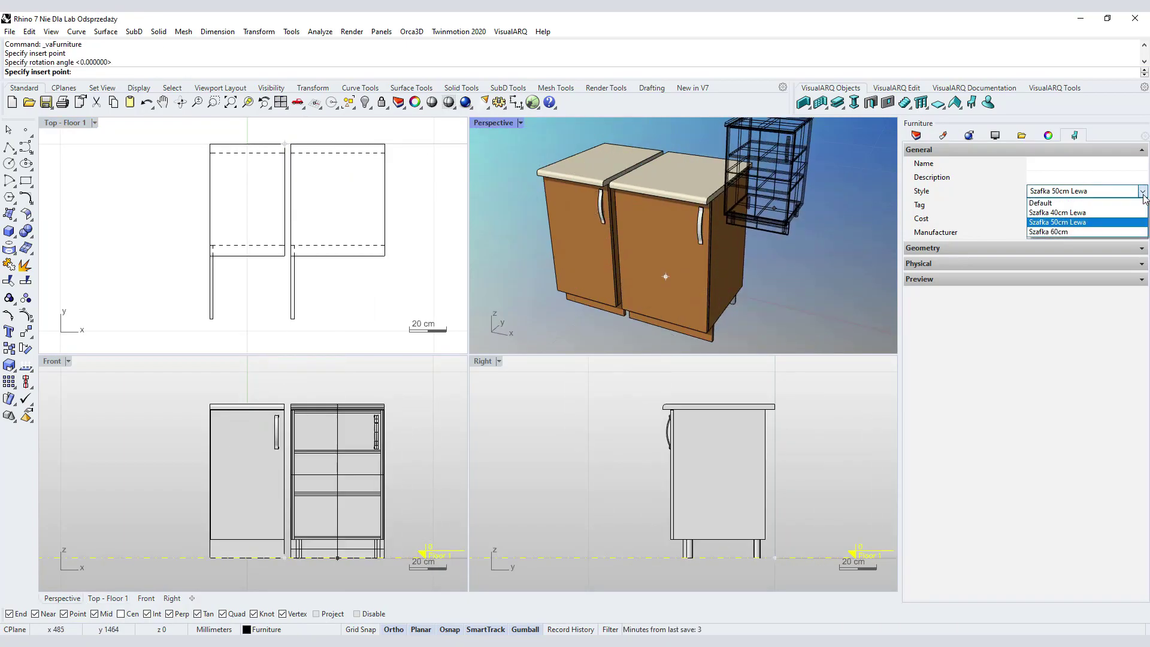
left_click(1070, 233)
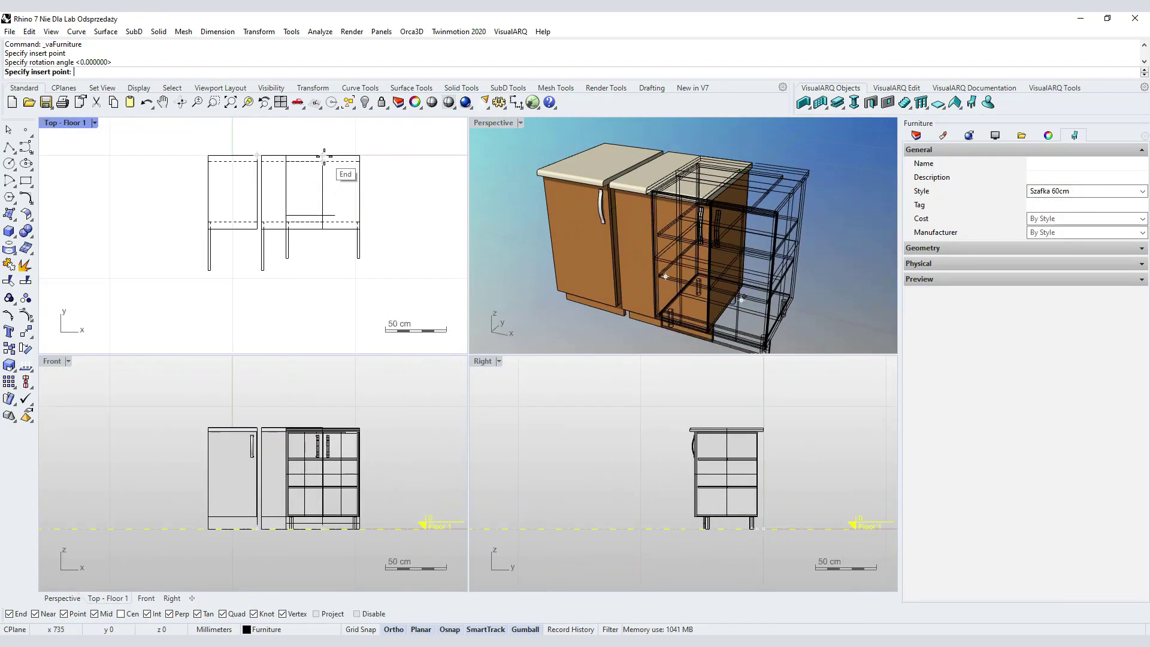
left_click(366, 155)
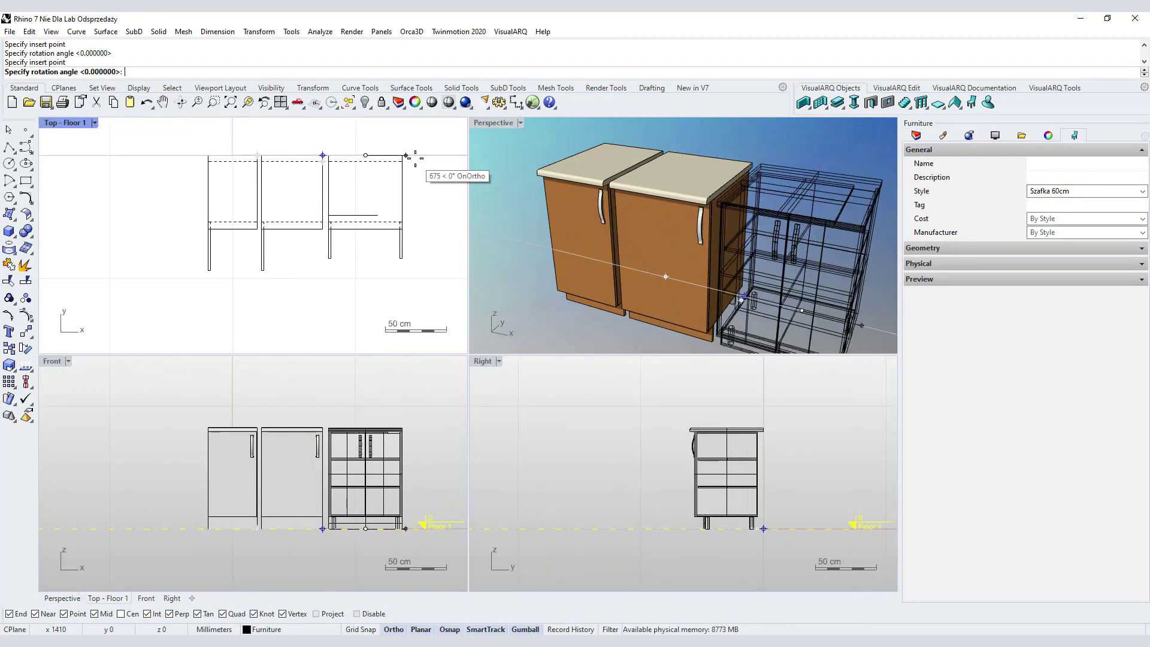
left_click(425, 156)
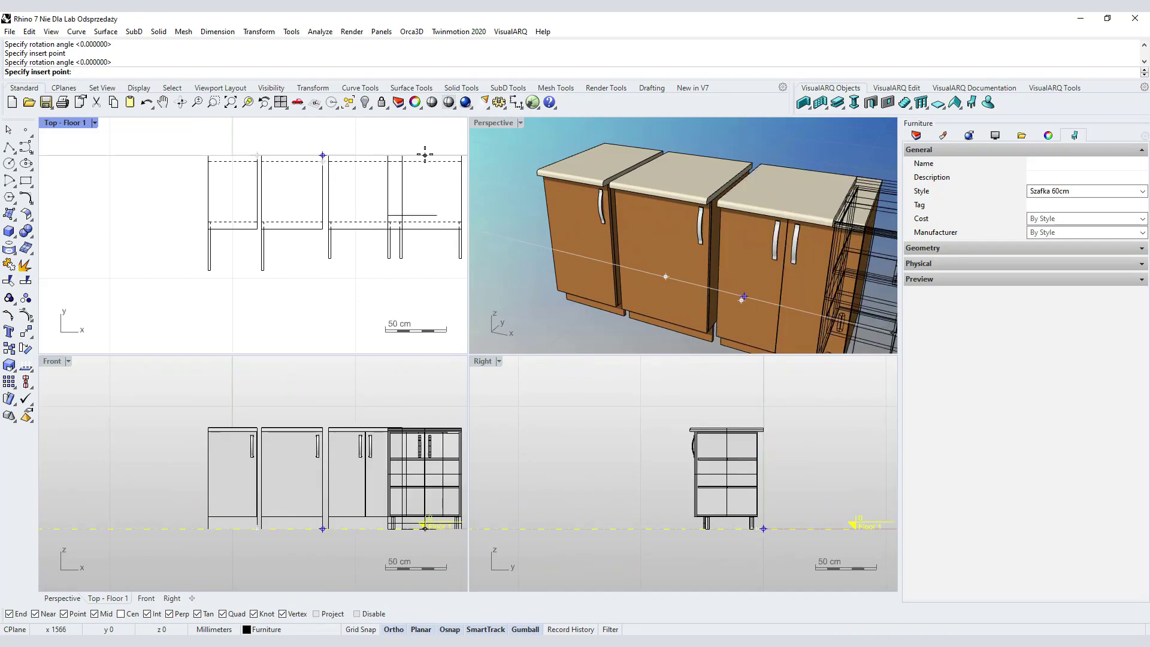
right_click(613, 205)
right_click_drag(613, 205, 803, 260)
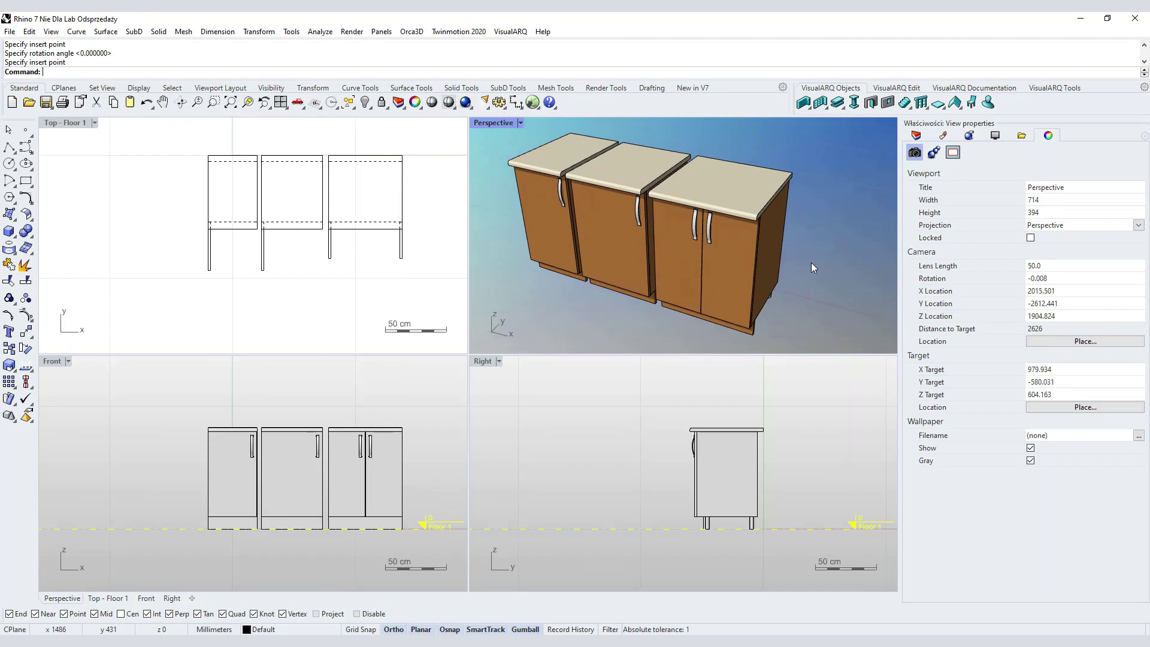
- Examine the furniture properties of the placed 60 cm cabinet, including its style, position, scale and alignment
left_click(710, 196)
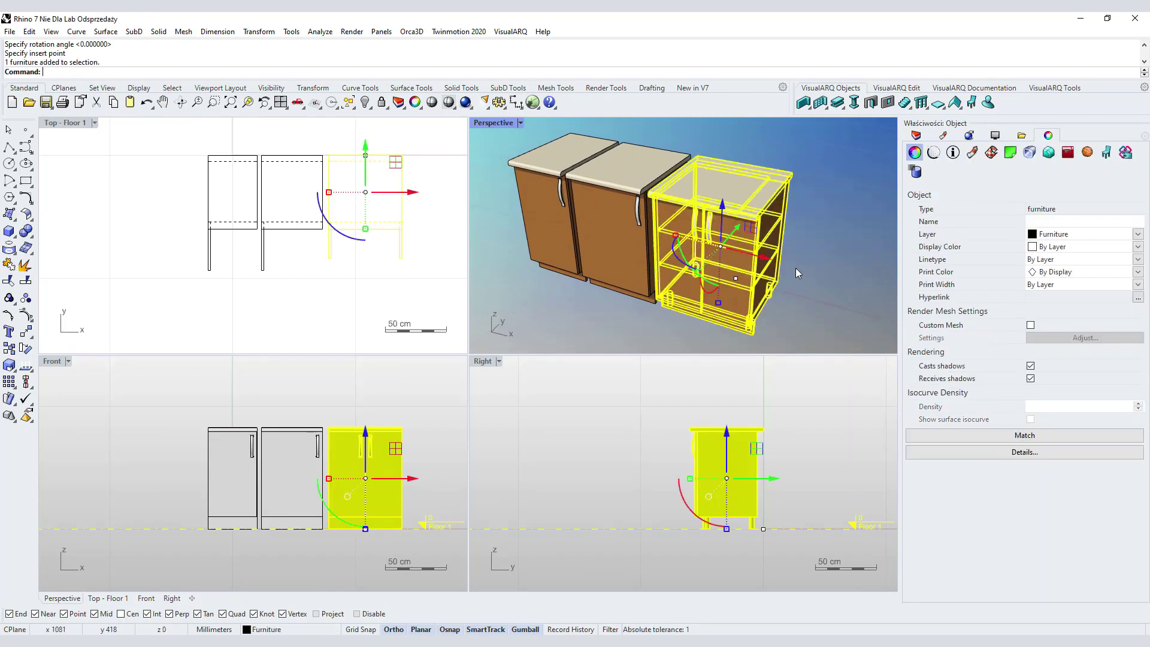
left_click(1106, 153)
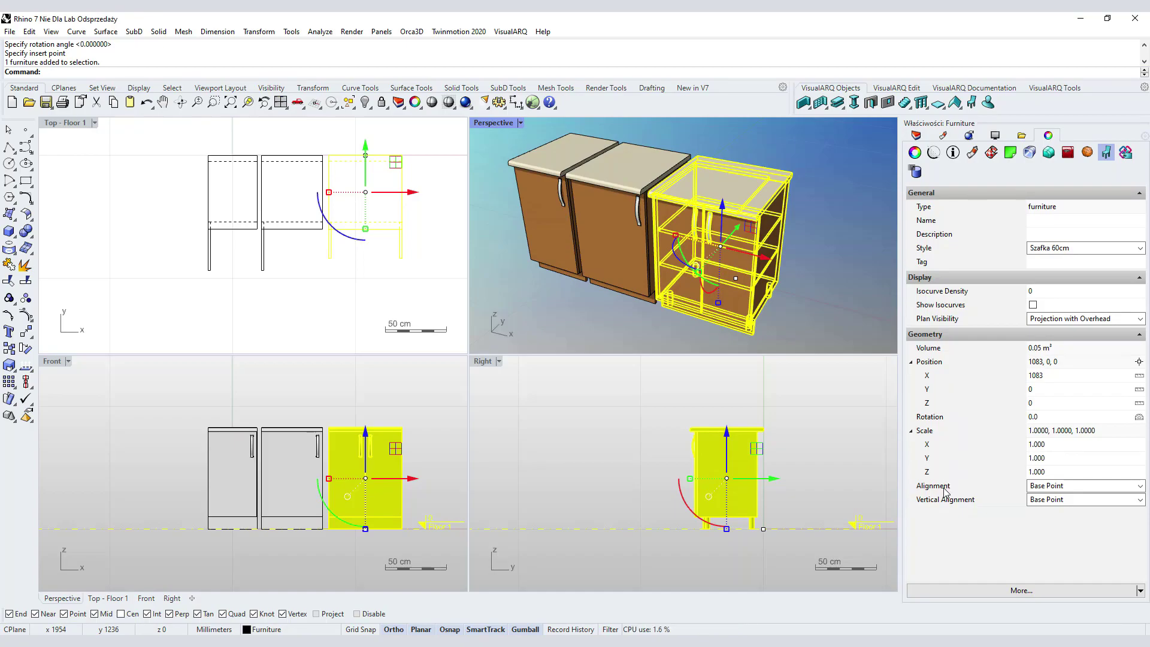
left_click(823, 262)
right_click_drag(823, 264, 817, 297)
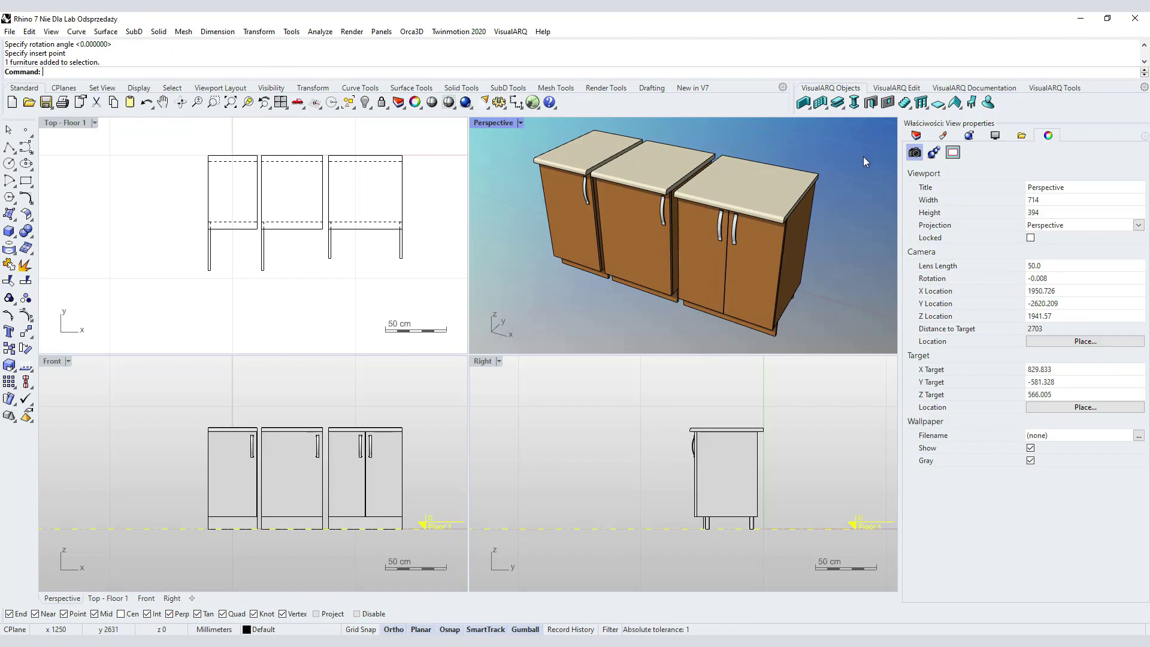
- Bring up the VisualARQ commands for importing and exporting styles
left_click(10, 32)
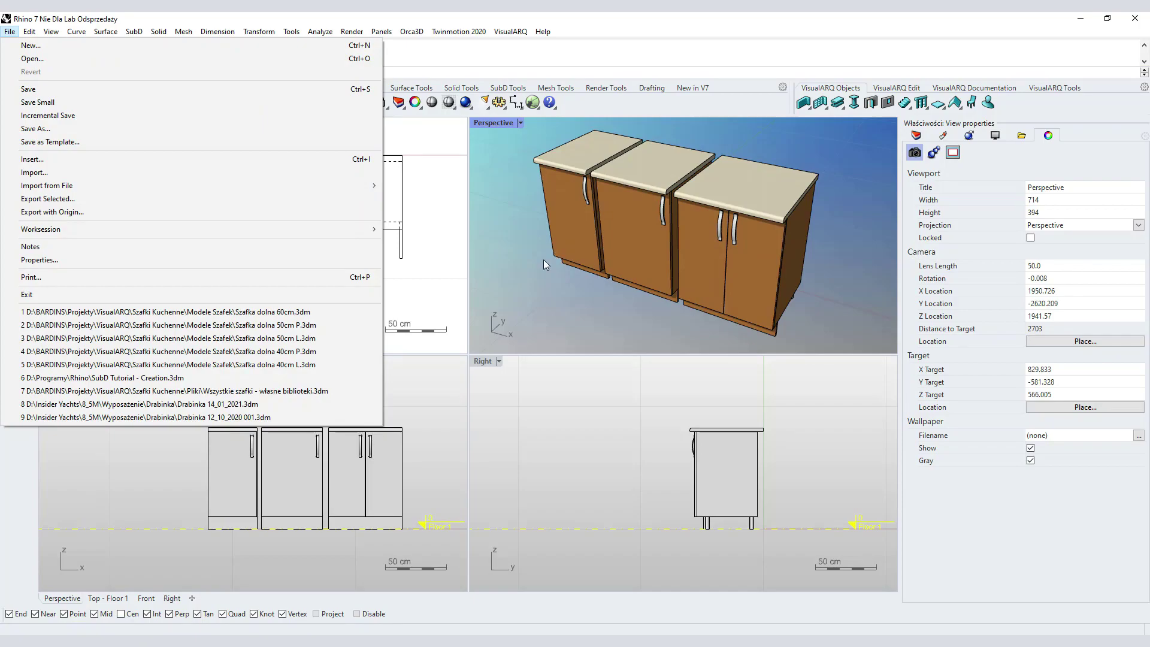
left_click(525, 265)
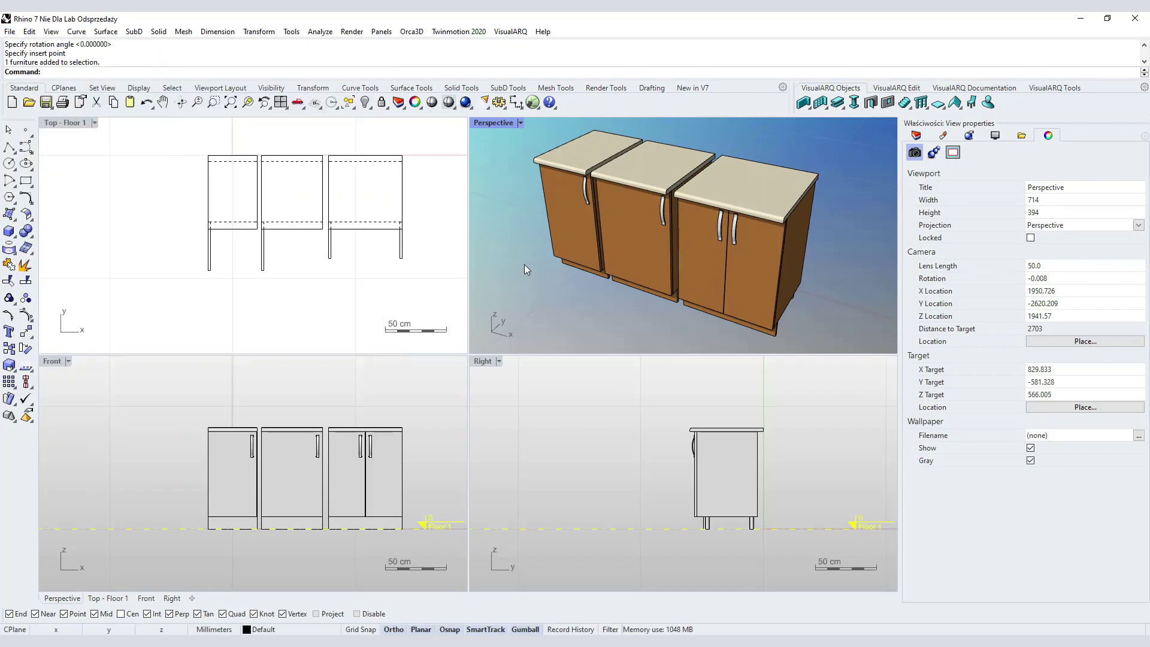
left_click(513, 31)
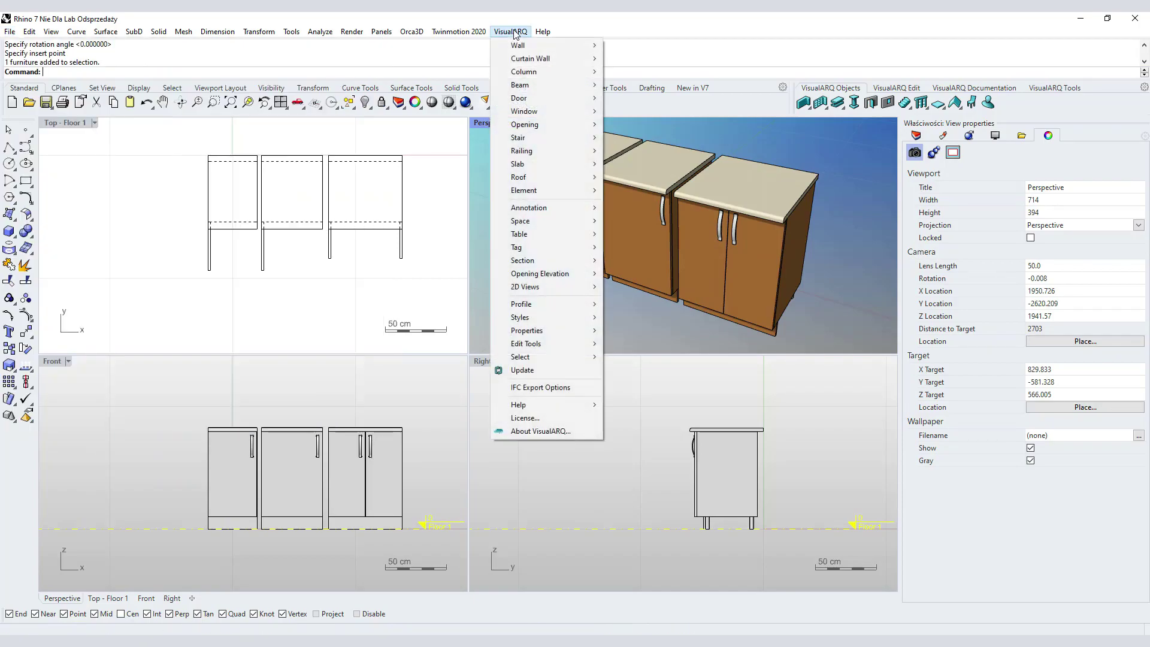
mouse_move(542, 317)
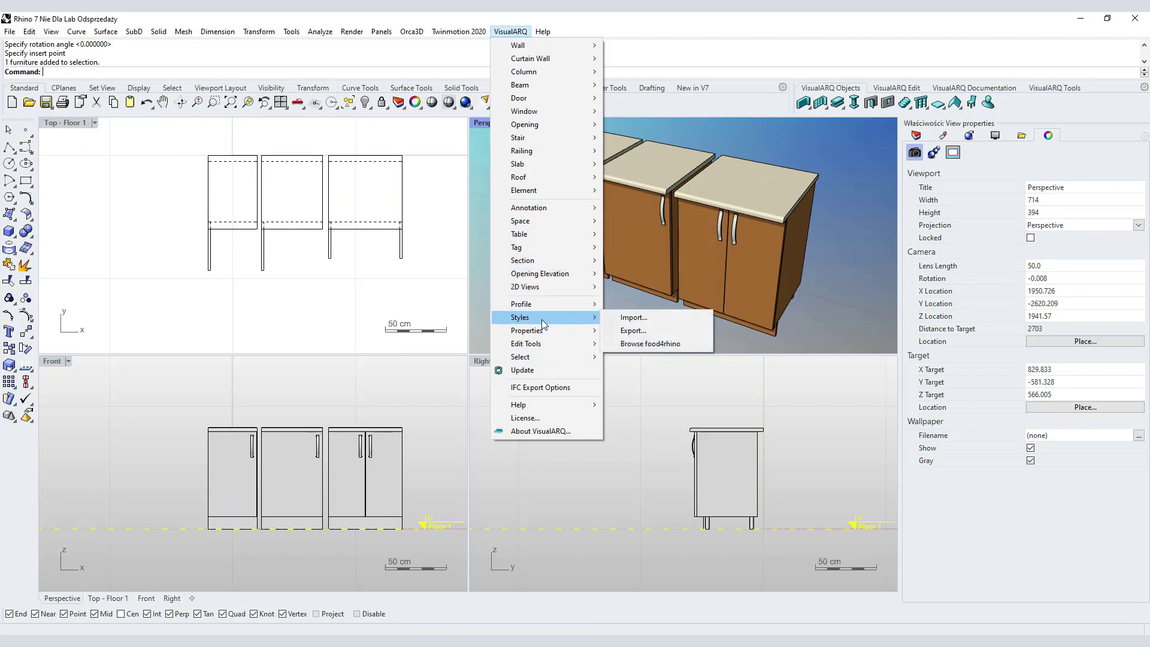